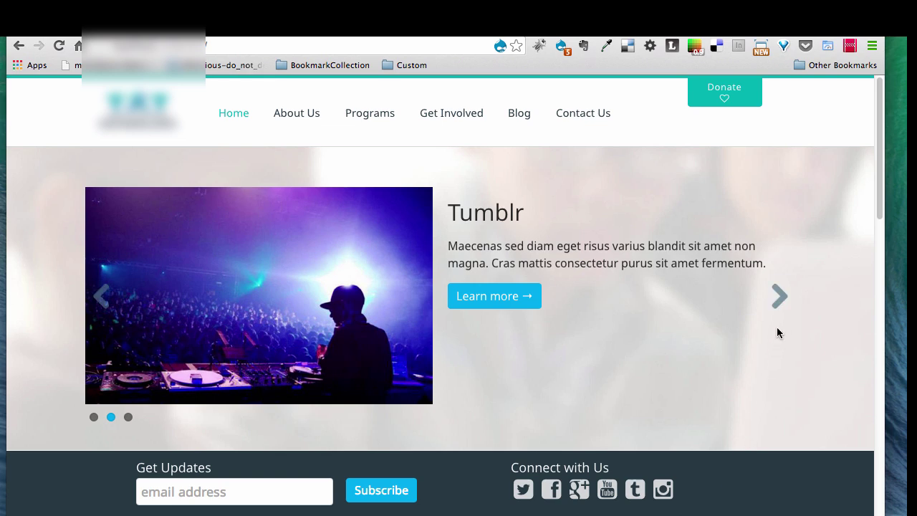
- Advance through the slides of the sample homepage slideshow and switch to the local Drupal Screencast site
{"action": "left_click", "coordinate": [780, 299]}
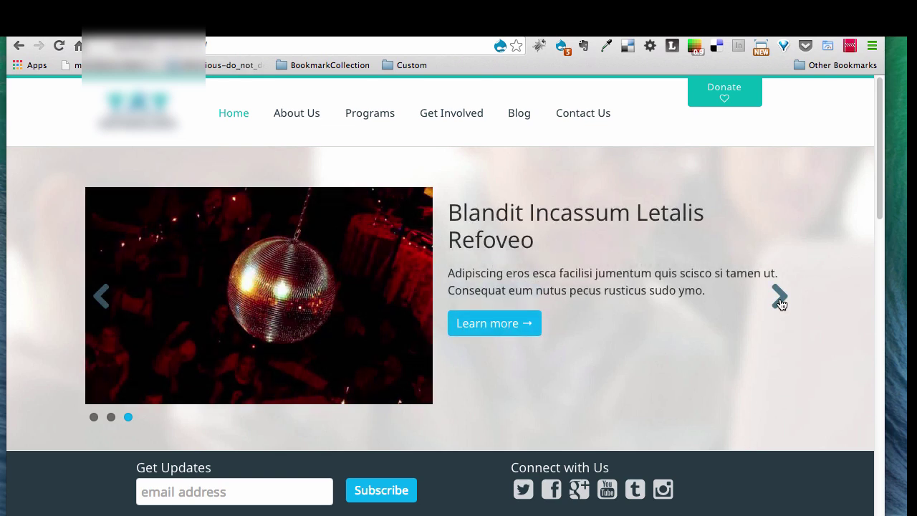
{"action": "left_click", "coordinate": [780, 301]}
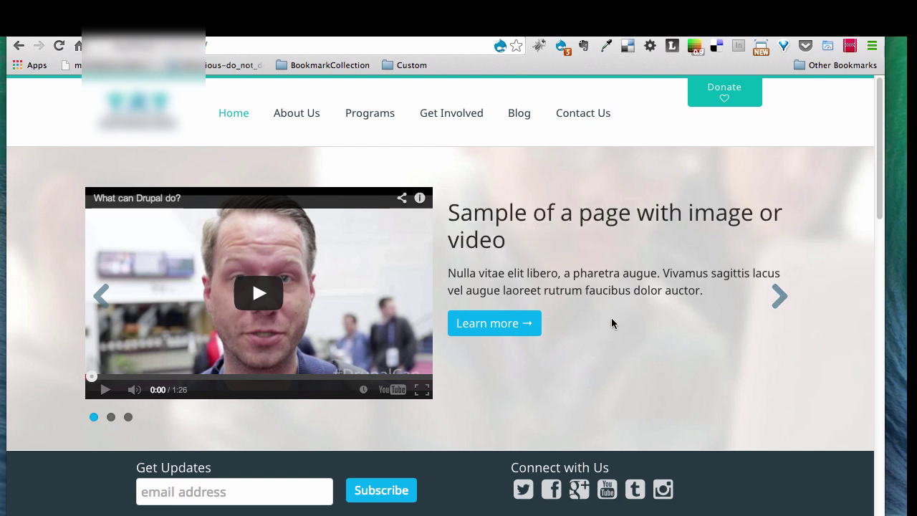
{"action": "left_click", "coordinate": [175, 34]}
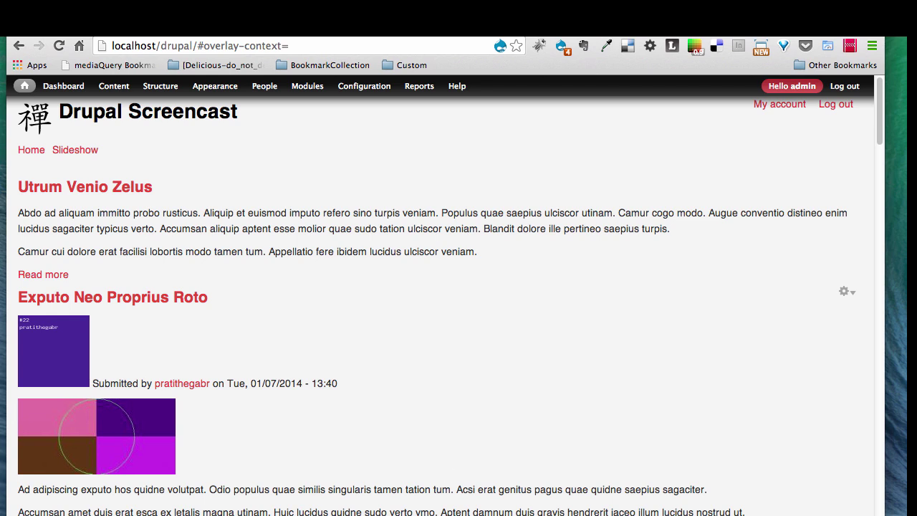
- Check the required modules in the TextEdit note and review the Video Embed Field project page on drupal.org, including its downloads
{"action": "key", "text": "super+Tab"}
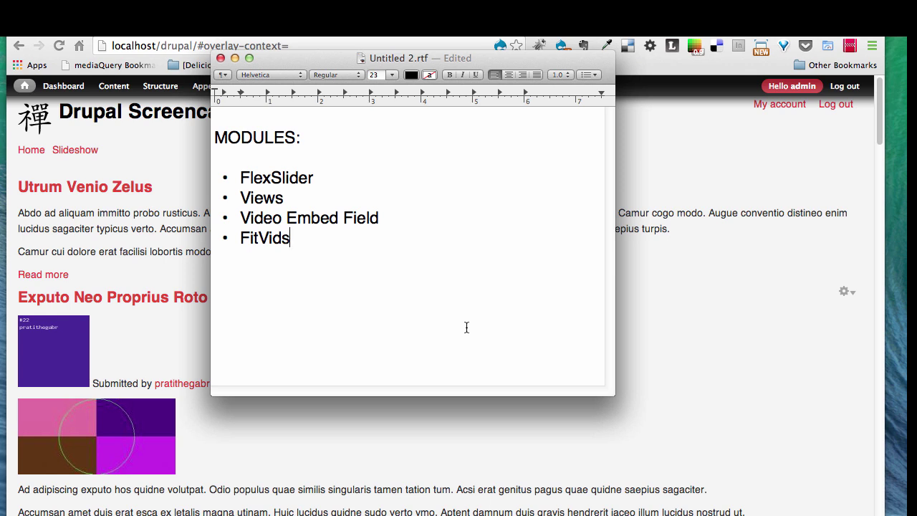
{"action": "left_click", "coordinate": [665, 339]}
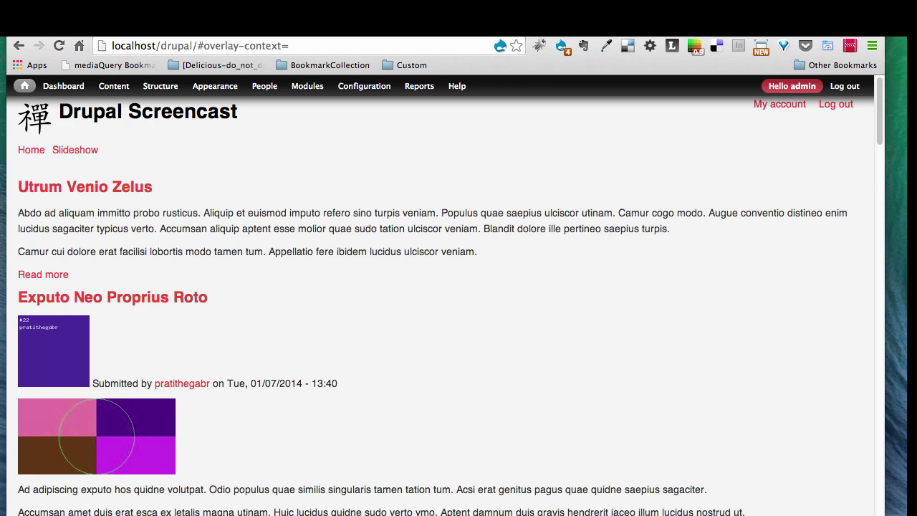
{"action": "left_click", "coordinate": [385, 33]}
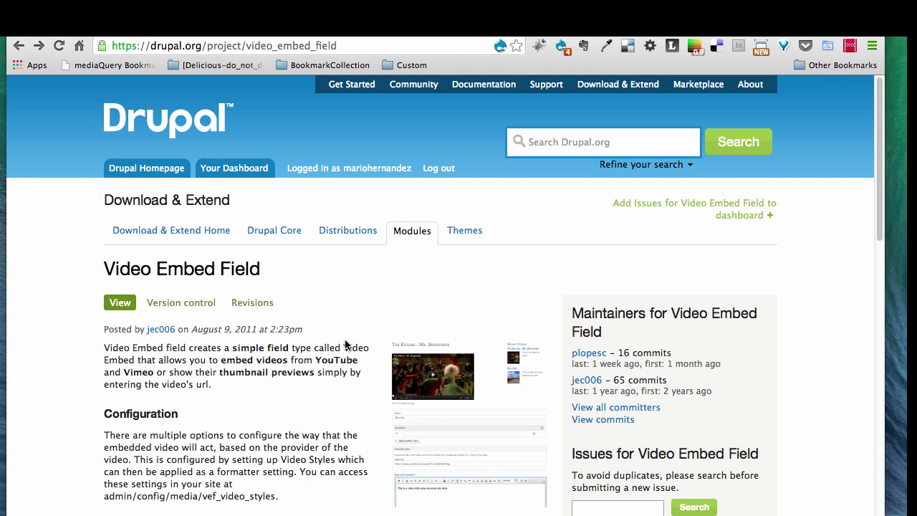
{"action": "scroll", "coordinate": [344, 345], "scroll_direction": "down", "scroll_amount": 15}
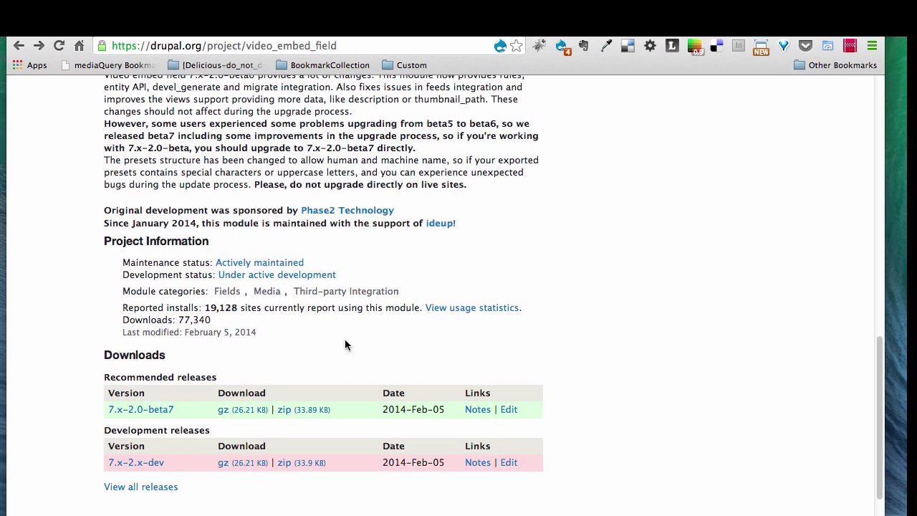
{"action": "scroll", "coordinate": [344, 342], "scroll_direction": "up", "scroll_amount": 5}
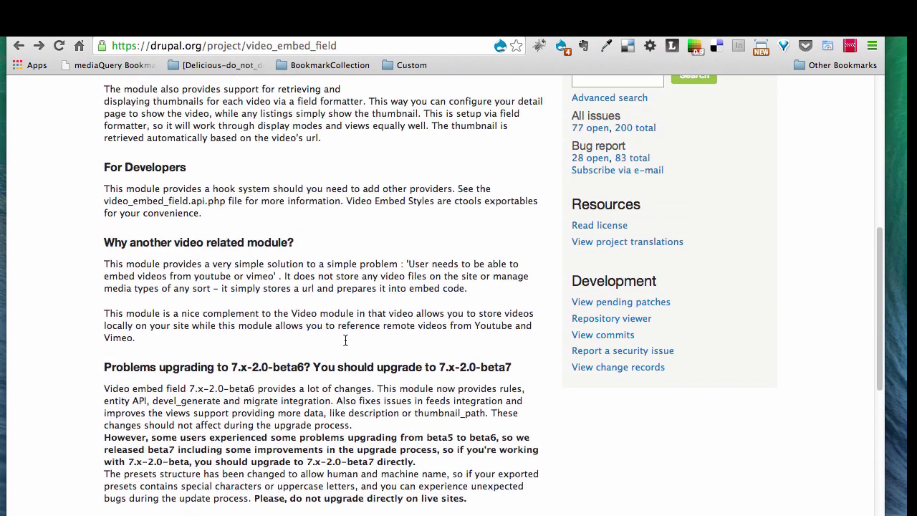
{"action": "scroll", "coordinate": [345, 340], "scroll_direction": "up", "scroll_amount": 7}
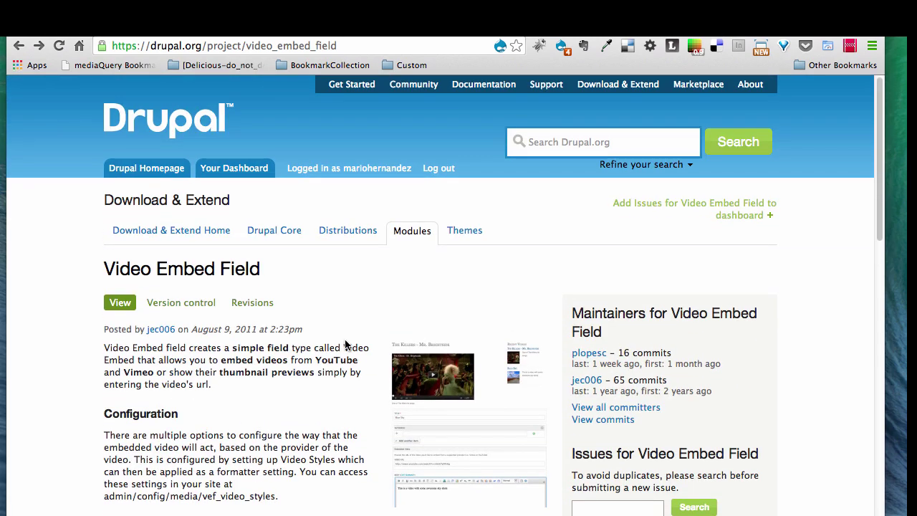
- Review the FitVids project page on drupal.org down to its Requirements section
{"action": "key", "text": "ctrl+Tab"}
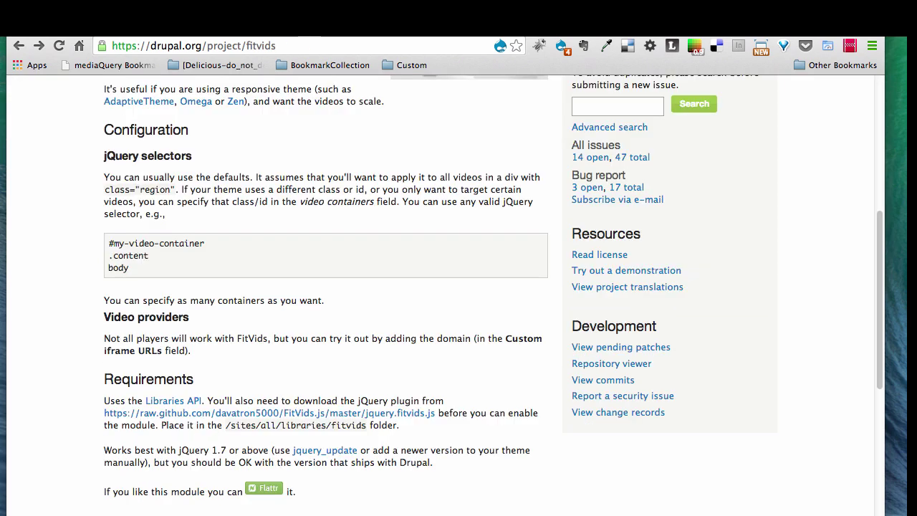
{"action": "scroll", "coordinate": [326, 375], "scroll_direction": "up", "scroll_amount": 5}
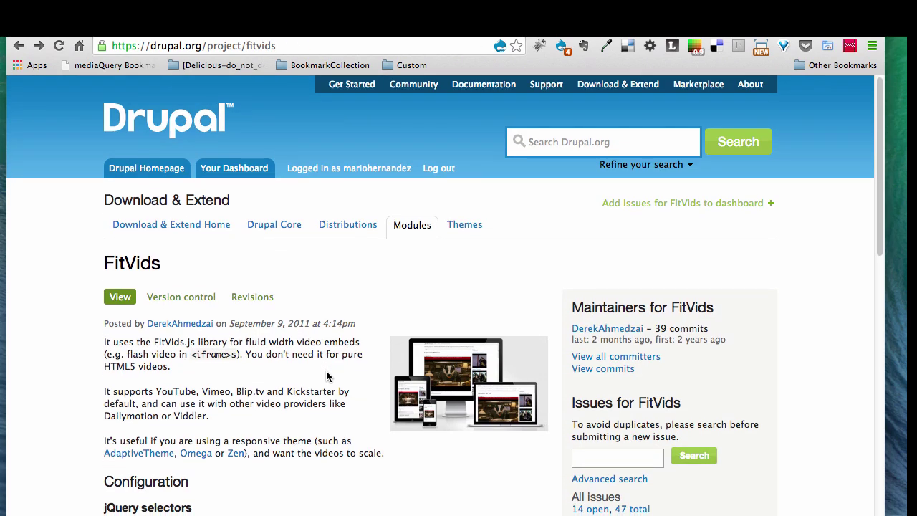
{"action": "scroll", "coordinate": [326, 376], "scroll_direction": "down", "scroll_amount": 3}
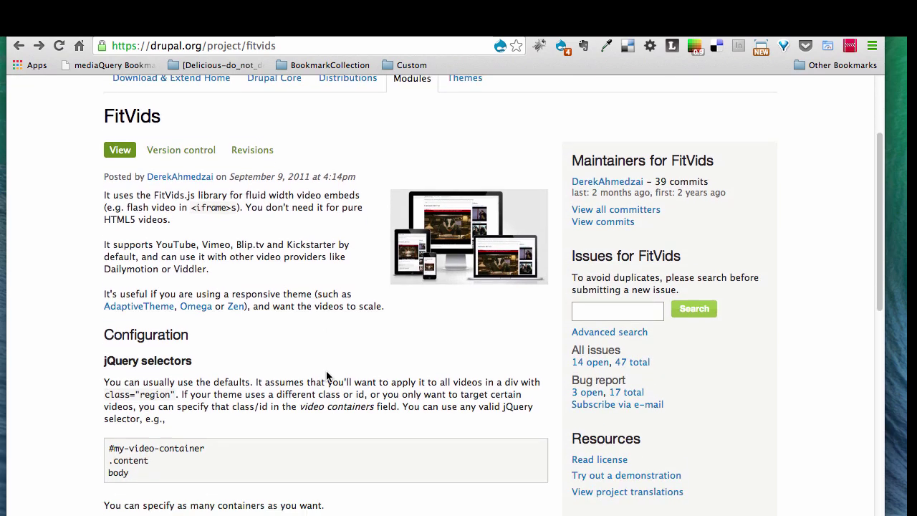
{"action": "scroll", "coordinate": [327, 376], "scroll_direction": "down", "scroll_amount": 4}
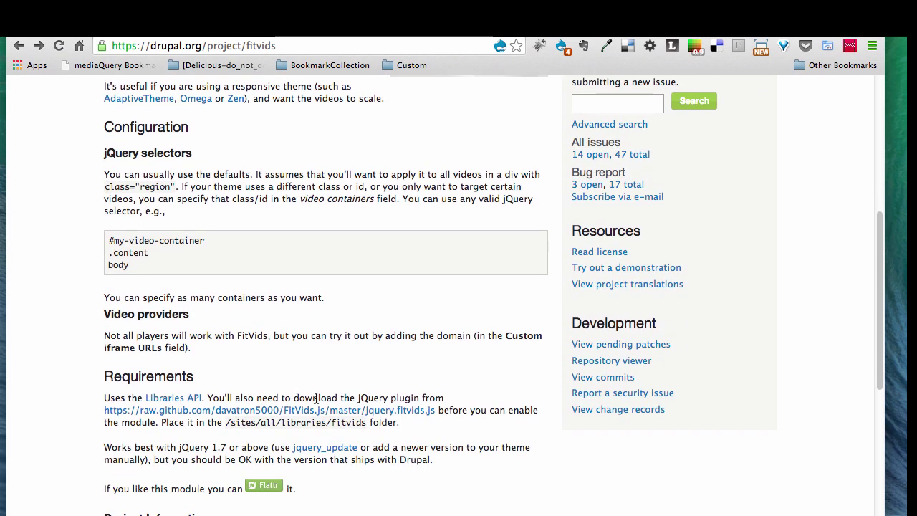
- Open the jquery.fitvids.js source linked in the requirements, select all its code, and return to the FitVids project page
{"action": "left_click", "coordinate": [358, 415]}
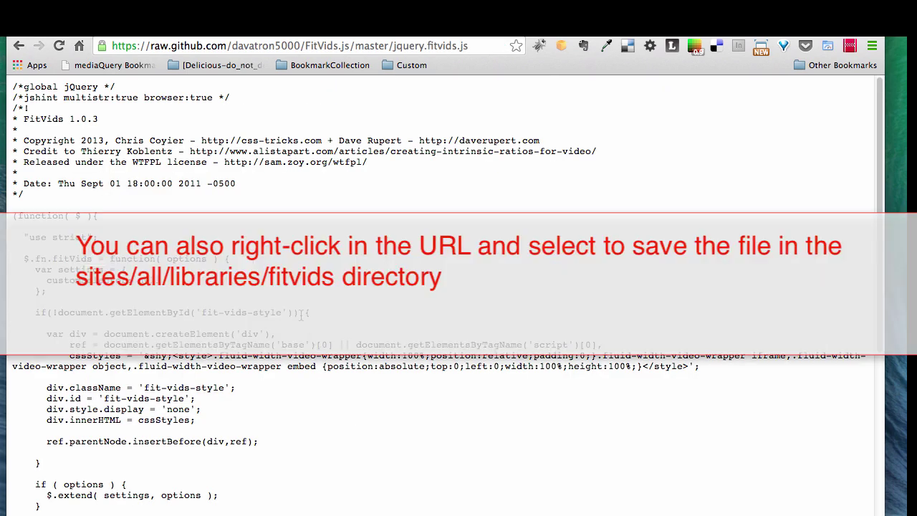
{"action": "key", "text": "super+a"}
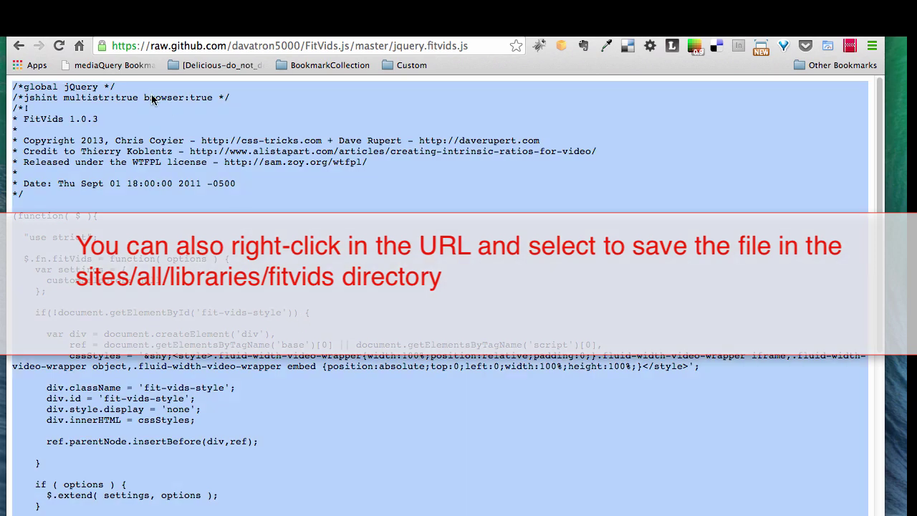
{"action": "left_click", "coordinate": [19, 46]}
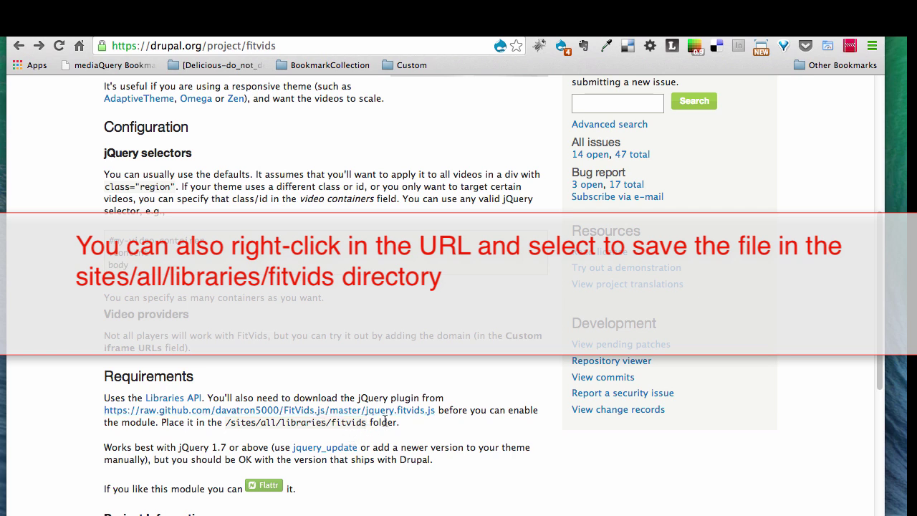
- Highlight the file name jquery.fitvids.js and the folder path sites/all/libraries/fitvids in the FitVids requirements
{"action": "left_click_drag", "start_coordinate": [438, 413], "coordinate": [367, 416]}
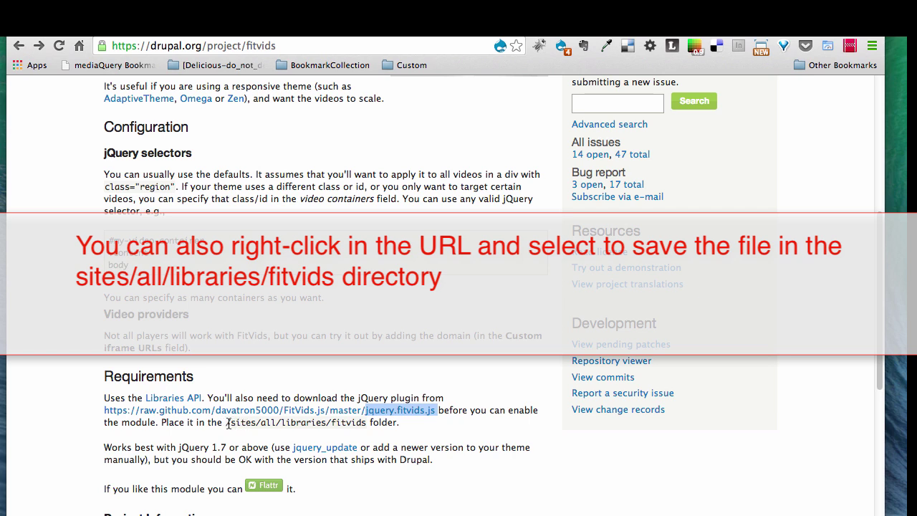
{"action": "left_click_drag", "start_coordinate": [226, 423], "coordinate": [252, 424]}
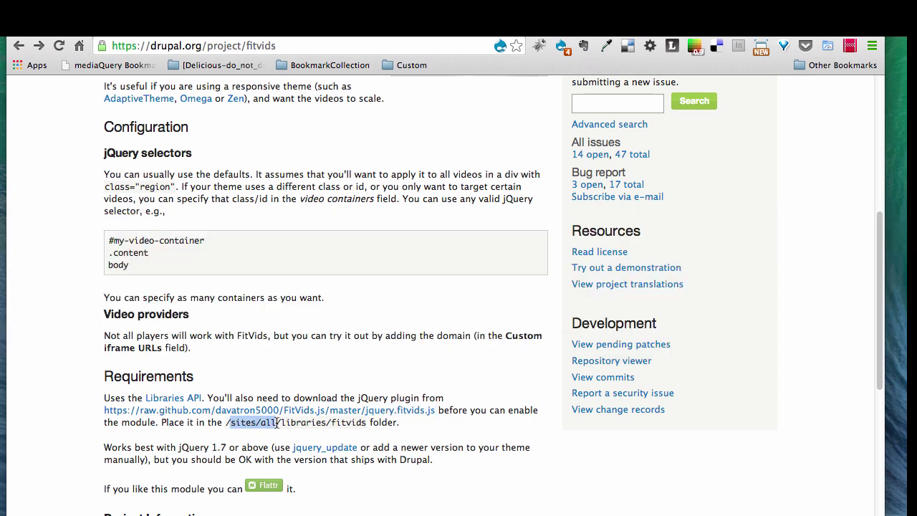
{"action": "left_click_drag", "start_coordinate": [277, 423], "coordinate": [366, 423]}
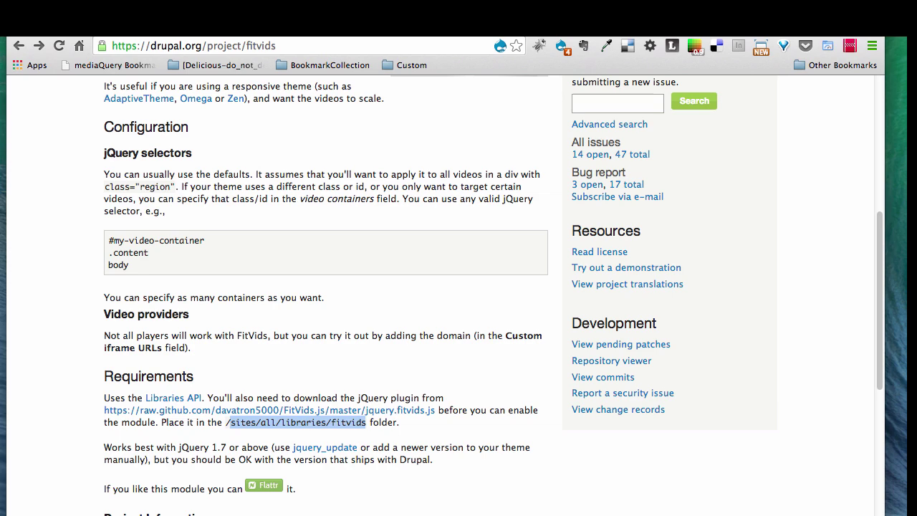
- Review the Flex Slider project page on drupal.org from its description down to the Installation instructions
{"action": "left_click", "coordinate": [630, 22]}
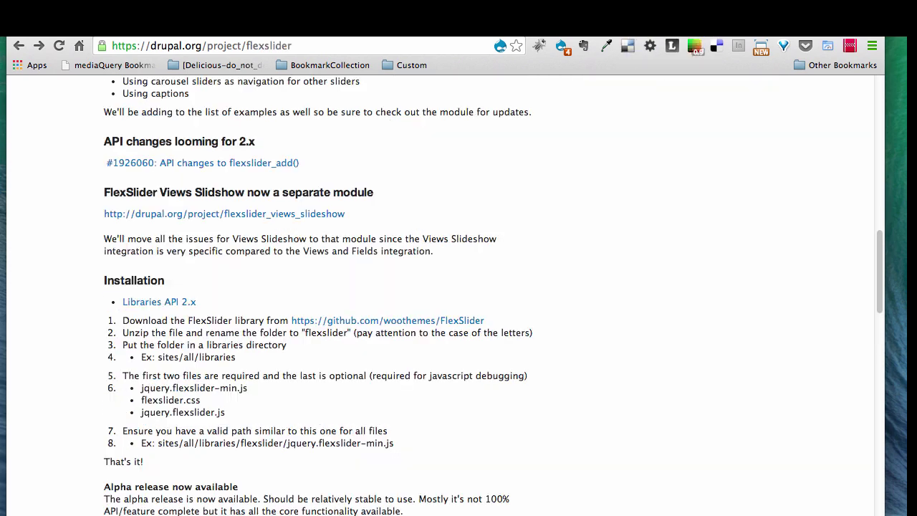
{"action": "scroll", "coordinate": [389, 304], "scroll_direction": "up", "scroll_amount": 15}
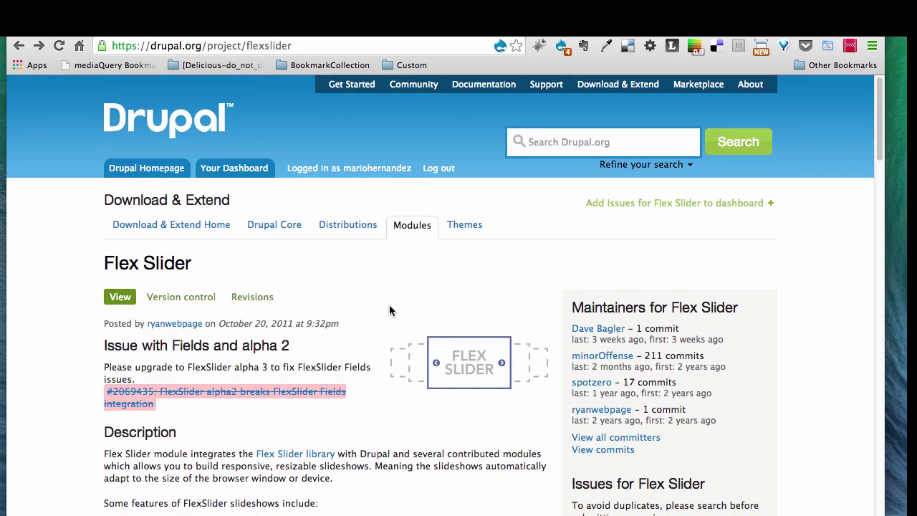
{"action": "scroll", "coordinate": [389, 307], "scroll_direction": "down", "scroll_amount": 8}
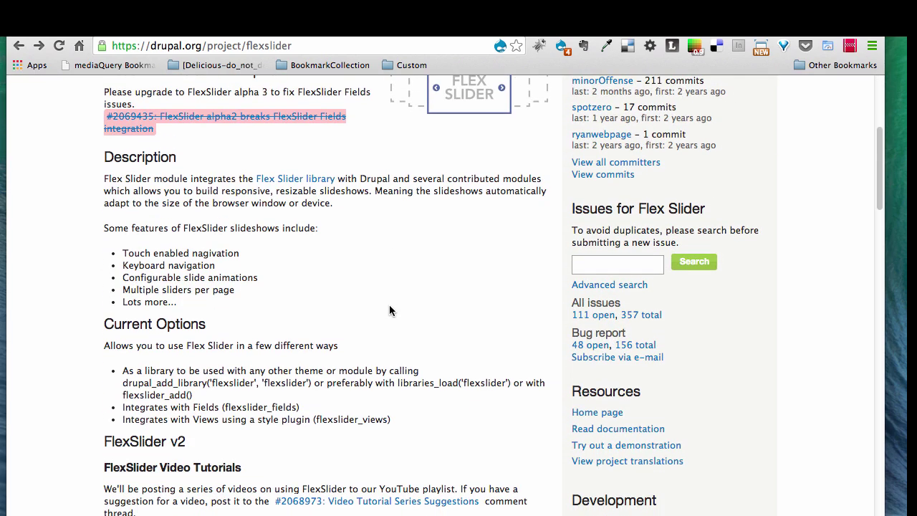
{"action": "scroll", "coordinate": [389, 309], "scroll_direction": "down", "scroll_amount": 4}
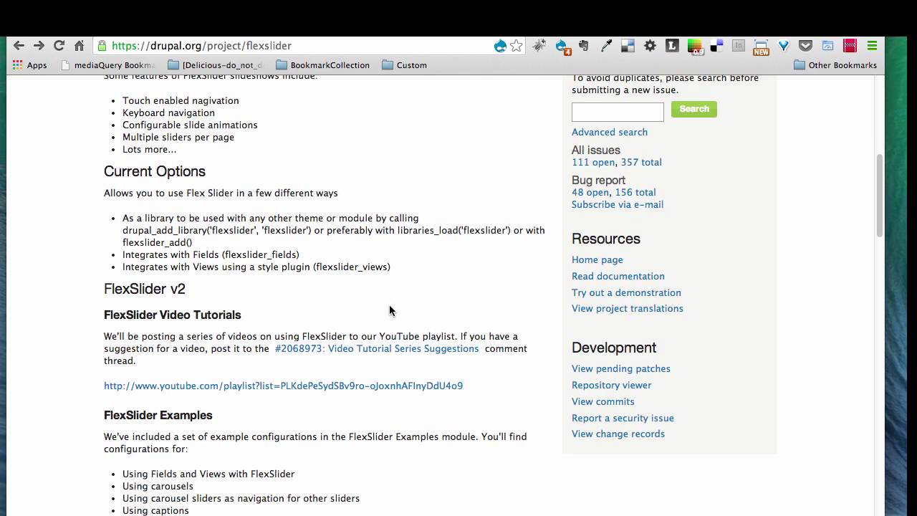
{"action": "scroll", "coordinate": [389, 309], "scroll_direction": "down", "scroll_amount": 6}
{"action": "scroll", "coordinate": [389, 309], "scroll_direction": "down", "scroll_amount": 4}
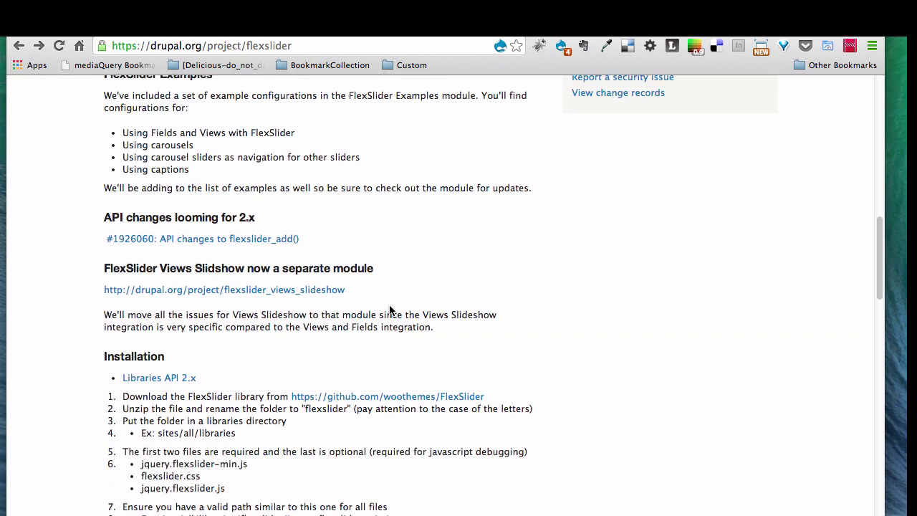
- View the FlexSlider library's GitHub repository, and highlight the required folder name "flexslider" back in the project page's installation steps
{"action": "left_click", "coordinate": [375, 398]}
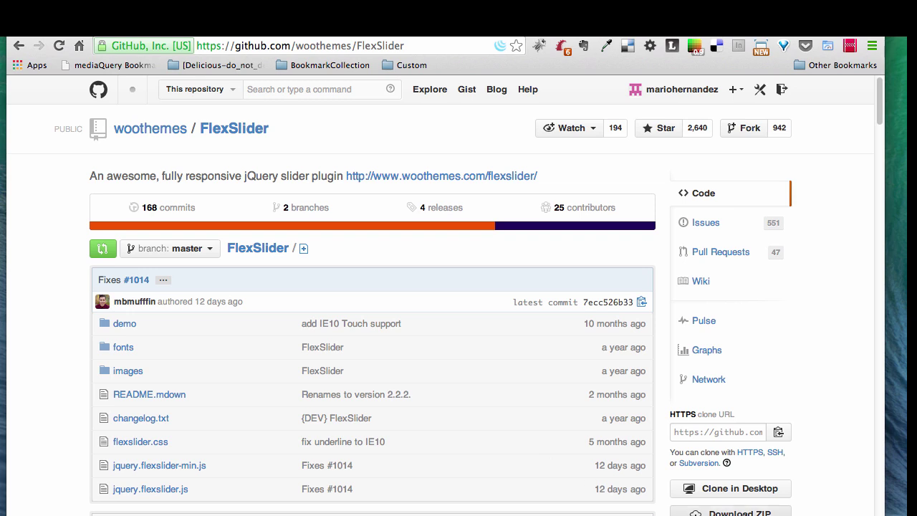
{"action": "scroll", "coordinate": [576, 434], "scroll_direction": "left", "scroll_amount": 5}
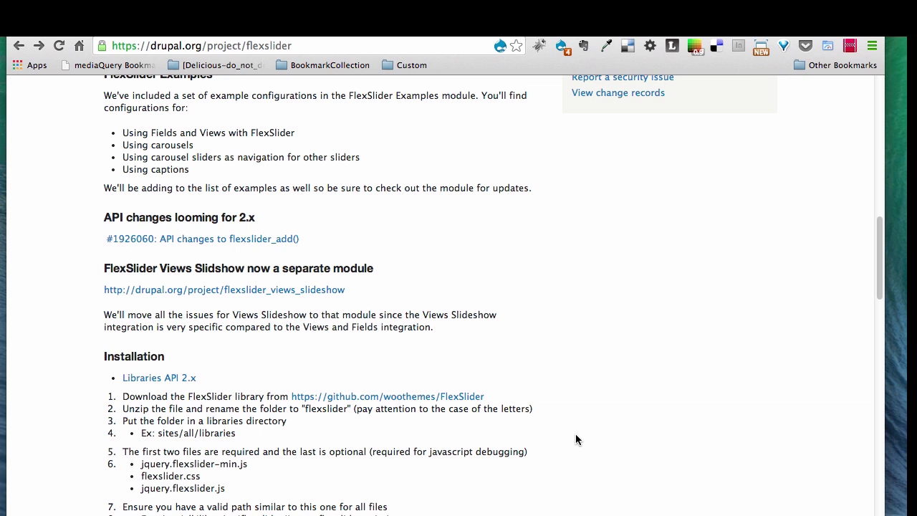
{"action": "scroll", "coordinate": [577, 438], "scroll_direction": "down", "scroll_amount": 1}
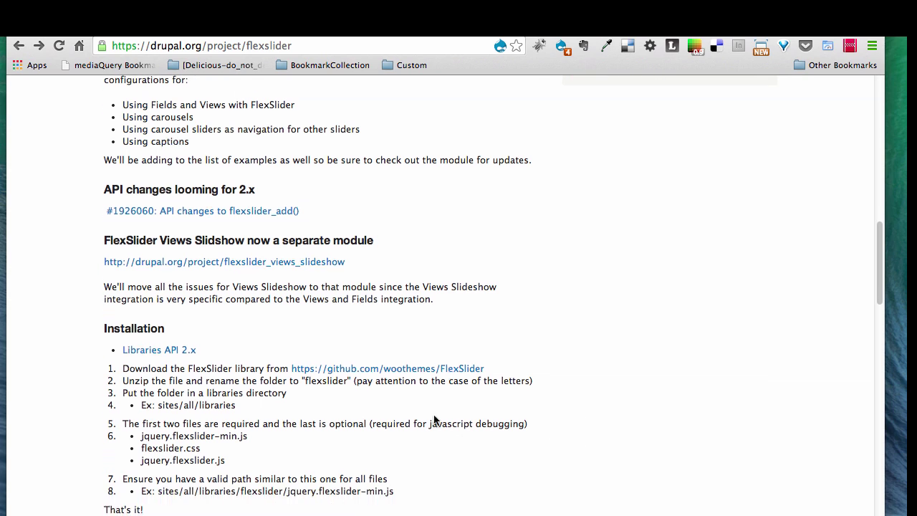
{"action": "left_click_drag", "start_coordinate": [306, 380], "coordinate": [349, 381]}
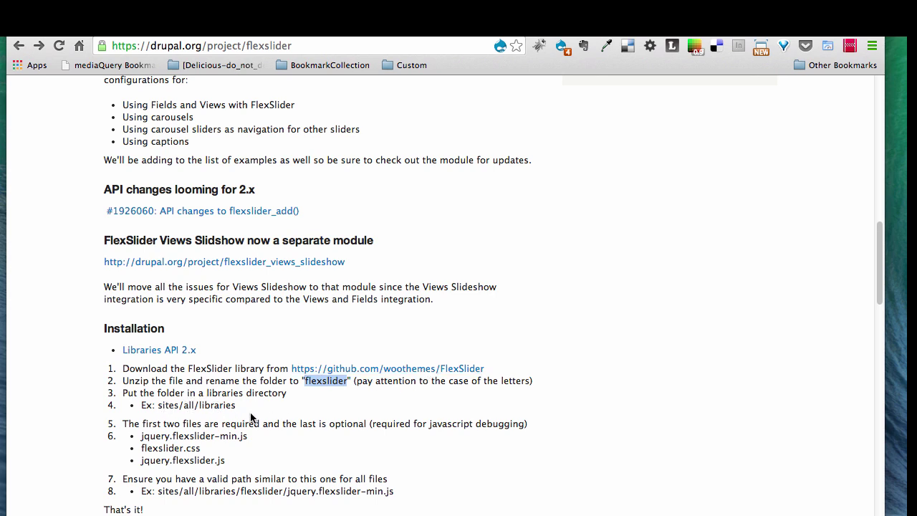
- Switch to Finder, go up to the dev site root, and navigate back down to sites/all/libraries
{"action": "key", "text": "super+Tab"}
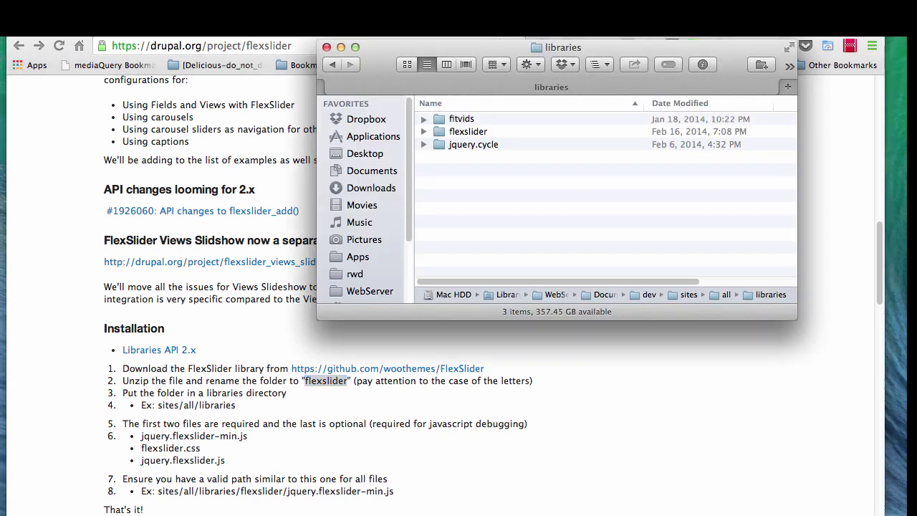
{"action": "left_click", "coordinate": [332, 64]}
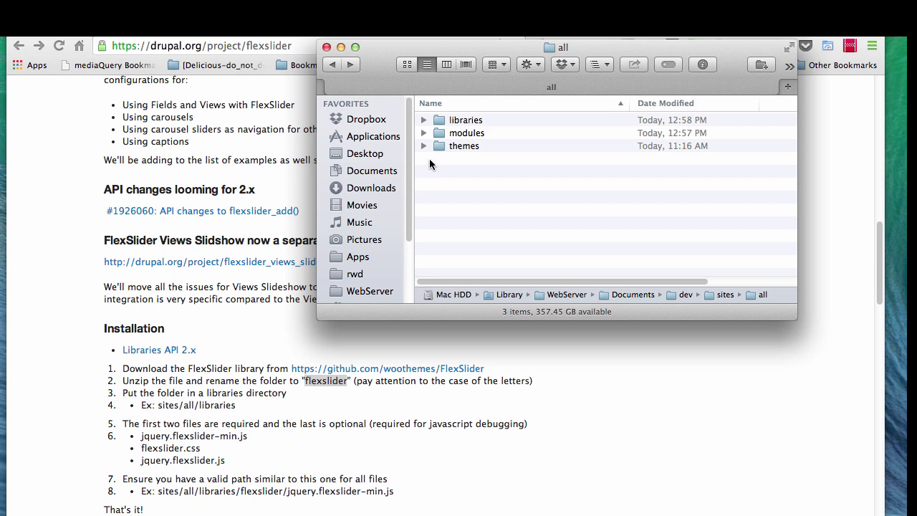
{"action": "left_click", "coordinate": [332, 66]}
{"action": "left_click", "coordinate": [333, 66]}
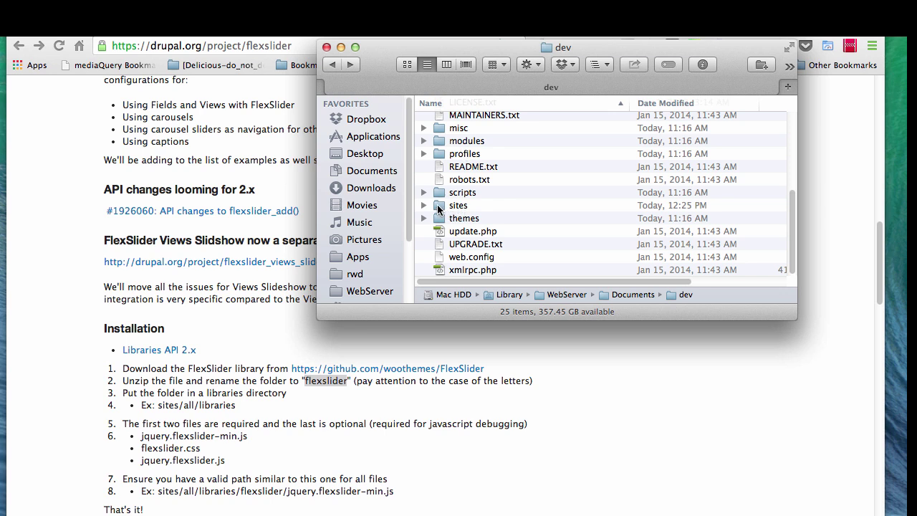
{"action": "double_click", "coordinate": [438, 205]}
{"action": "double_click", "coordinate": [438, 120]}
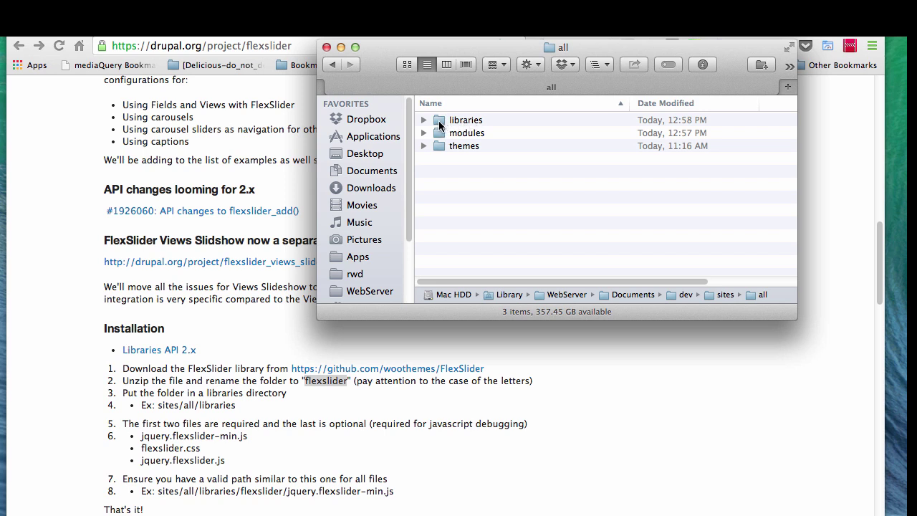
{"action": "double_click", "coordinate": [439, 125]}
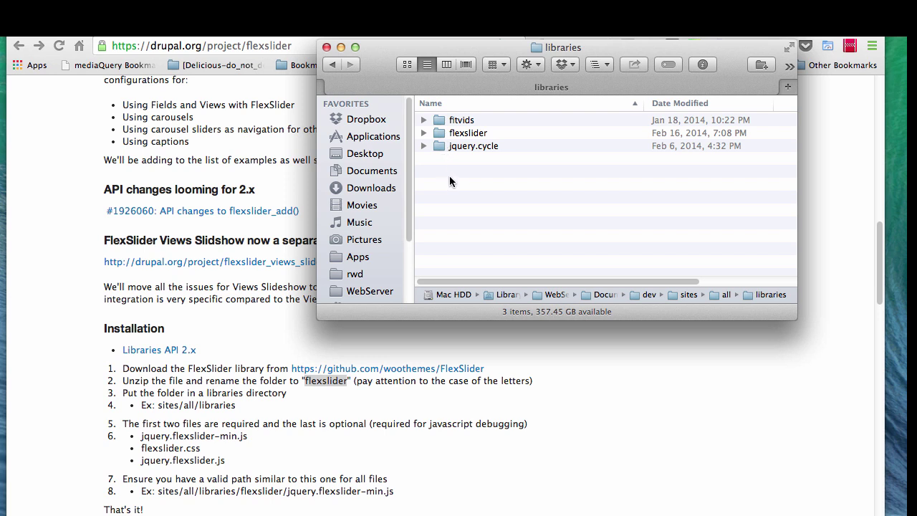
- Inspect the contents of the fitvids library folder and return to the libraries folder
{"action": "double_click", "coordinate": [440, 123]}
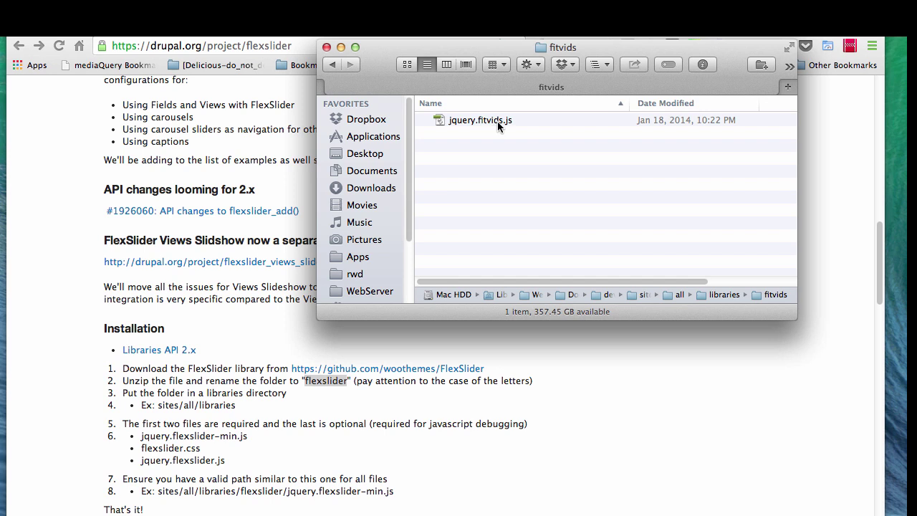
{"action": "left_click", "coordinate": [334, 65]}
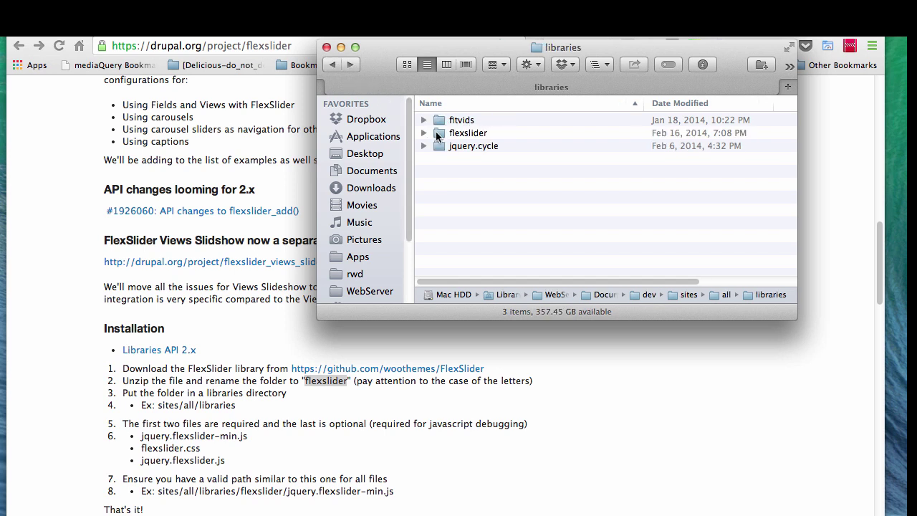
- Inspect the contents of the flexslider library folder, return to the libraries folder and select jquery.cycle
{"action": "double_click", "coordinate": [442, 134]}
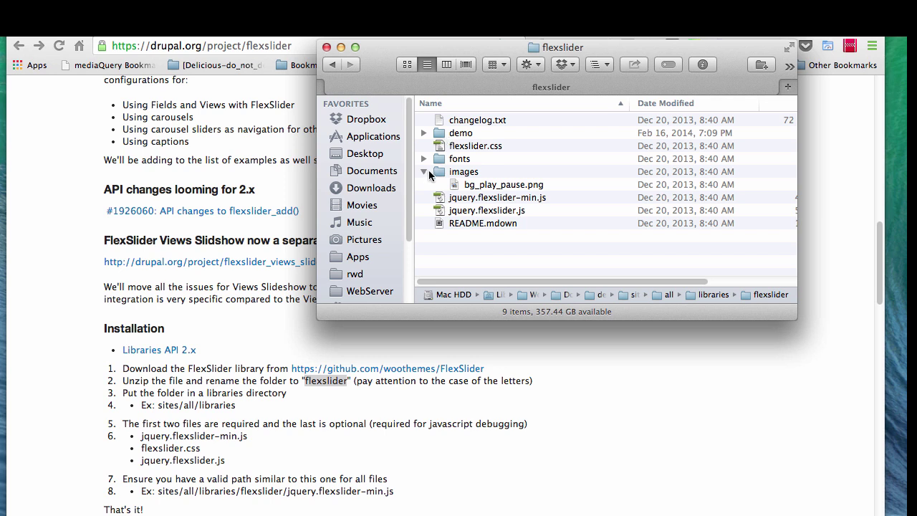
{"action": "left_click", "coordinate": [424, 172]}
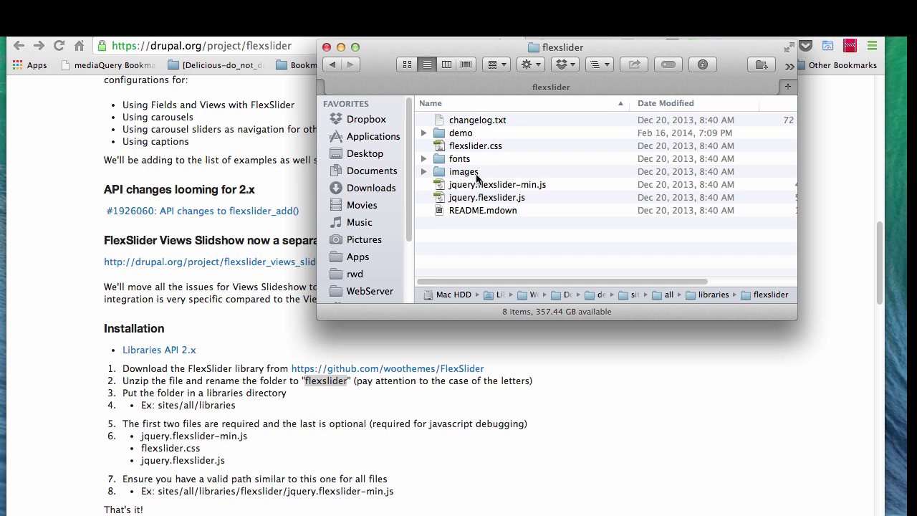
{"action": "left_click", "coordinate": [332, 64]}
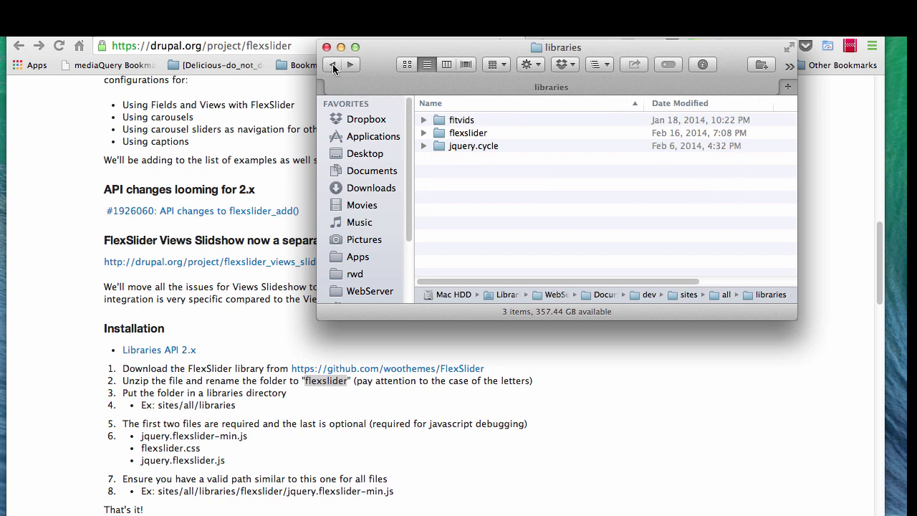
{"action": "left_click", "coordinate": [489, 146]}
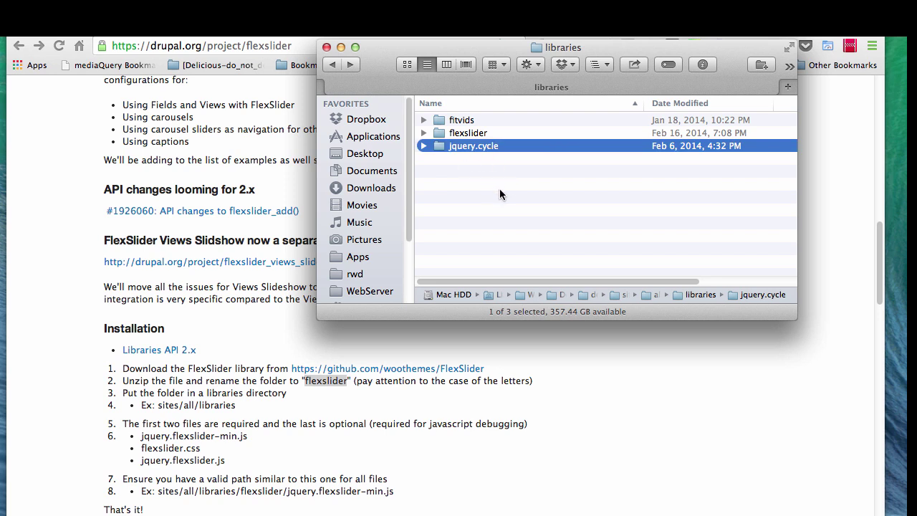
- Switch back to Chrome and view the FitVids project page on drupal.org down to its Downloads section
{"action": "left_click", "coordinate": [553, 390]}
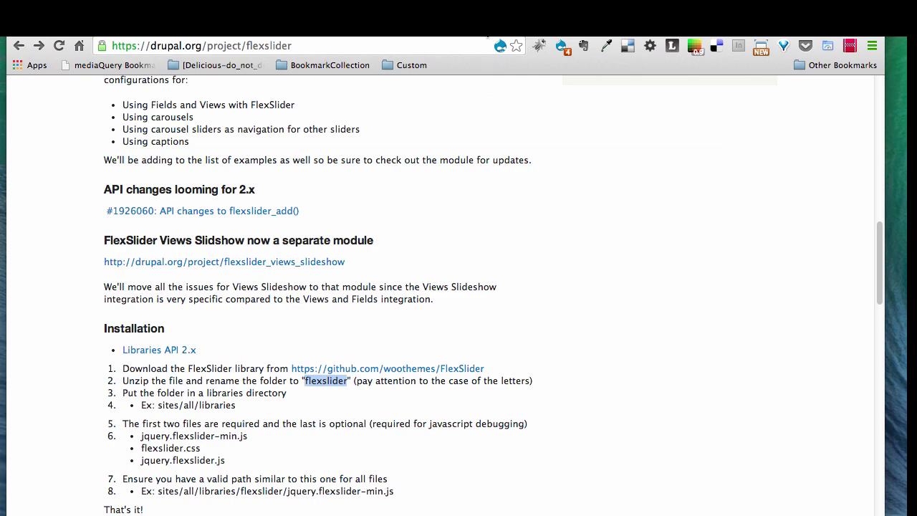
{"action": "key", "text": "ctrl+Tab"}
{"action": "scroll", "coordinate": [343, 373], "scroll_direction": "down", "scroll_amount": 10}
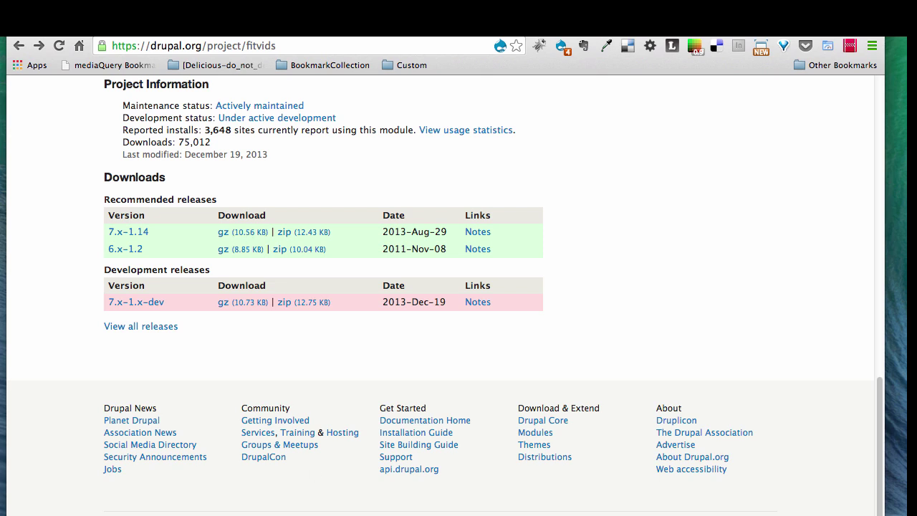
- Switch to Finder and navigate from the WebServer Documents folder to drupal/sites/all/modules
{"action": "key", "text": "super+Tab"}
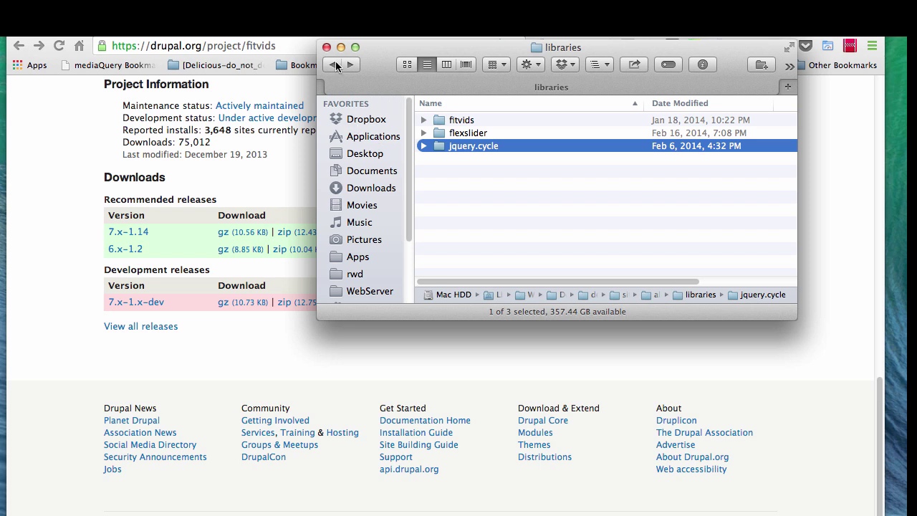
{"action": "left_click", "coordinate": [371, 291]}
{"action": "double_click", "coordinate": [441, 133]}
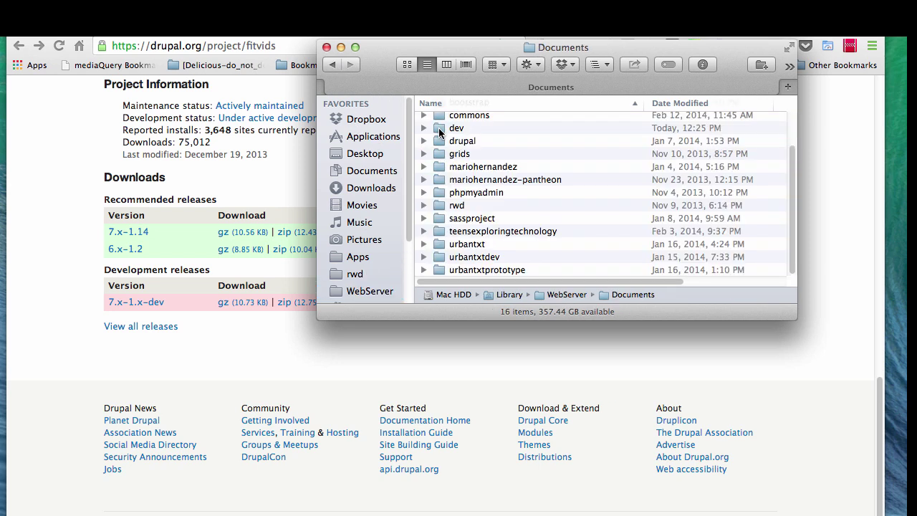
{"action": "double_click", "coordinate": [439, 141]}
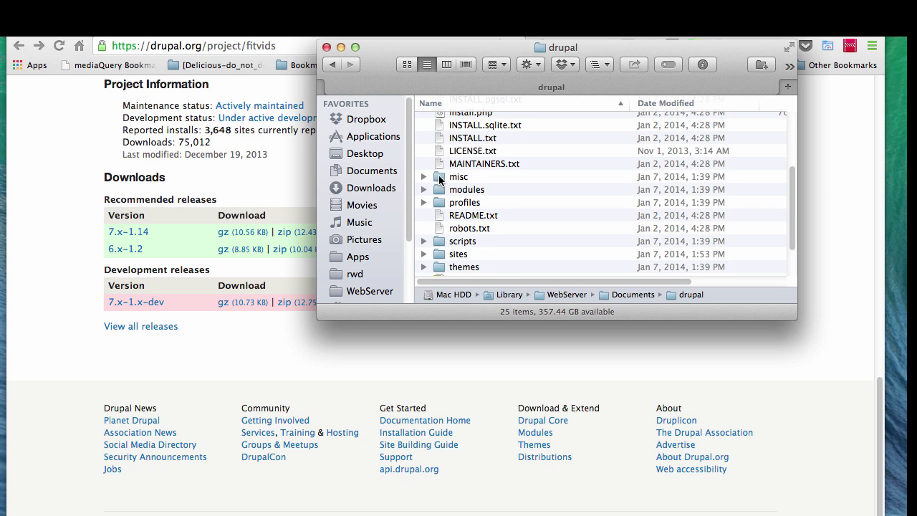
{"action": "left_click", "coordinate": [442, 255]}
{"action": "double_click", "coordinate": [442, 255]}
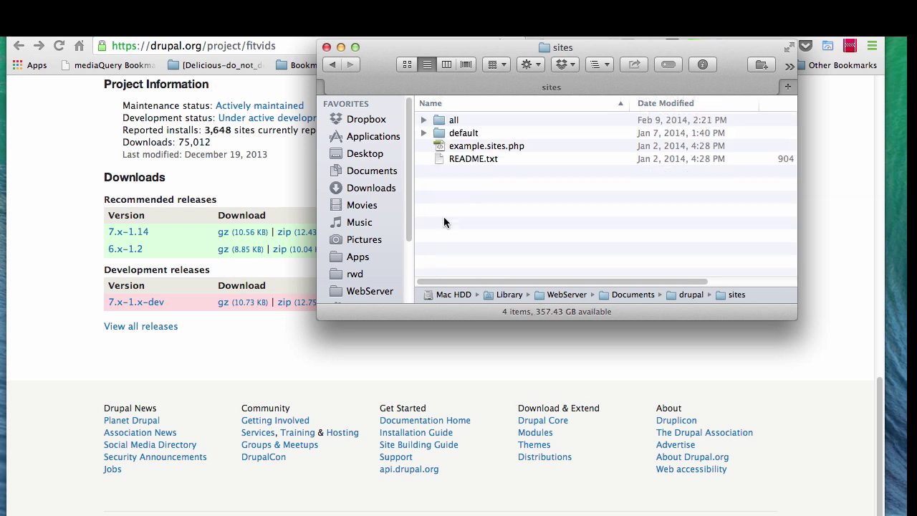
{"action": "double_click", "coordinate": [442, 120]}
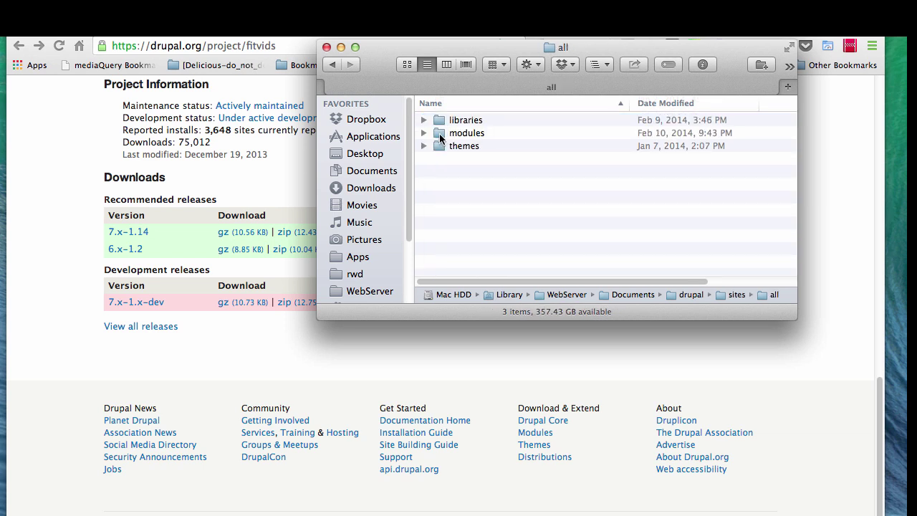
{"action": "double_click", "coordinate": [442, 133]}
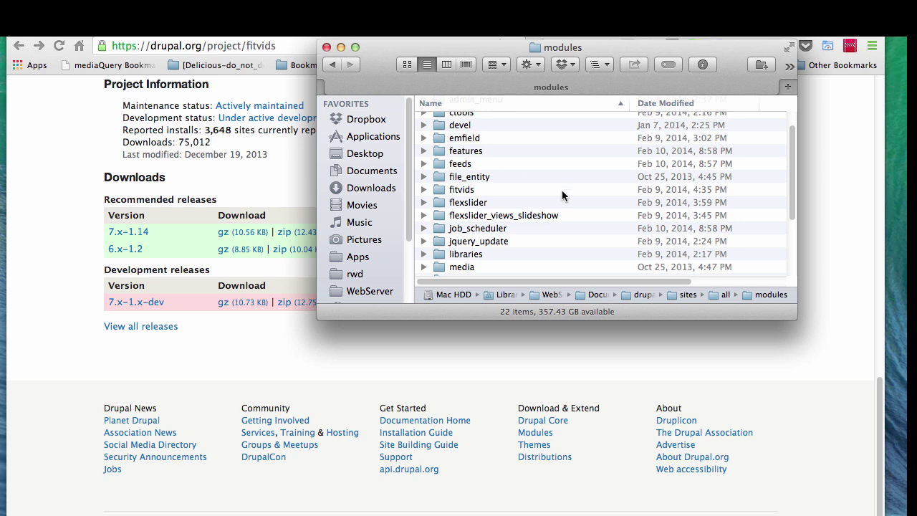
- Look through the site's modules folder and point out the flexslider and fitvids module folders
{"action": "scroll", "coordinate": [562, 189], "scroll_direction": "up", "scroll_amount": 2}
{"action": "scroll", "coordinate": [562, 191], "scroll_direction": "down", "scroll_amount": 5}
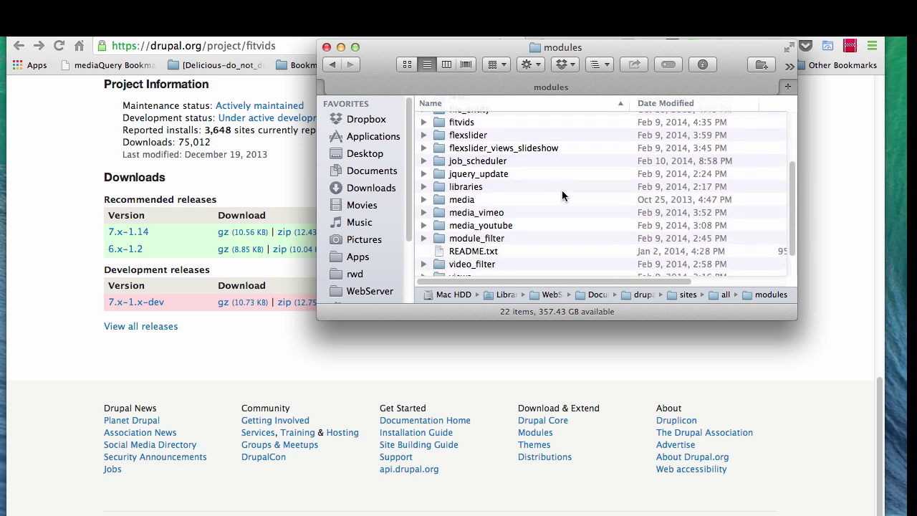
{"action": "scroll", "coordinate": [561, 189], "scroll_direction": "up", "scroll_amount": 3}
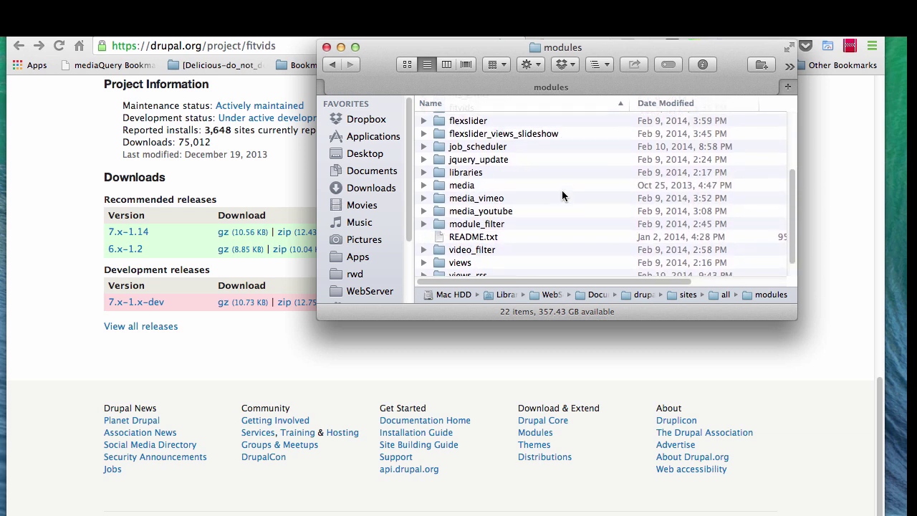
{"action": "left_click", "coordinate": [478, 161]}
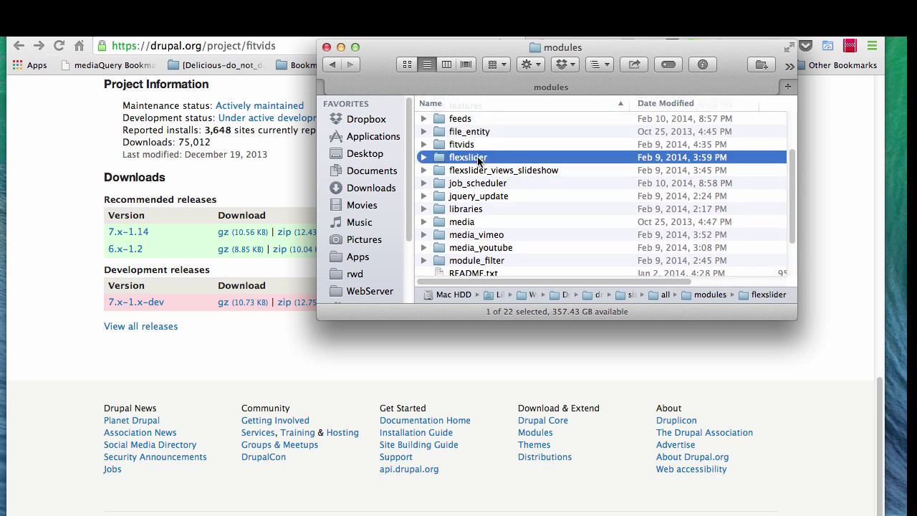
{"action": "scroll", "coordinate": [487, 215], "scroll_direction": "down", "scroll_amount": 3}
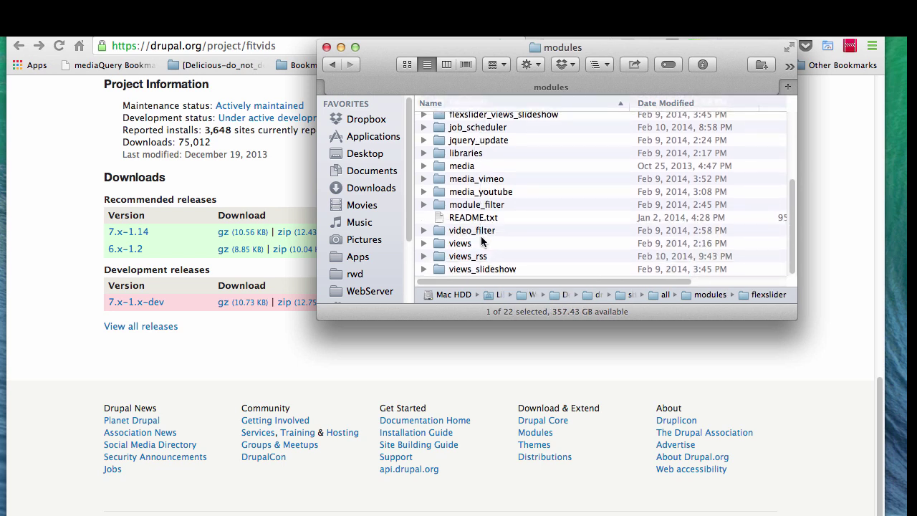
{"action": "scroll", "coordinate": [482, 240], "scroll_direction": "up", "scroll_amount": 4}
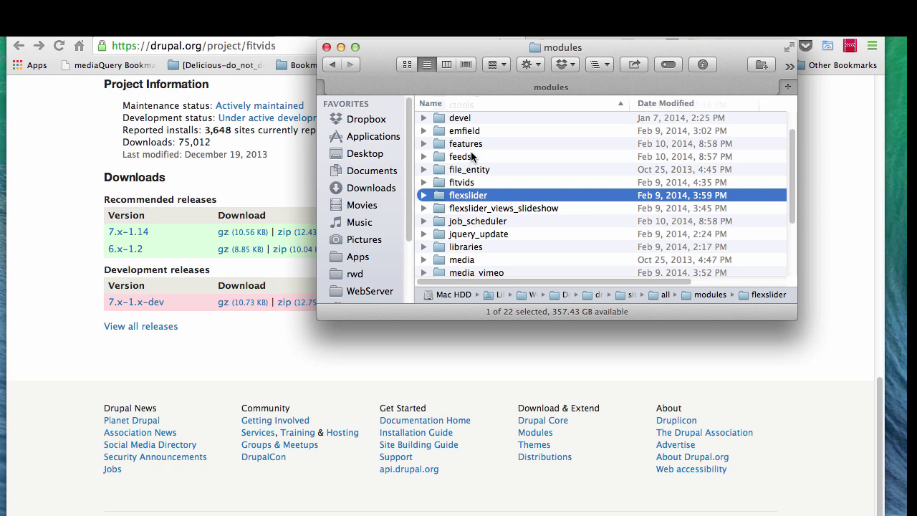
{"action": "left_click", "coordinate": [469, 185]}
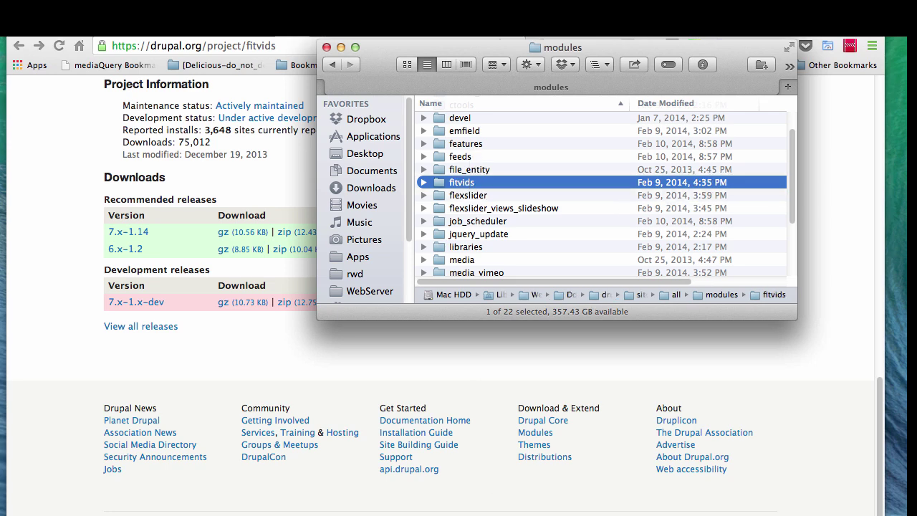
- Switch to Terminal and download the Video Embed Field module with "drush dl video_embed_field"
{"action": "key", "text": "super+Tab"}
{"action": "type", "text": "vide"}
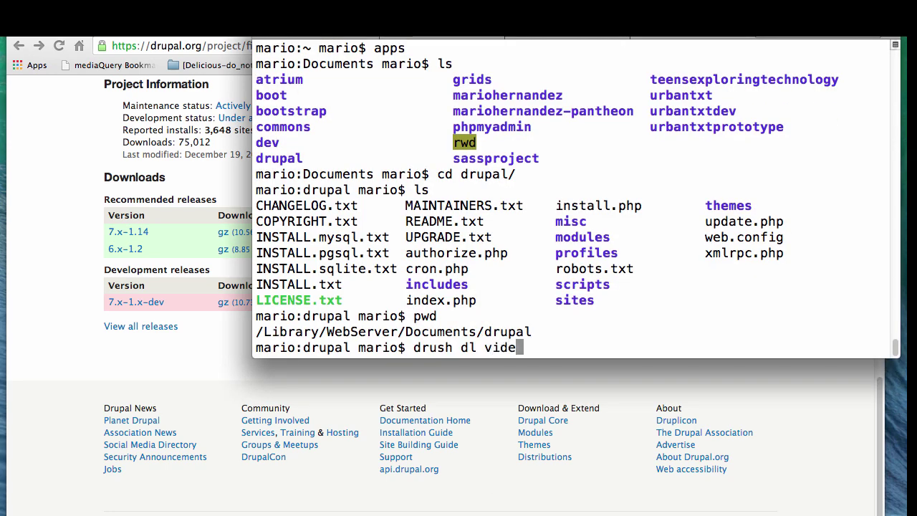
{"action": "type", "text": "o_embed"}
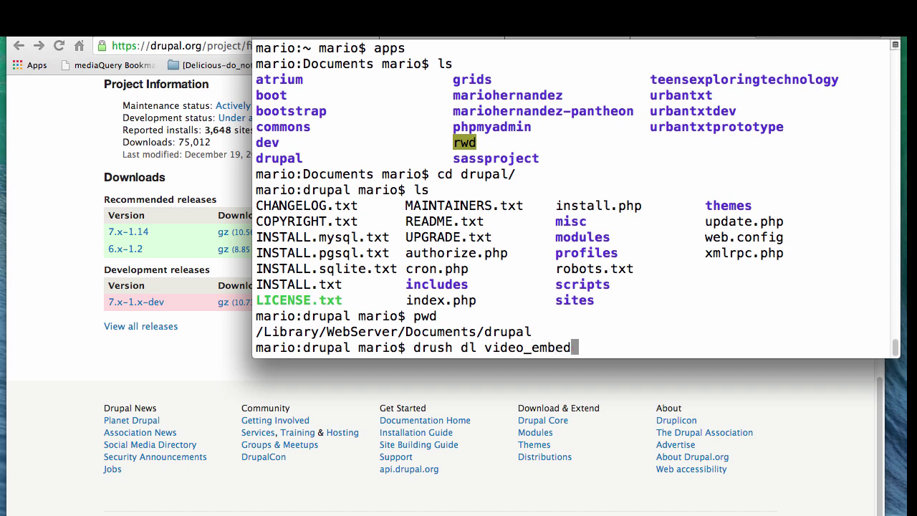
{"action": "type", "text": "_field"}
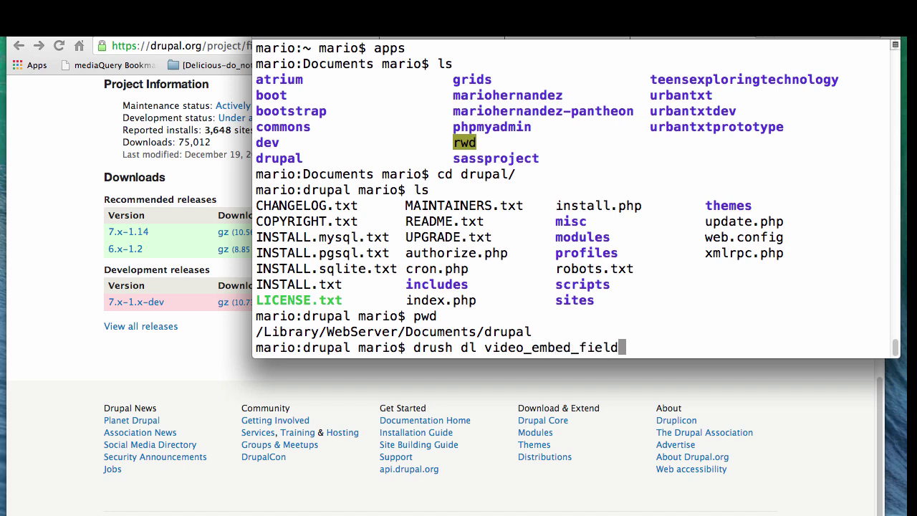
{"action": "key", "text": "Return"}
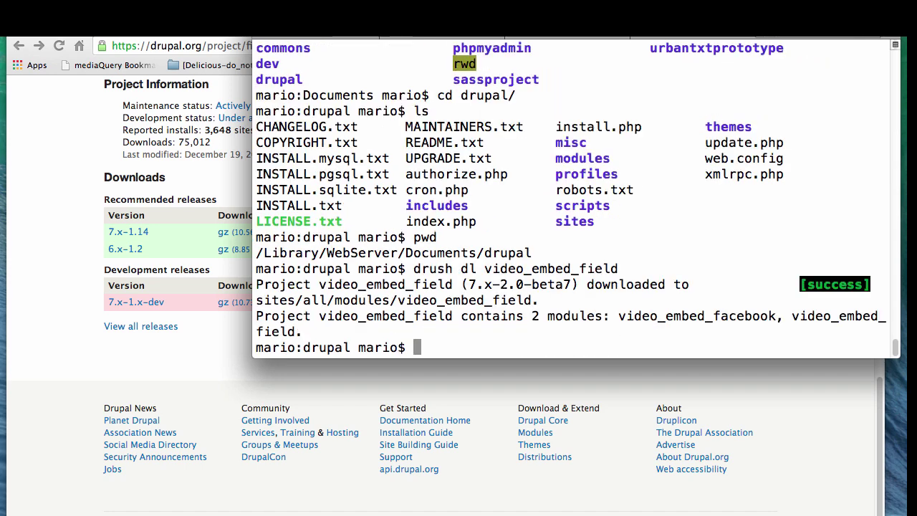
- Enable the module with "drush en video_embed_field" and answer y to continue
{"action": "type", "text": "drush en vid"}
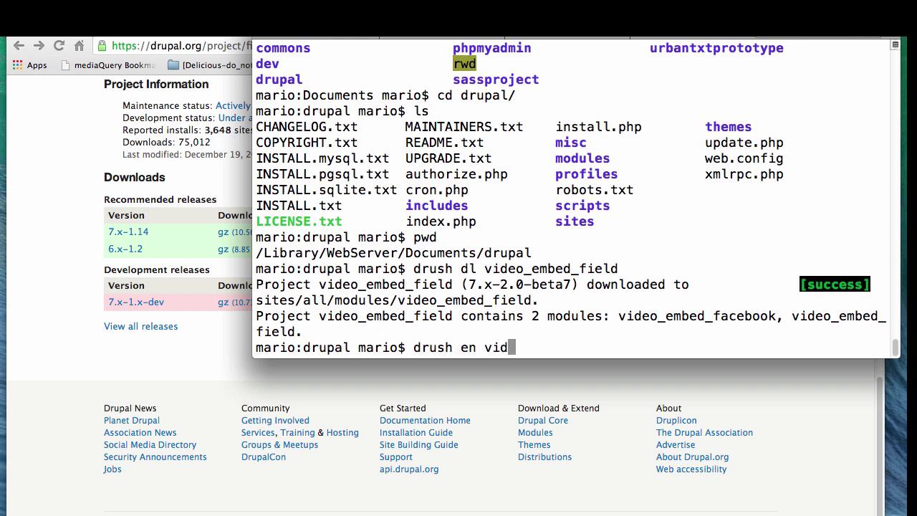
{"action": "type", "text": "eo_em"}
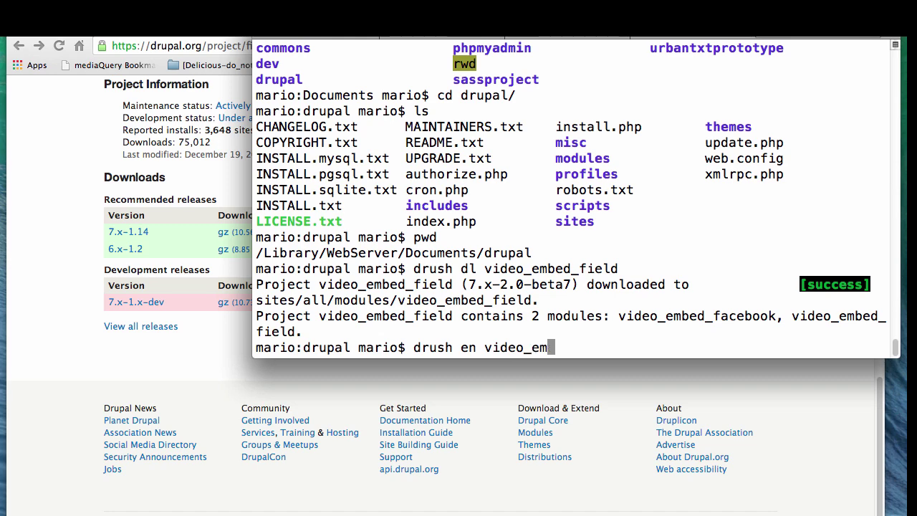
{"action": "type", "text": "bed_field"}
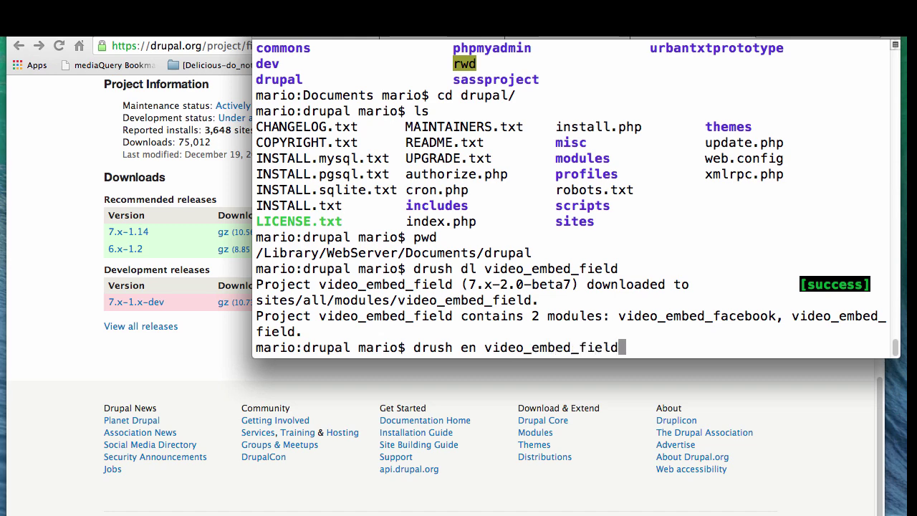
{"action": "key", "text": "Return"}
{"action": "type", "text": "y"}
{"action": "key", "text": "Return"}
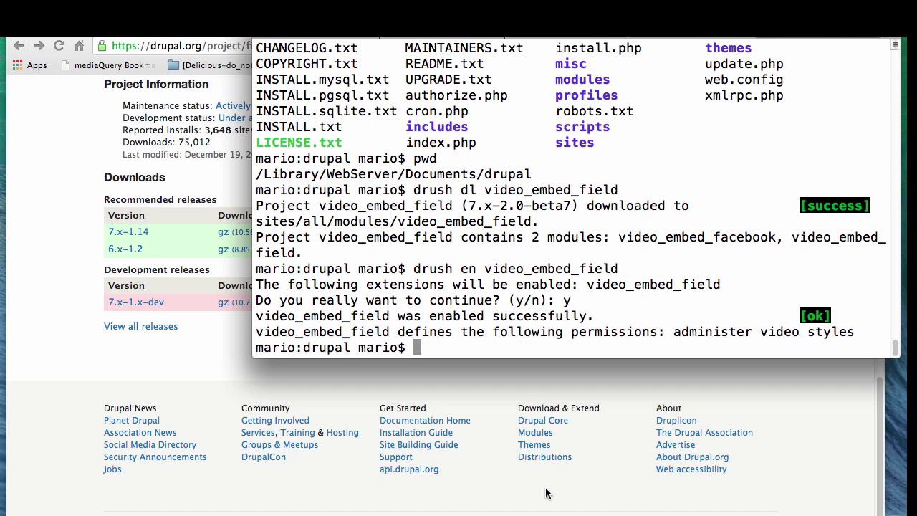
- Review the MODULES list in the Untitled 2.rtf document, and go to the local Drupal site in Chrome
{"action": "key", "text": "super+Tab"}
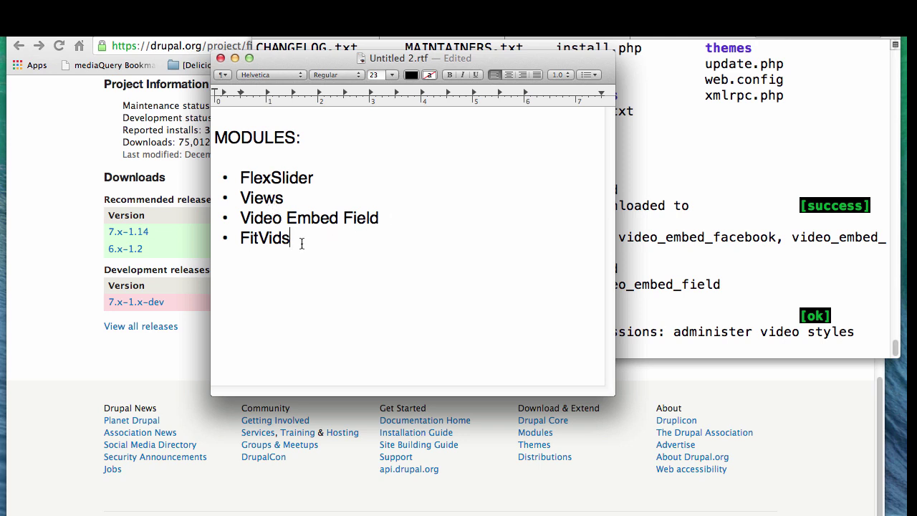
{"action": "left_click", "coordinate": [348, 482]}
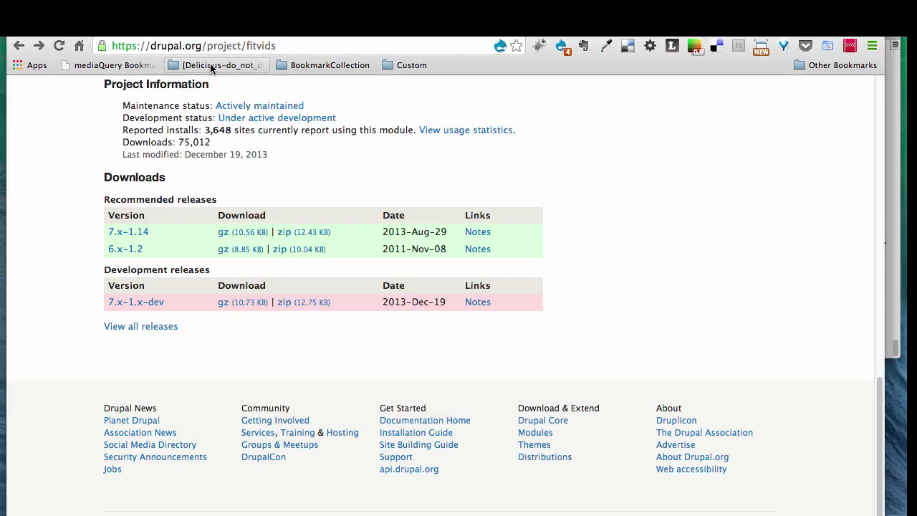
{"action": "key", "text": "ctrl+Tab"}
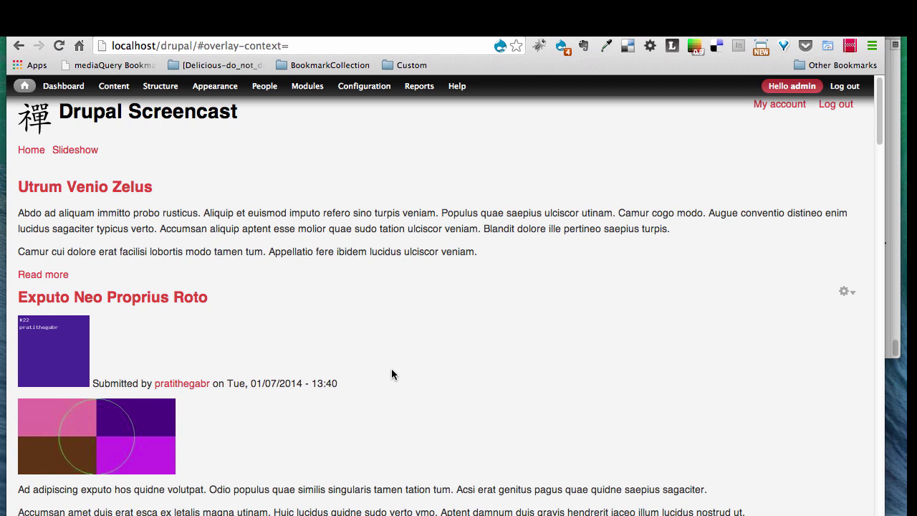
- Open the Manage fields page of the Article content type
{"action": "mouse_move", "coordinate": [160, 86]}
{"action": "mouse_move", "coordinate": [230, 126]}
{"action": "mouse_move", "coordinate": [159, 86]}
{"action": "mouse_move", "coordinate": [192, 123]}
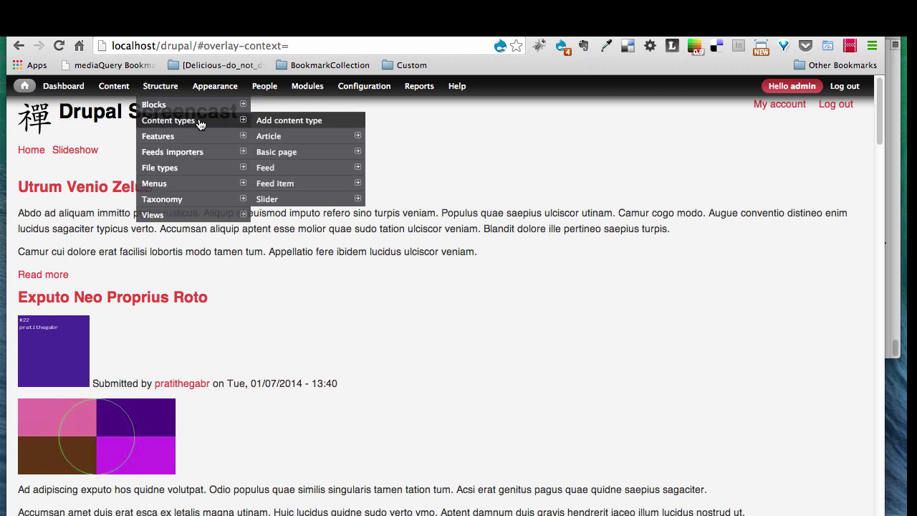
{"action": "mouse_move", "coordinate": [271, 136]}
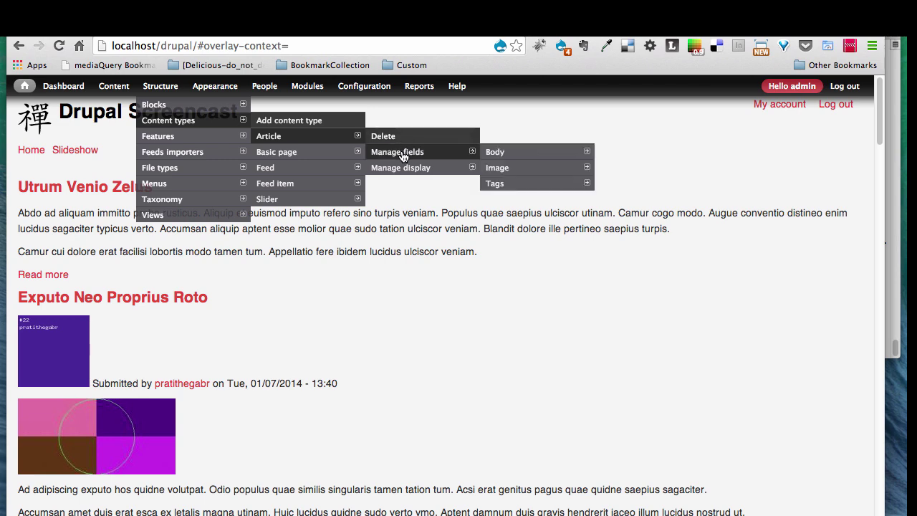
{"action": "left_click", "coordinate": [401, 154]}
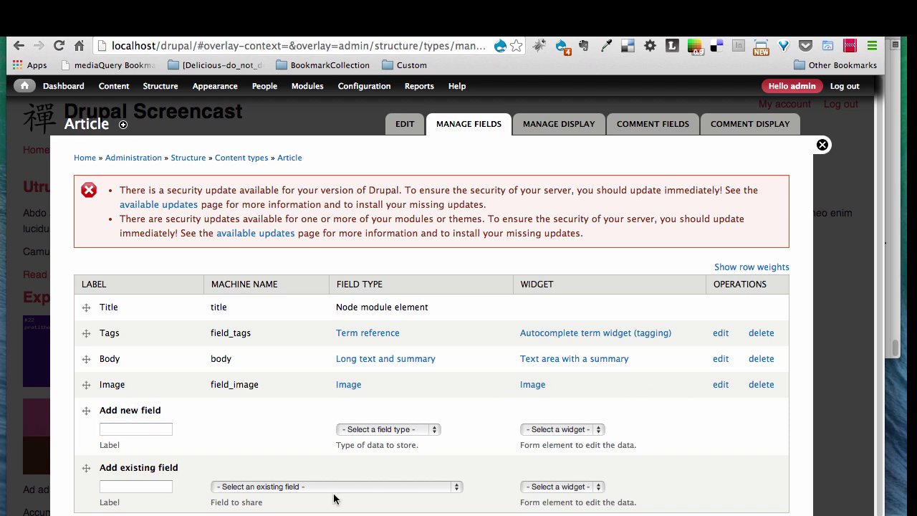
- Try to add a new Article field labelled "Video" with the field type Video Embed and the Video widget
{"action": "left_click", "coordinate": [148, 431]}
{"action": "type", "text": "Video"}
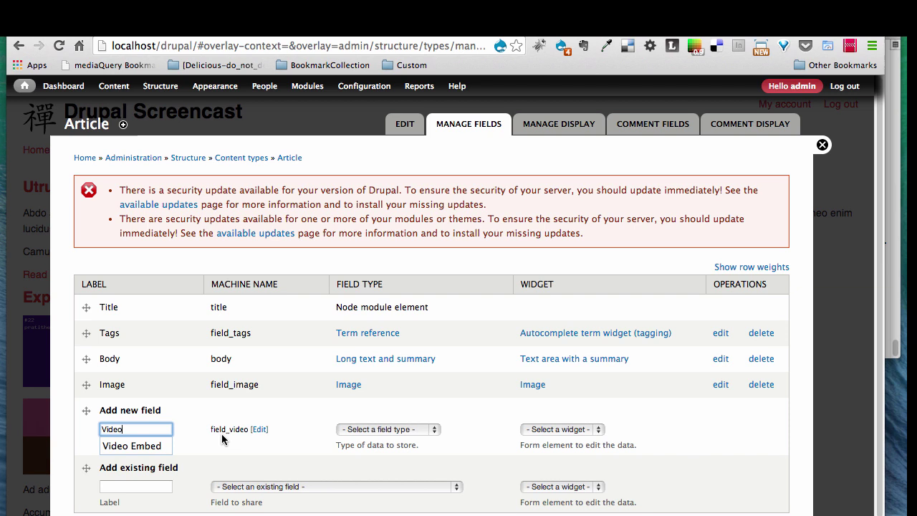
{"action": "left_click", "coordinate": [263, 452]}
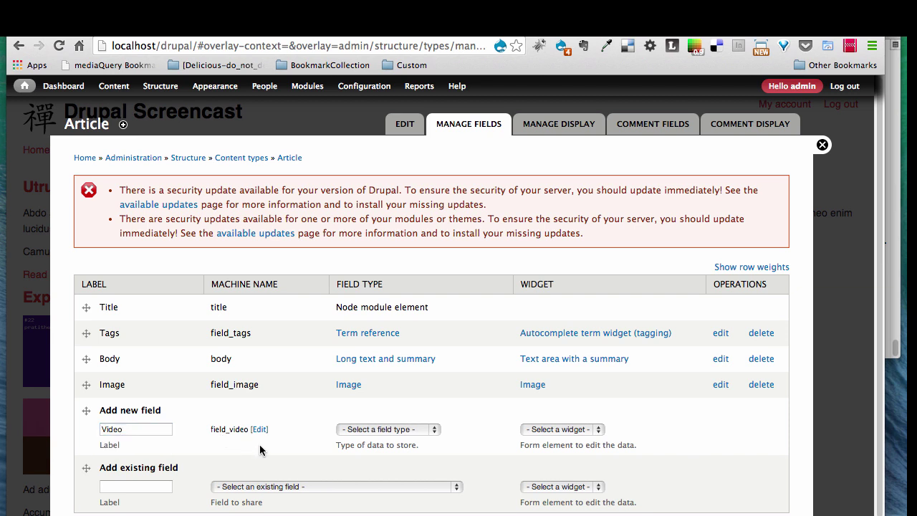
{"action": "left_click", "coordinate": [360, 430]}
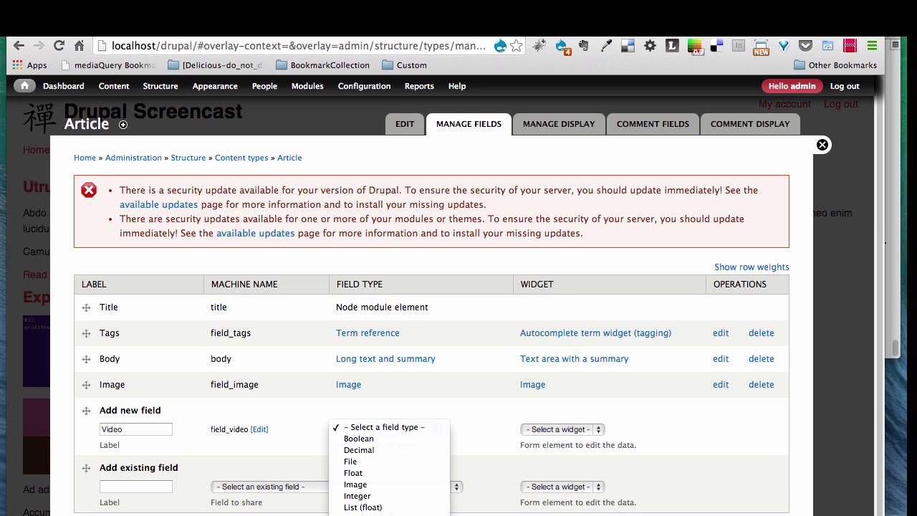
{"action": "left_click", "coordinate": [380, 512]}
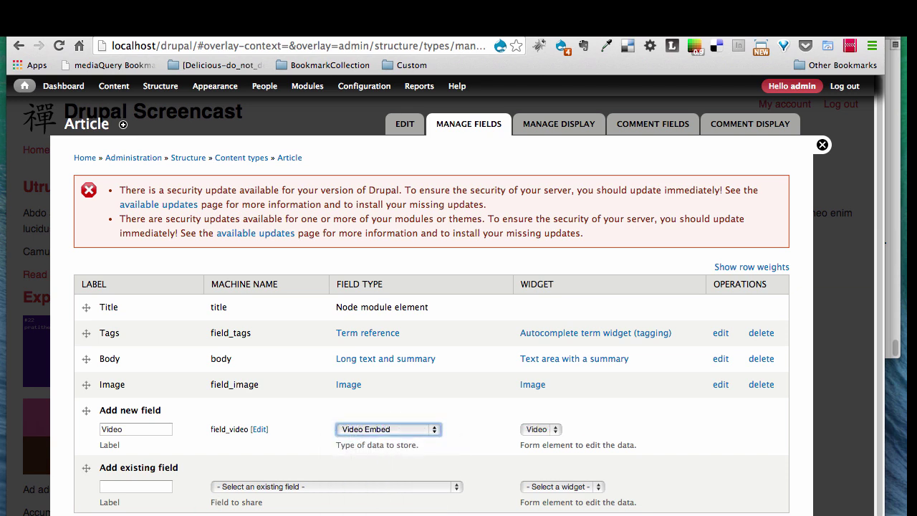
{"action": "key", "text": "Return"}
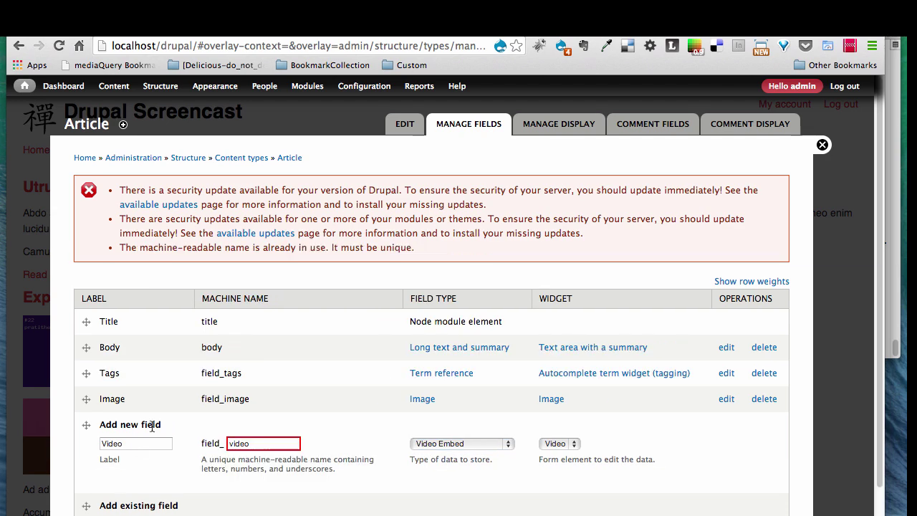
- Set the new field's machine name to field_videos and save it
{"action": "left_click", "coordinate": [255, 447]}
{"action": "type", "text": "s"}
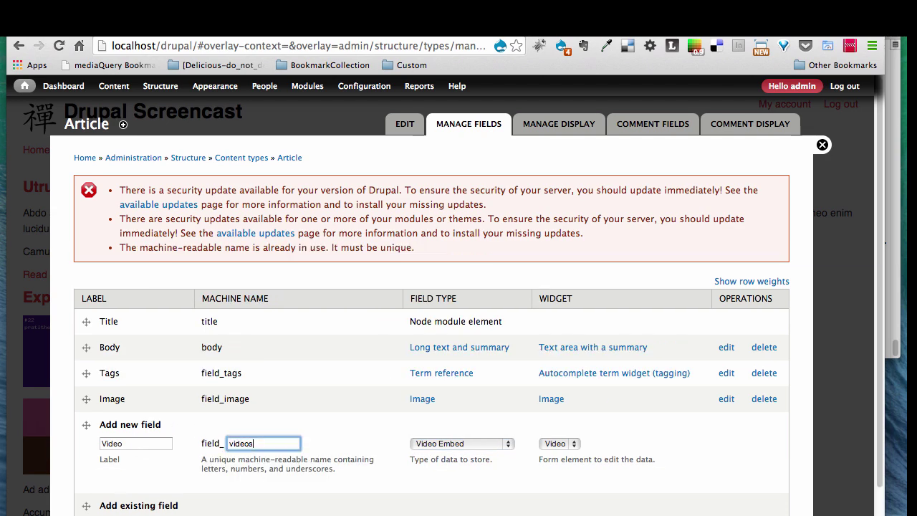
{"action": "scroll", "coordinate": [192, 464], "scroll_direction": "down", "scroll_amount": 2}
{"action": "left_click", "coordinate": [111, 496]}
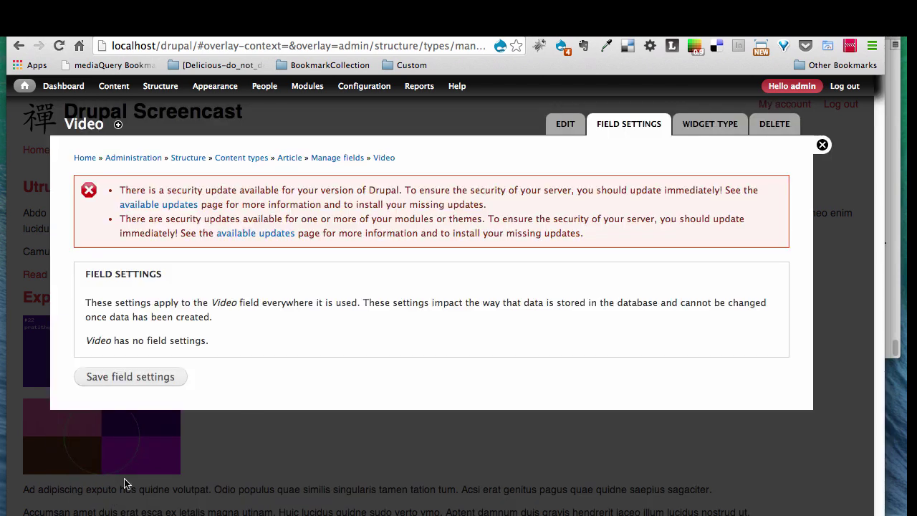
- Save the Video field settings and its Article settings with the default options
{"action": "left_click", "coordinate": [156, 377]}
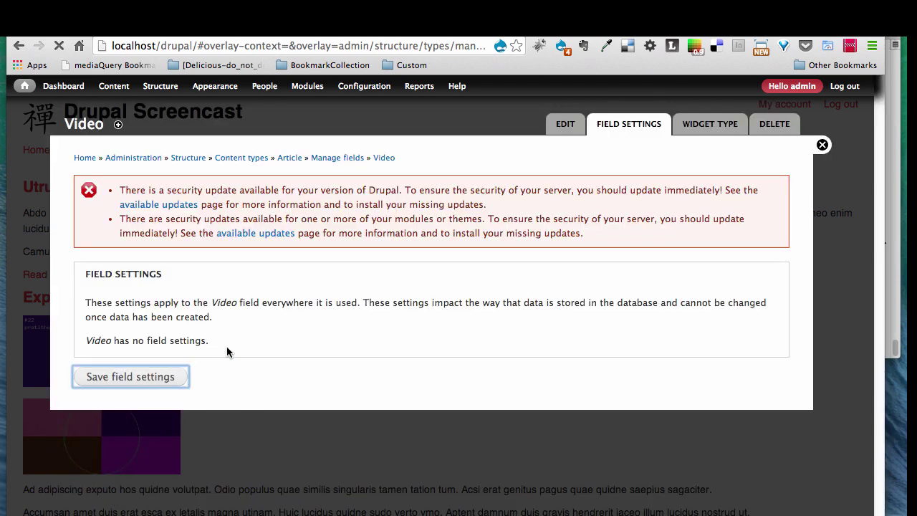
{"action": "scroll", "coordinate": [245, 347], "scroll_direction": "down", "scroll_amount": 3}
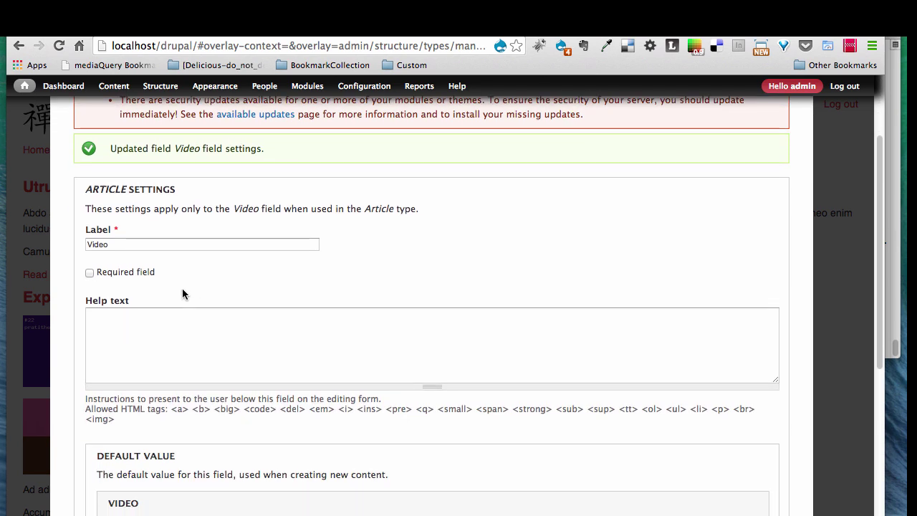
{"action": "scroll", "coordinate": [213, 343], "scroll_direction": "down", "scroll_amount": 4}
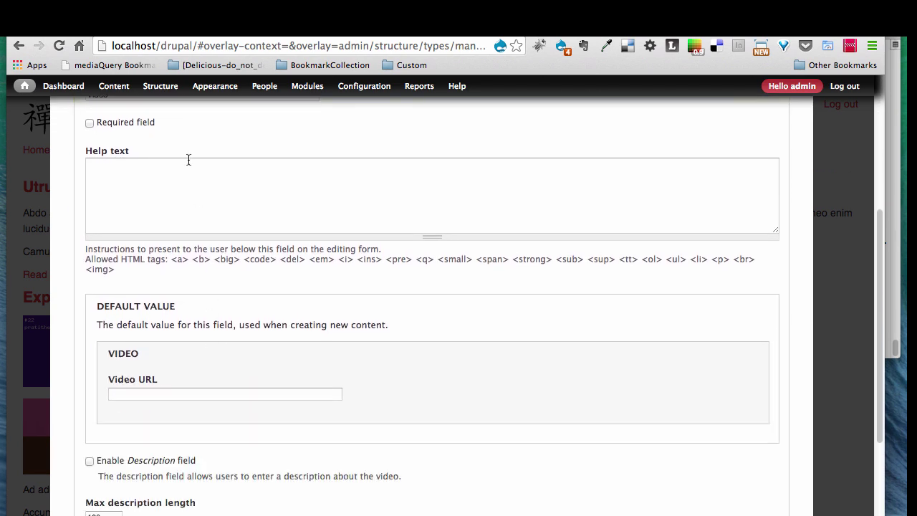
{"action": "scroll", "coordinate": [183, 192], "scroll_direction": "down", "scroll_amount": 6}
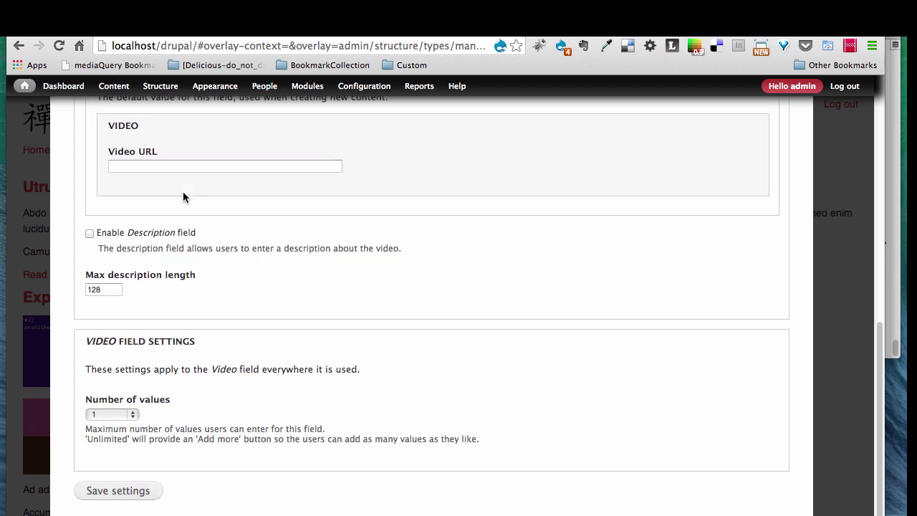
{"action": "left_click", "coordinate": [128, 495]}
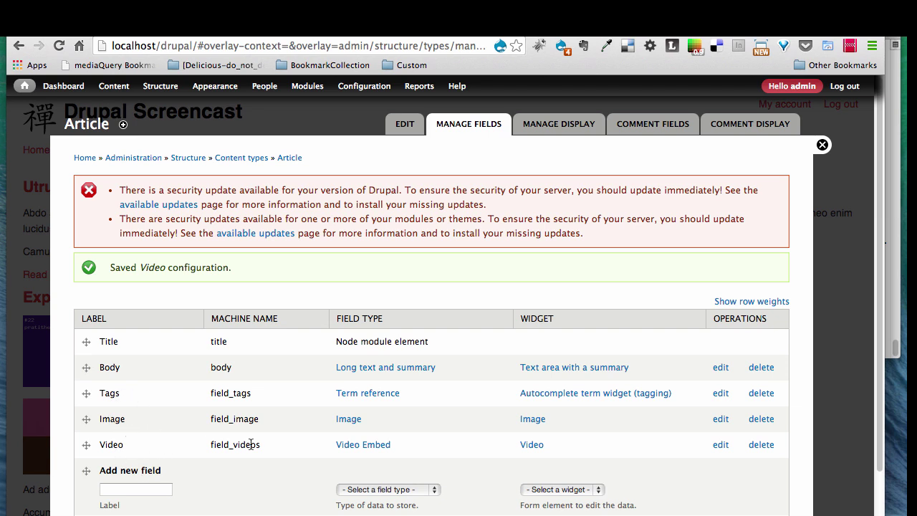
- In the Article display settings, move the Video field above Image and save the order
{"action": "left_click", "coordinate": [558, 126]}
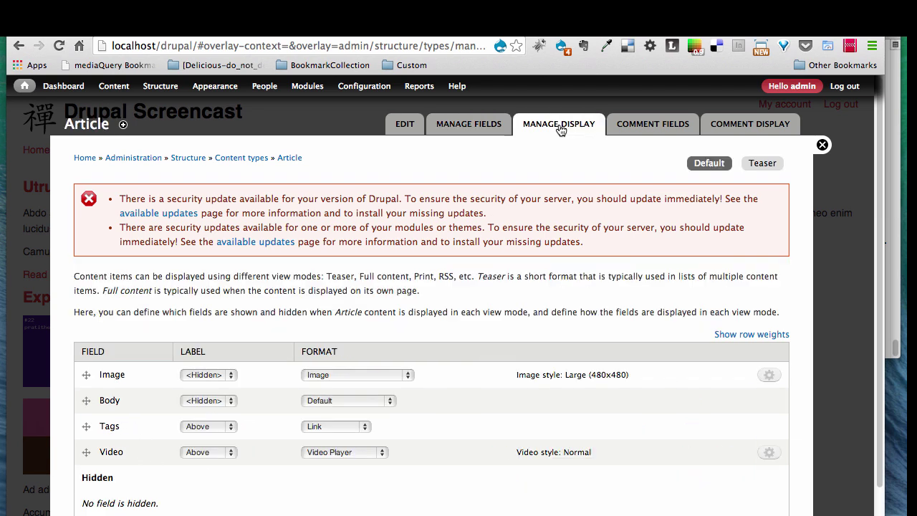
{"action": "left_click_drag", "start_coordinate": [87, 452], "coordinate": [84, 378]}
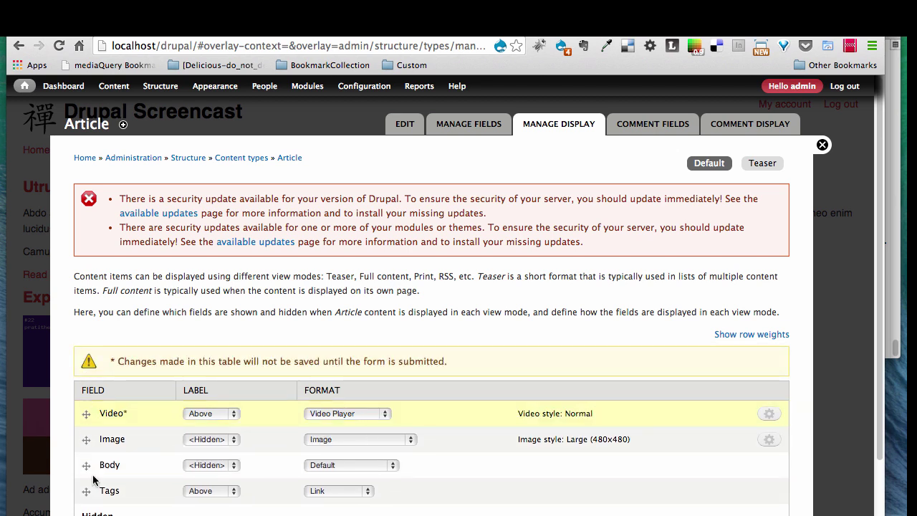
{"action": "scroll", "coordinate": [94, 485], "scroll_direction": "down", "scroll_amount": 3}
{"action": "left_click", "coordinate": [97, 493]}
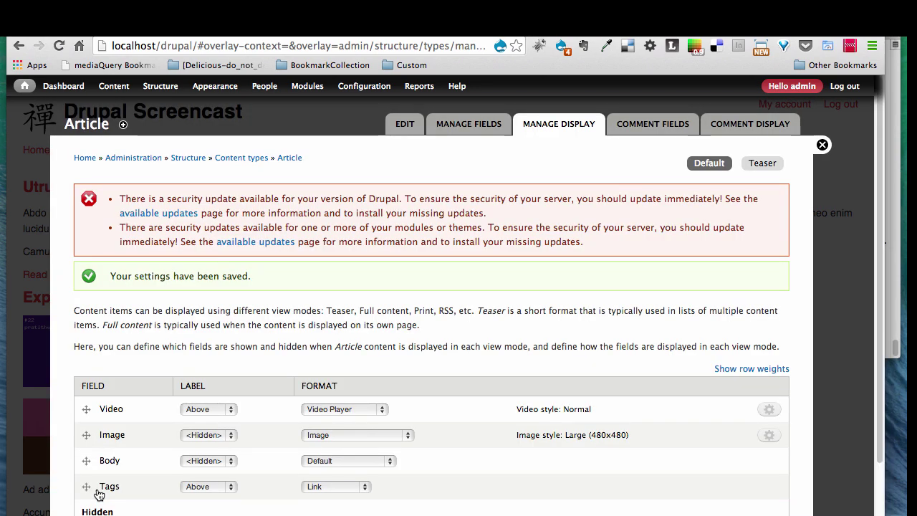
- Set the Video field's label to <Hidden> in the Article display and save
{"action": "left_click", "coordinate": [230, 410]}
{"action": "left_click", "coordinate": [213, 434]}
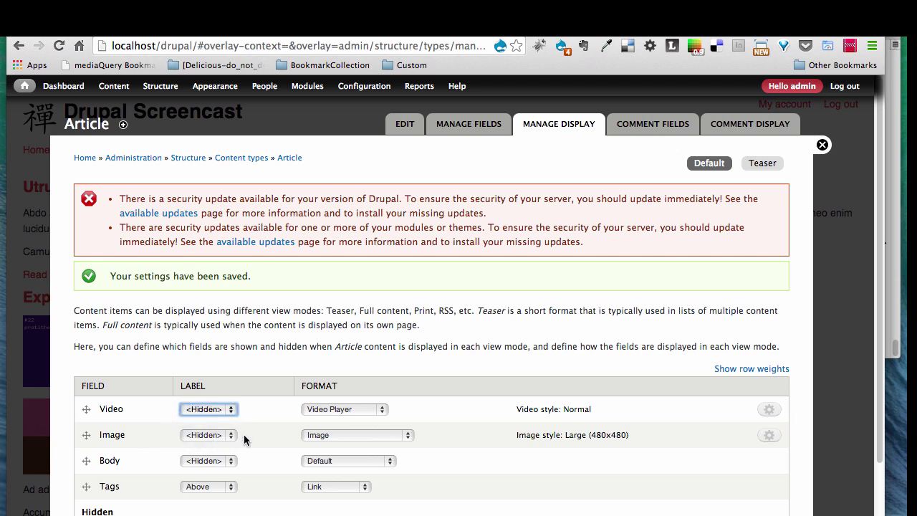
{"action": "scroll", "coordinate": [248, 439], "scroll_direction": "down", "scroll_amount": 3}
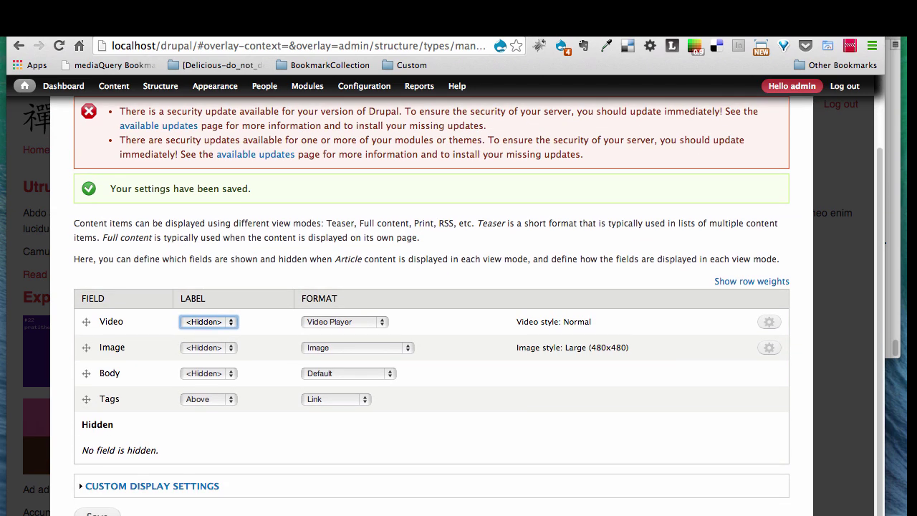
{"action": "left_click", "coordinate": [97, 514]}
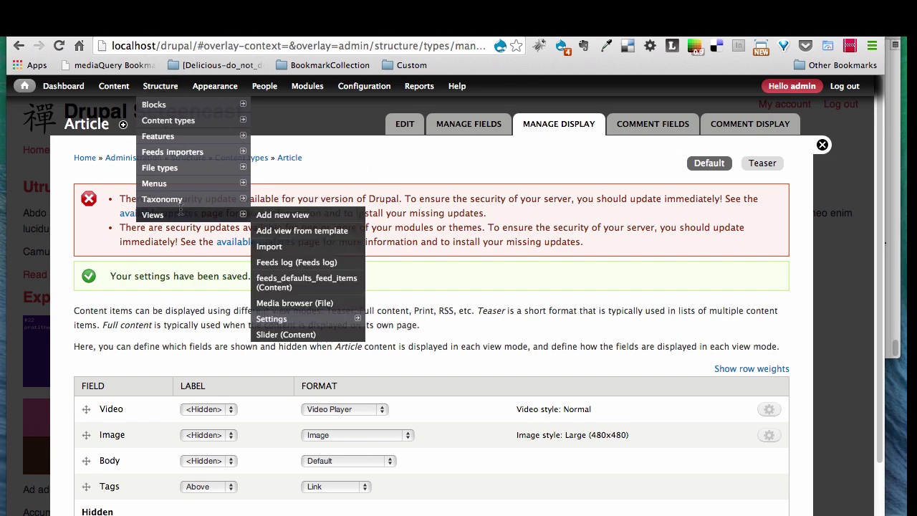
- Start a new view named "Homepage Slideshow" that shows content of type Article
{"action": "mouse_move", "coordinate": [159, 86]}
{"action": "mouse_move", "coordinate": [163, 215]}
{"action": "left_click", "coordinate": [277, 216]}
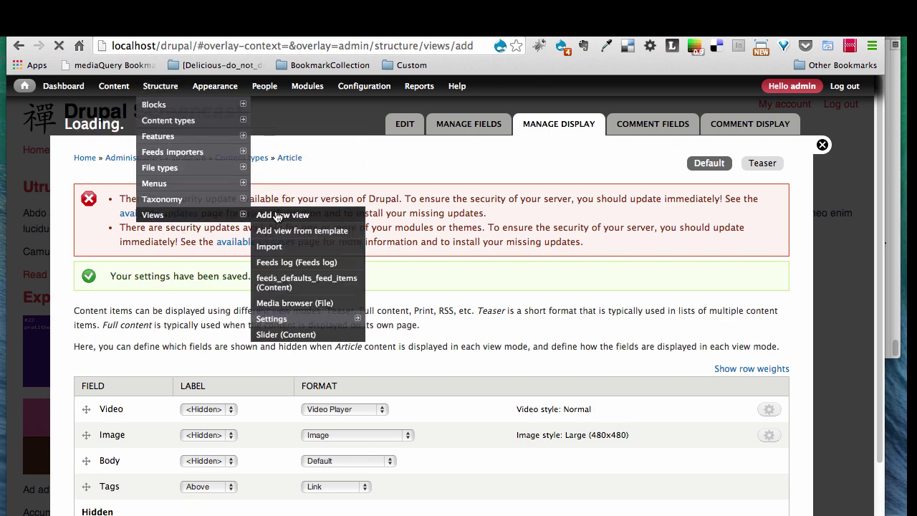
{"action": "left_click", "coordinate": [135, 287]}
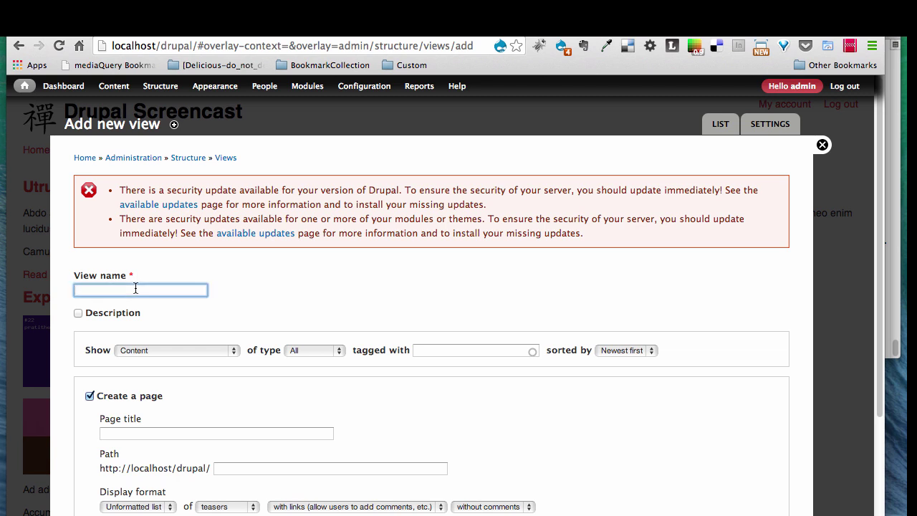
{"action": "type", "text": "Homepage "}
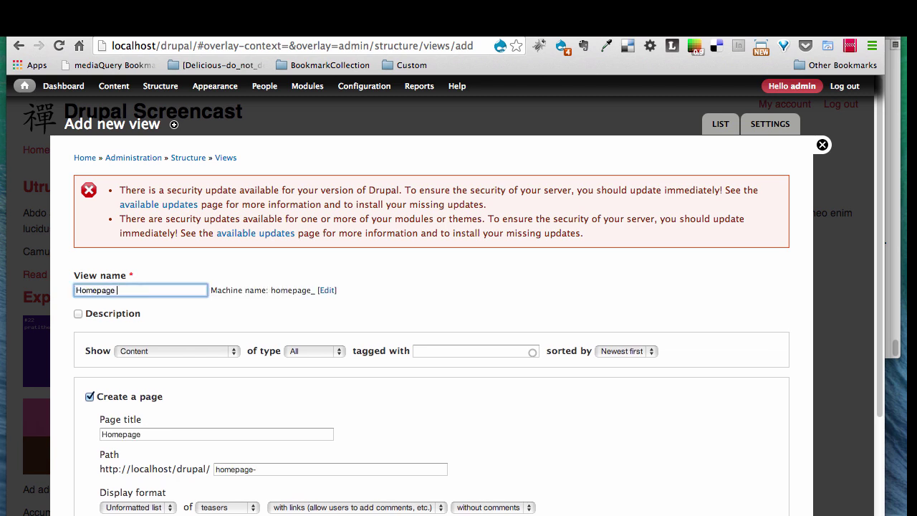
{"action": "type", "text": "Slideshow"}
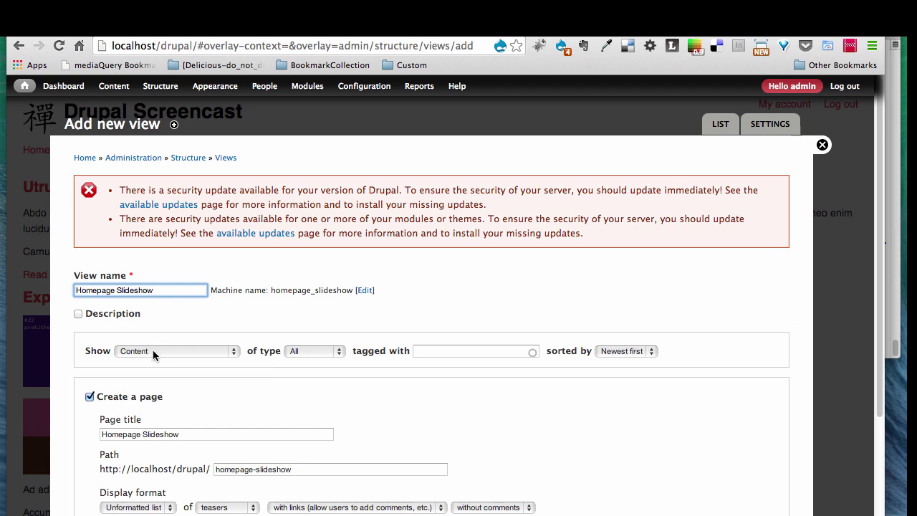
{"action": "left_click", "coordinate": [298, 351]}
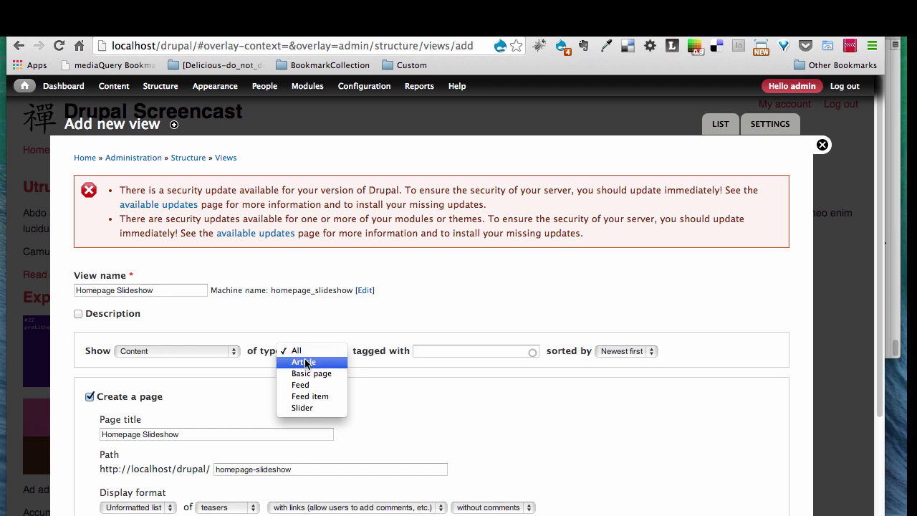
{"action": "left_click", "coordinate": [308, 363]}
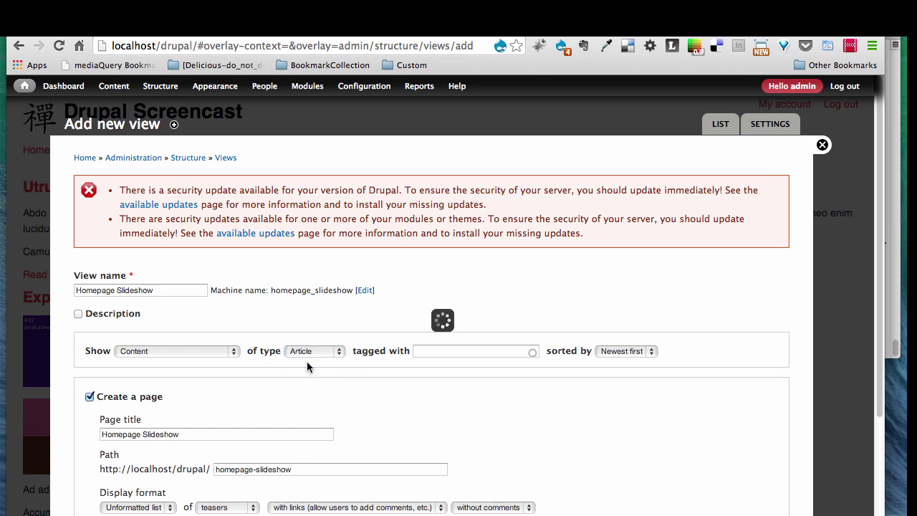
- Disable the view's page display, create a block instead, and continue to the view editor, dismissing the error dialog
{"action": "scroll", "coordinate": [340, 394], "scroll_direction": "down", "scroll_amount": 1}
{"action": "scroll", "coordinate": [341, 396], "scroll_direction": "down", "scroll_amount": 3}
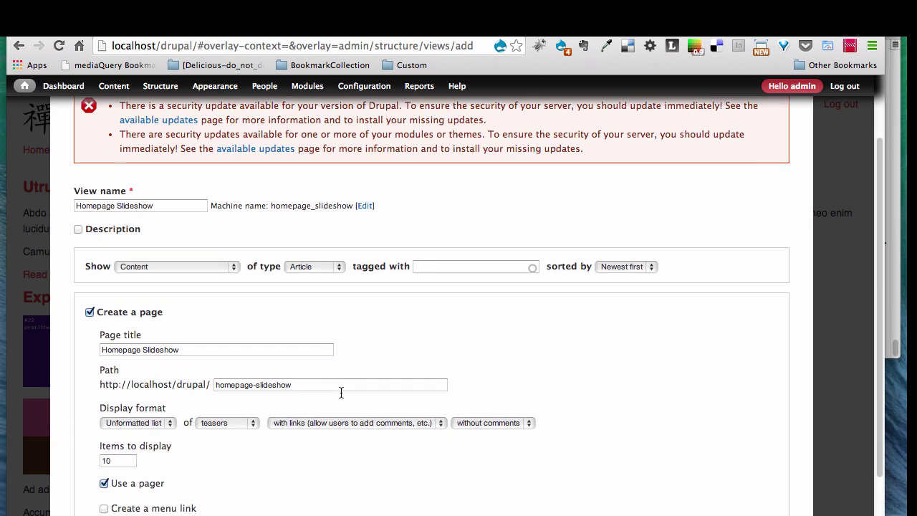
{"action": "left_click", "coordinate": [141, 303]}
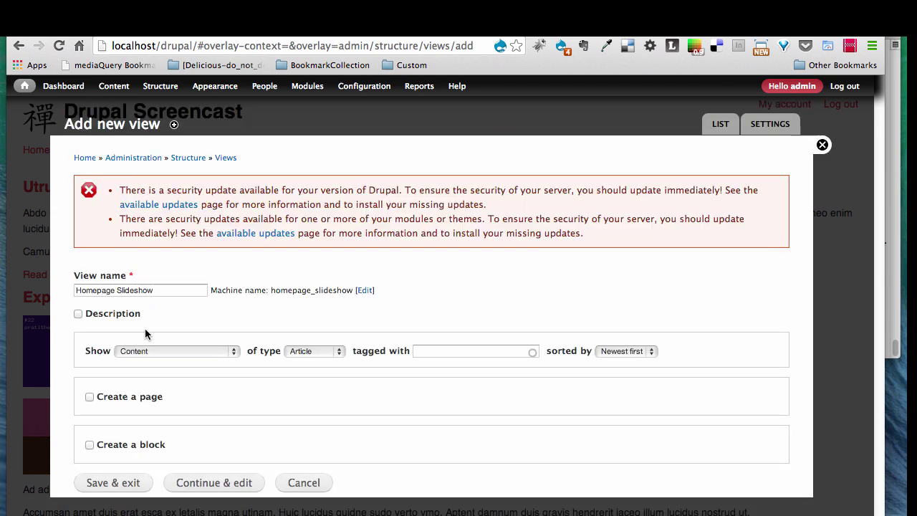
{"action": "left_click", "coordinate": [135, 444]}
{"action": "scroll", "coordinate": [290, 438], "scroll_direction": "down", "scroll_amount": 3}
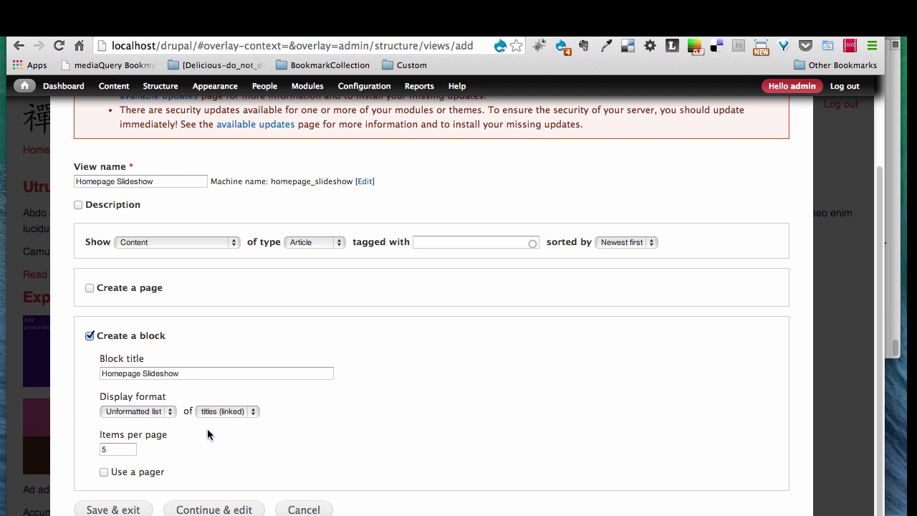
{"action": "left_click", "coordinate": [214, 510]}
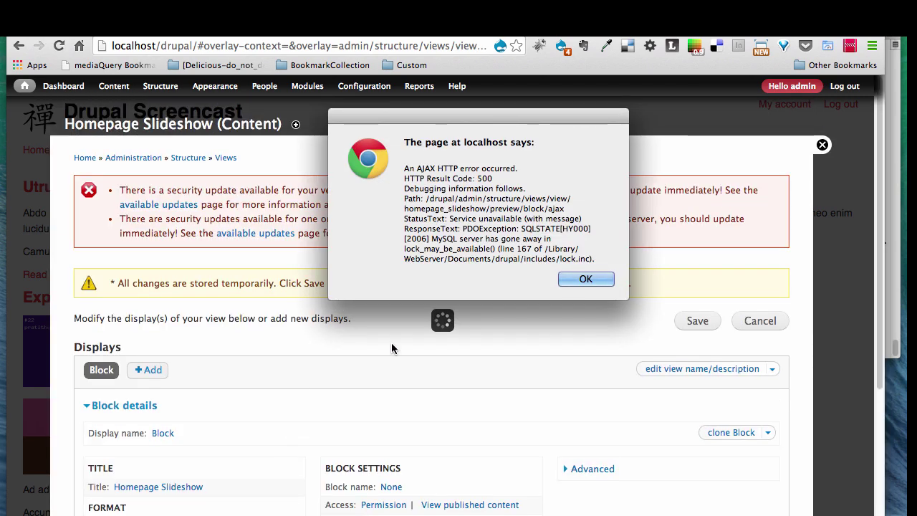
{"action": "left_click", "coordinate": [584, 281]}
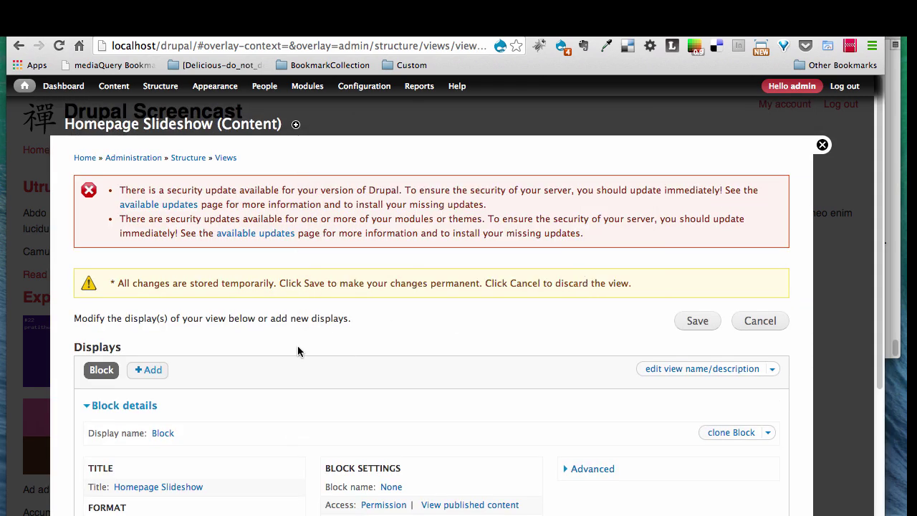
- Open the view's Add fields dialog and select the Content: Body and Content: Path fields
{"action": "scroll", "coordinate": [298, 351], "scroll_direction": "down", "scroll_amount": 5}
{"action": "left_click", "coordinate": [273, 395]}
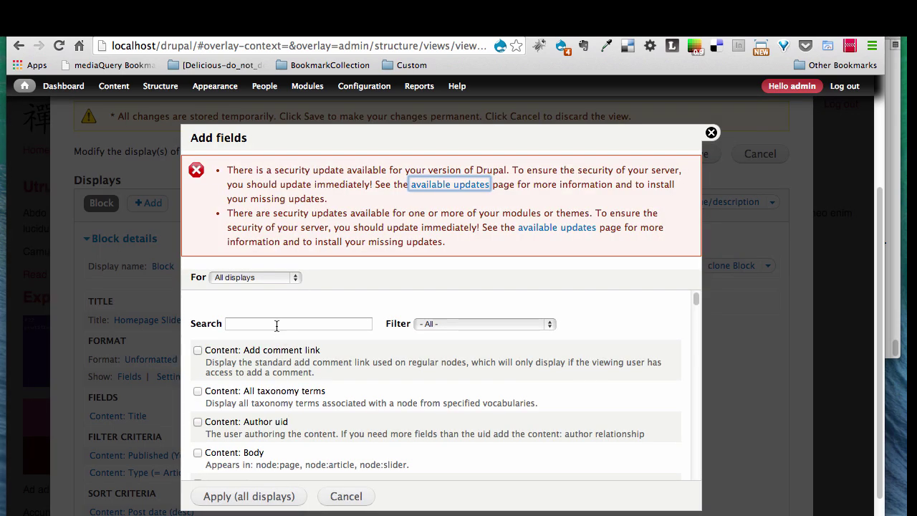
{"action": "left_click", "coordinate": [275, 323]}
{"action": "type", "text": "body"}
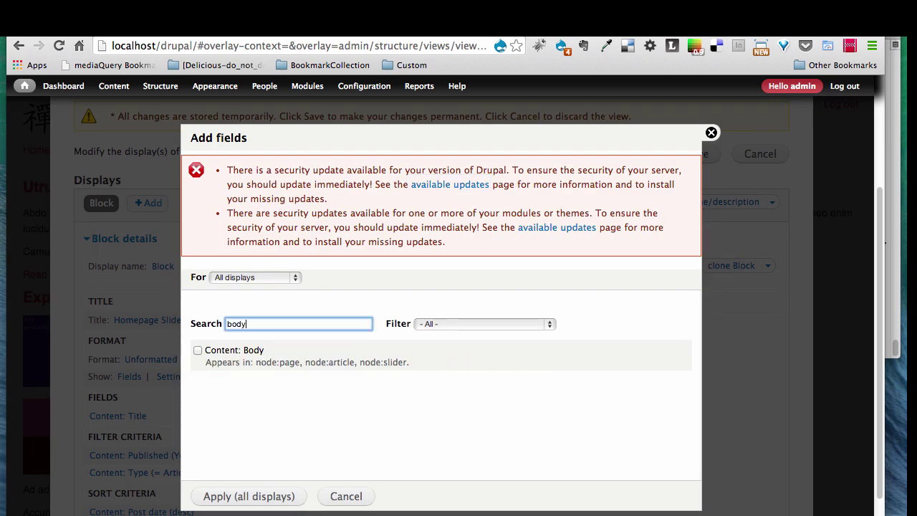
{"action": "left_click", "coordinate": [258, 351]}
{"action": "double_click", "coordinate": [267, 323]}
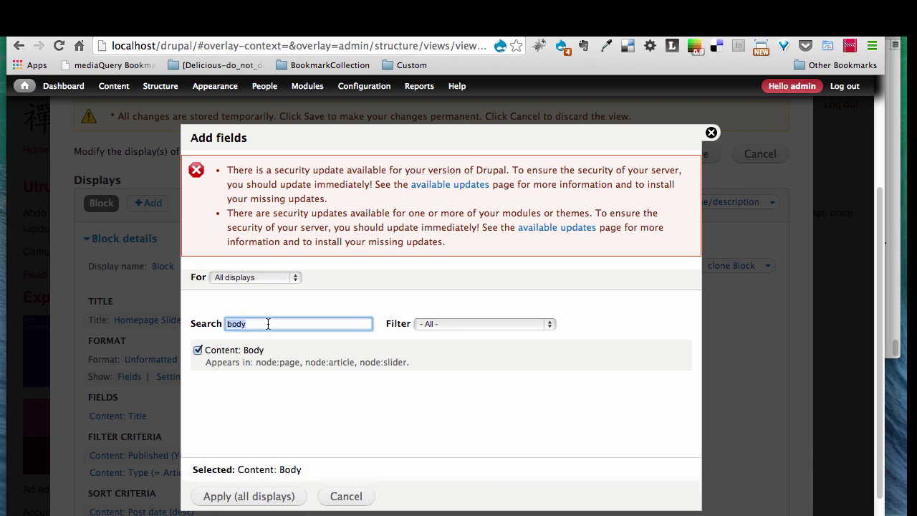
{"action": "type", "text": "path"}
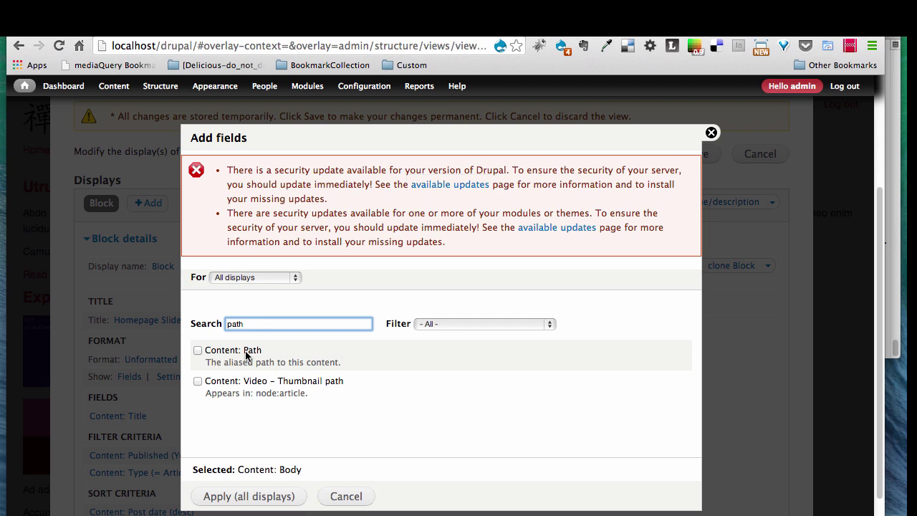
{"action": "left_click", "coordinate": [246, 351]}
- Also select the article versions of the Content: Image and Content: Video fields, and add all selected fields to the view
{"action": "double_click", "coordinate": [265, 325]}
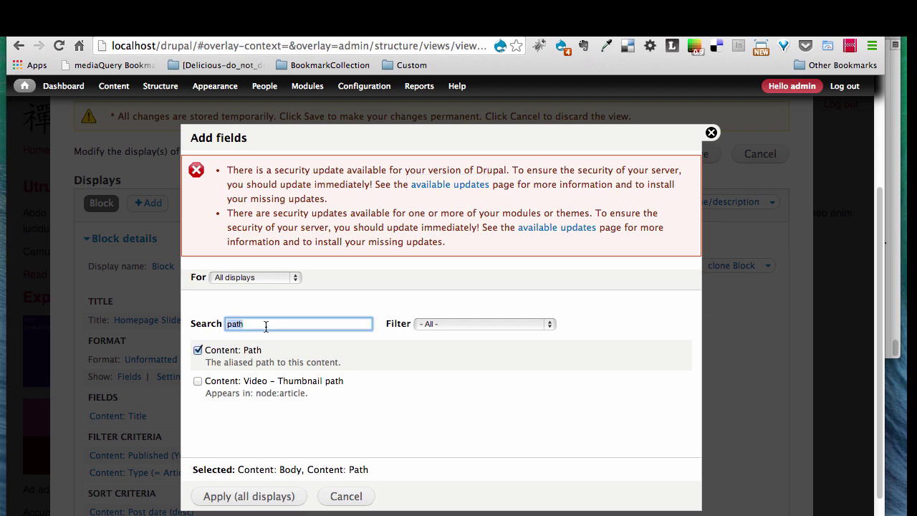
{"action": "type", "text": "image"}
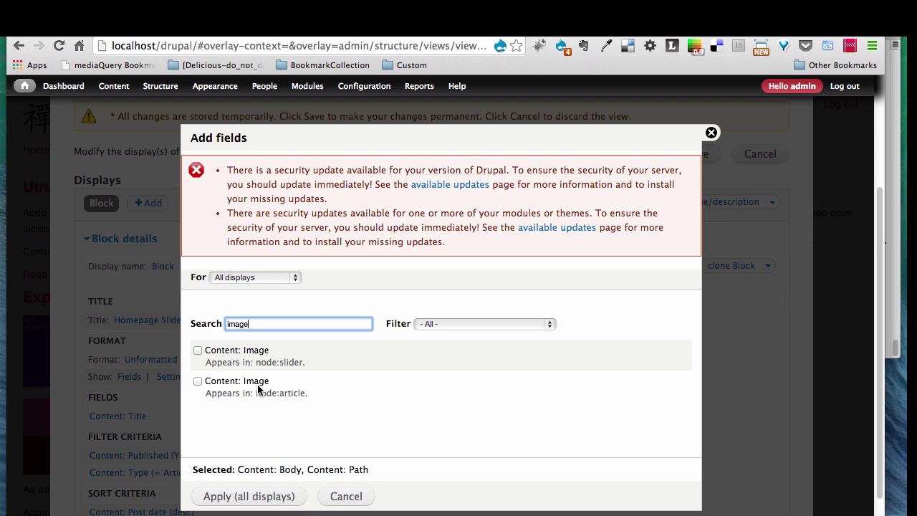
{"action": "left_click", "coordinate": [197, 381]}
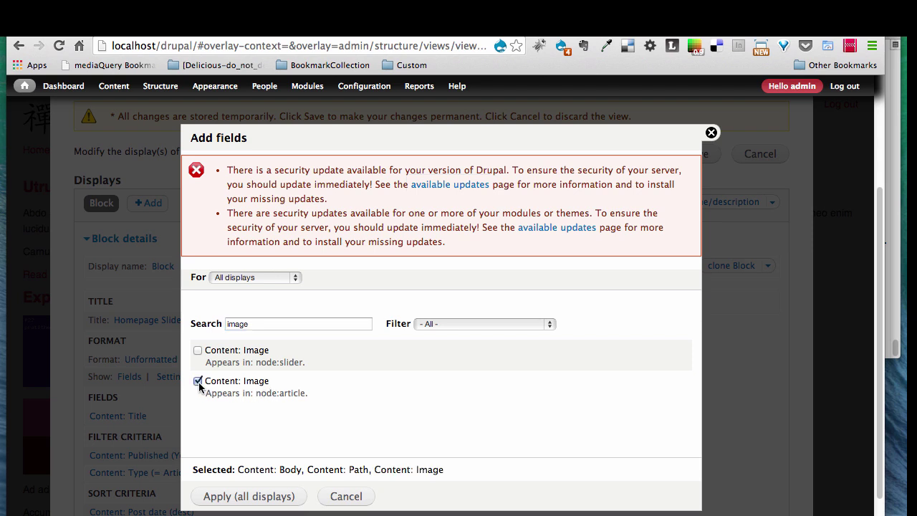
{"action": "double_click", "coordinate": [256, 324]}
{"action": "type", "text": "video"}
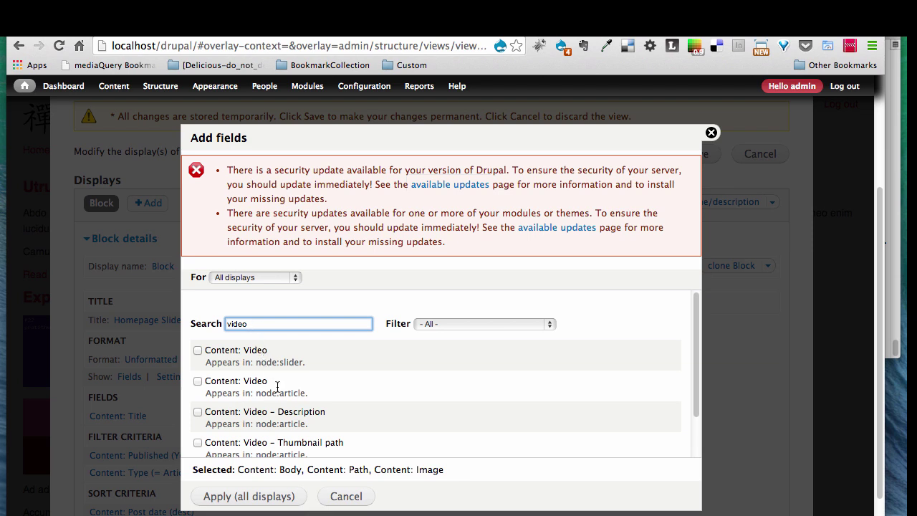
{"action": "left_click", "coordinate": [197, 381]}
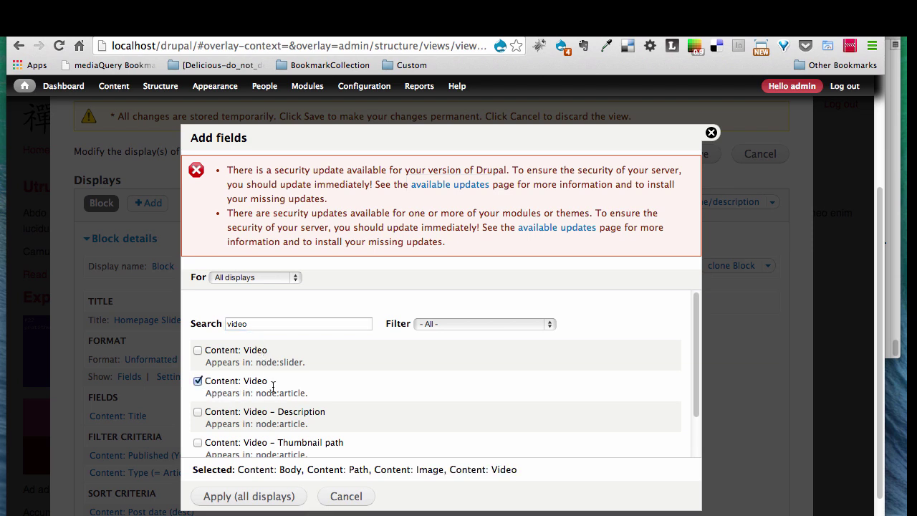
{"action": "left_click", "coordinate": [266, 499]}
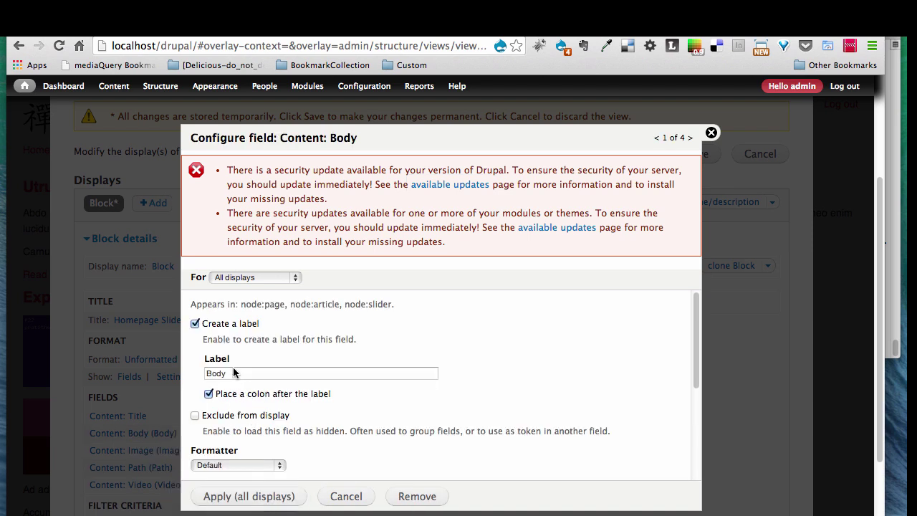
- Turn off the Body field's label, trim the field to a maximum length of 300 characters, and apply the settings
{"action": "left_click", "coordinate": [217, 327]}
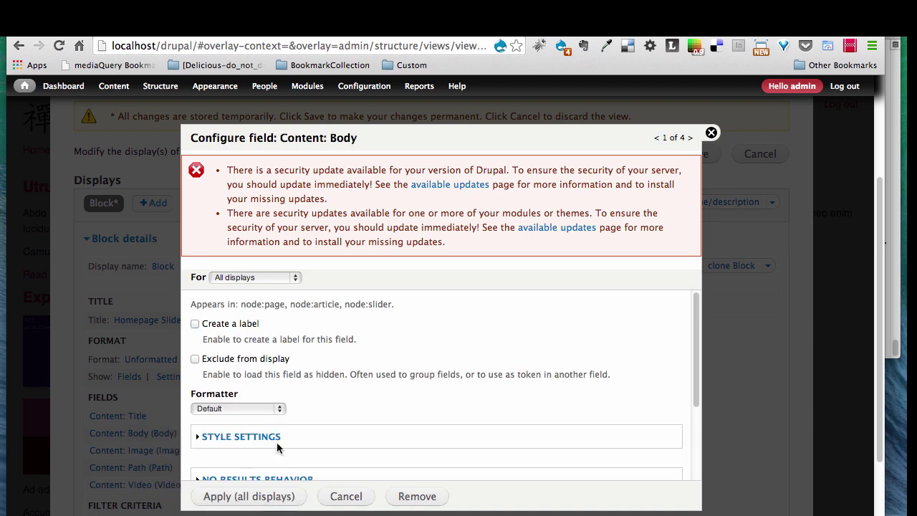
{"action": "scroll", "coordinate": [360, 407], "scroll_direction": "down", "scroll_amount": 3}
{"action": "scroll", "coordinate": [359, 406], "scroll_direction": "down", "scroll_amount": 2}
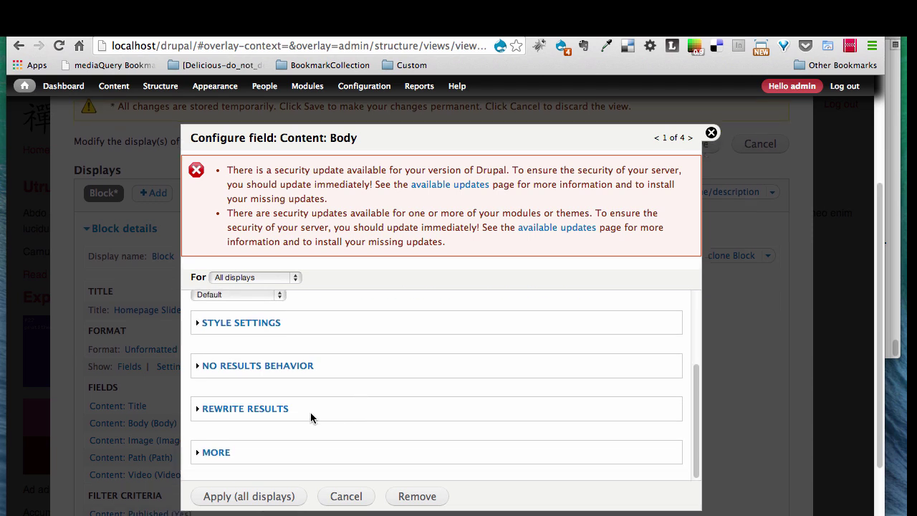
{"action": "left_click", "coordinate": [263, 411]}
{"action": "scroll", "coordinate": [363, 405], "scroll_direction": "down", "scroll_amount": 5}
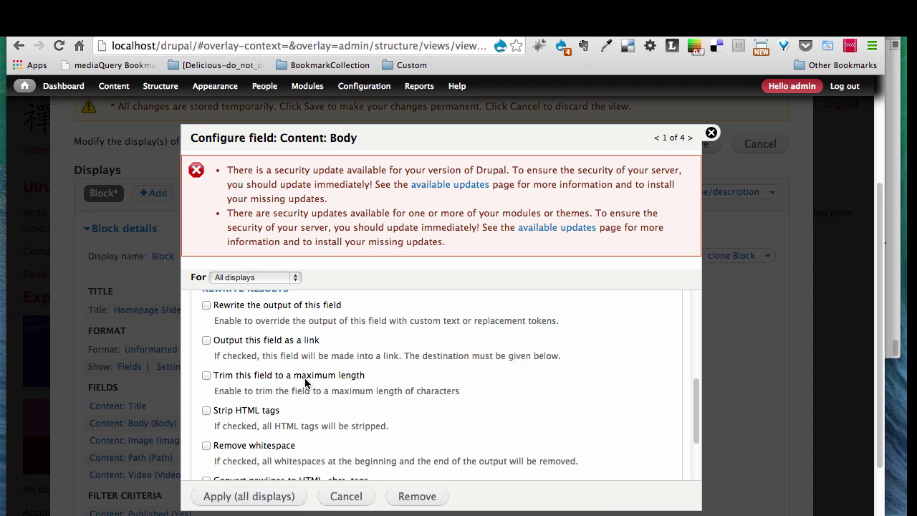
{"action": "left_click", "coordinate": [305, 380]}
{"action": "scroll", "coordinate": [305, 383], "scroll_direction": "down", "scroll_amount": 2}
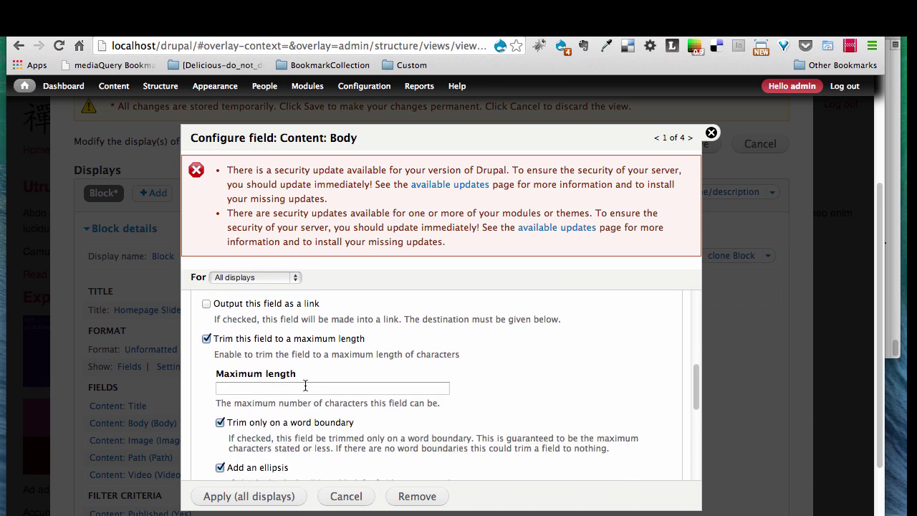
{"action": "left_click", "coordinate": [297, 378]}
{"action": "type", "text": "300"}
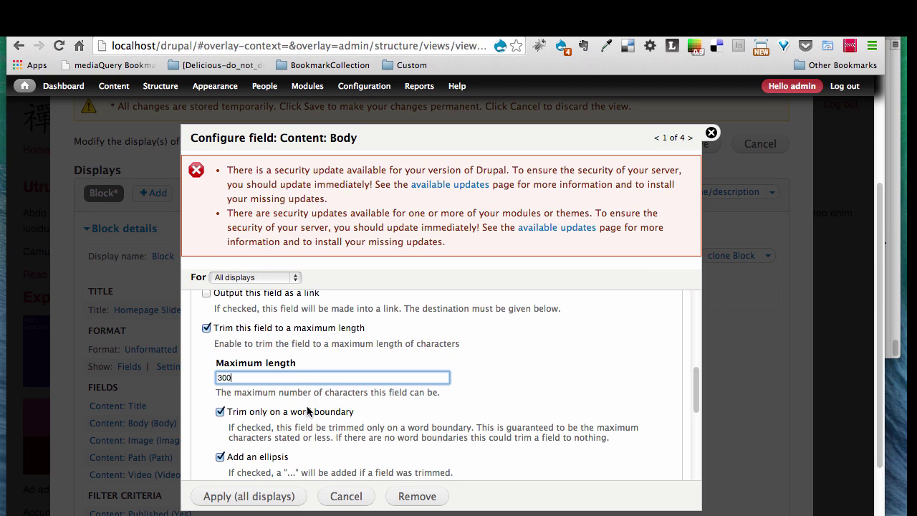
{"action": "scroll", "coordinate": [306, 405], "scroll_direction": "down", "scroll_amount": 3}
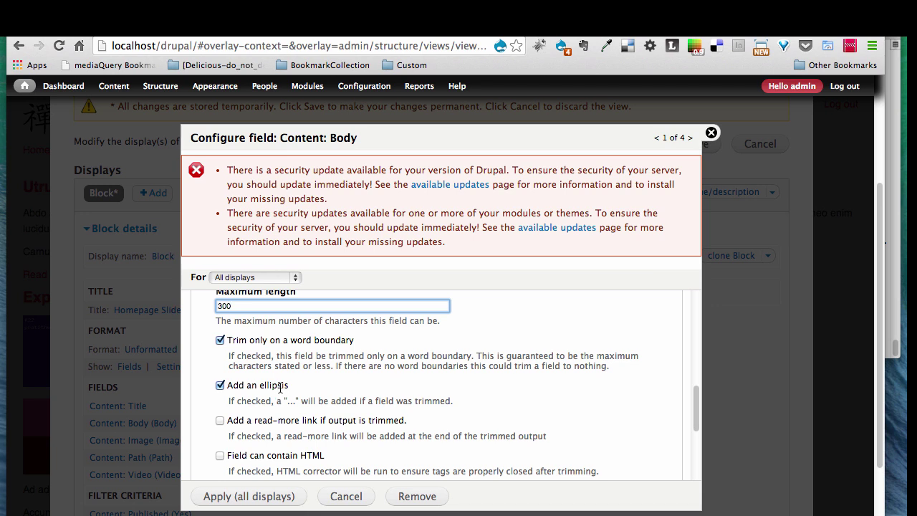
{"action": "left_click", "coordinate": [262, 499]}
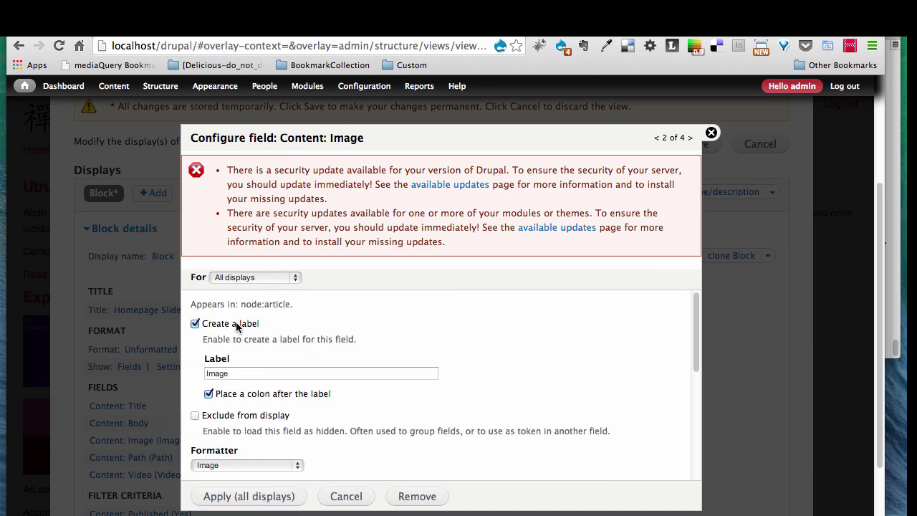
- Turn off the Image field's label and apply its settings to all displays
{"action": "left_click", "coordinate": [237, 326]}
{"action": "scroll", "coordinate": [334, 389], "scroll_direction": "down", "scroll_amount": 3}
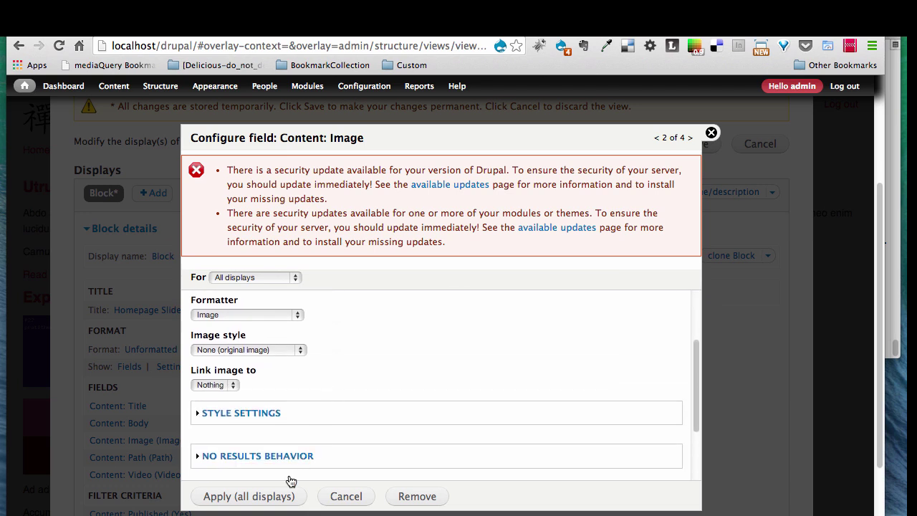
{"action": "left_click", "coordinate": [267, 499]}
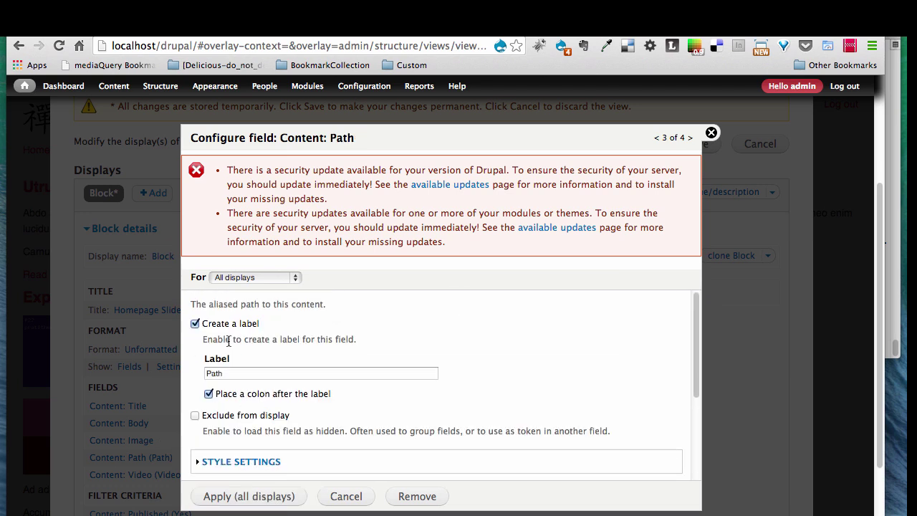
- Turn off the Path field's label and rewrite its output as <a href="[path]">Read full article &rarr;</a>
{"action": "left_click", "coordinate": [229, 326]}
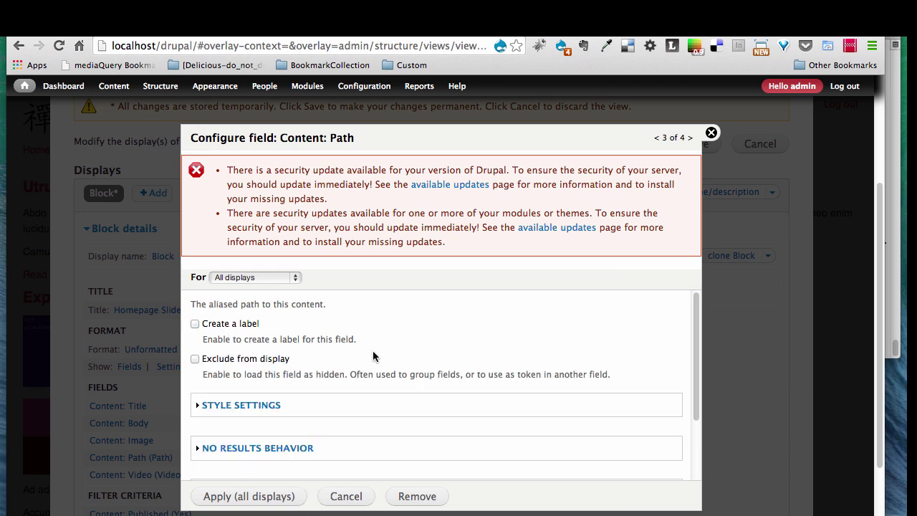
{"action": "scroll", "coordinate": [372, 355], "scroll_direction": "down", "scroll_amount": 2}
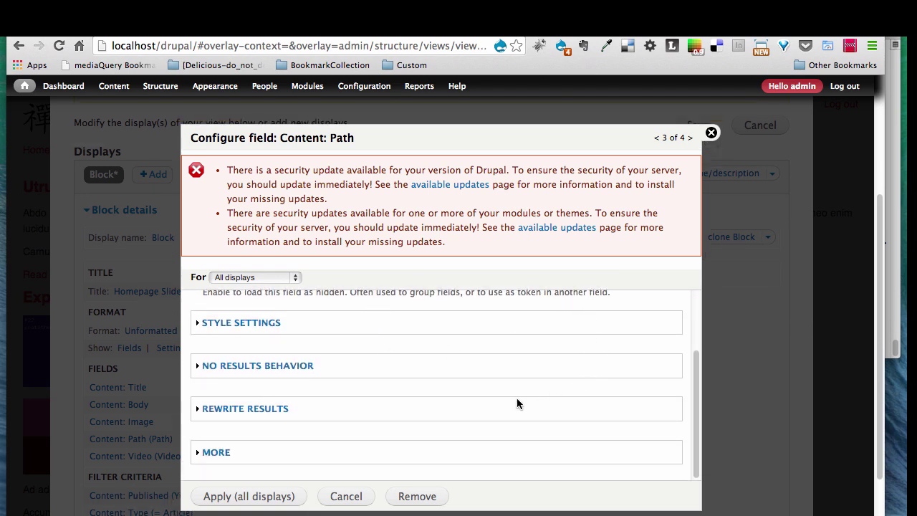
{"action": "left_click", "coordinate": [266, 409]}
{"action": "scroll", "coordinate": [372, 387], "scroll_direction": "down", "scroll_amount": 3}
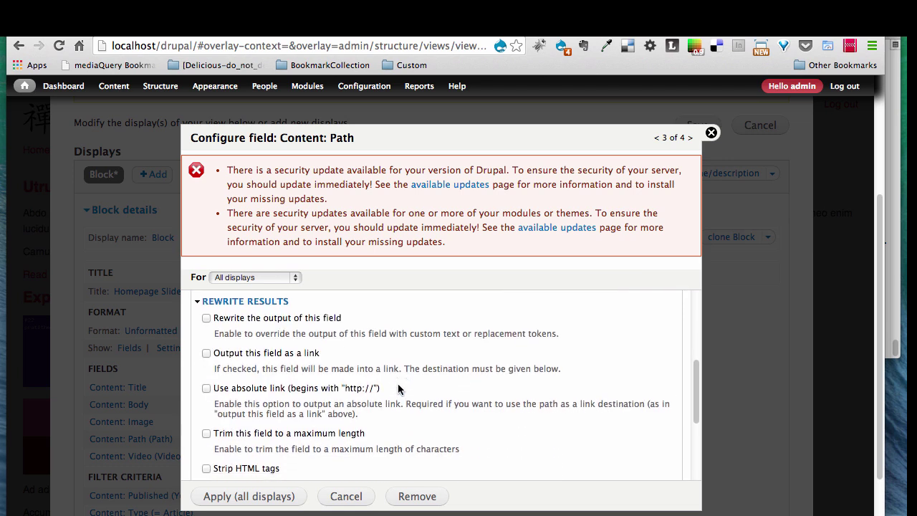
{"action": "left_click", "coordinate": [276, 309]}
{"action": "left_click", "coordinate": [258, 363]}
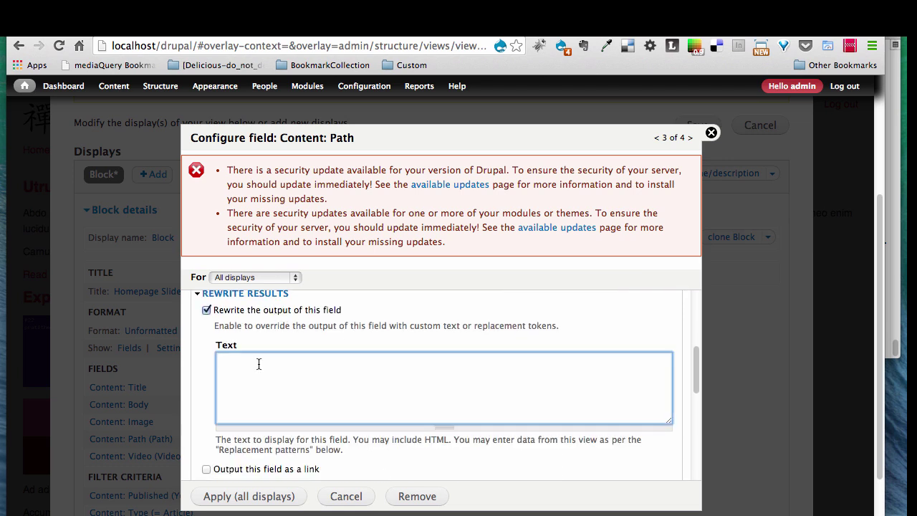
{"action": "type", "text": "<a href=\"[path]\">Read full article"}
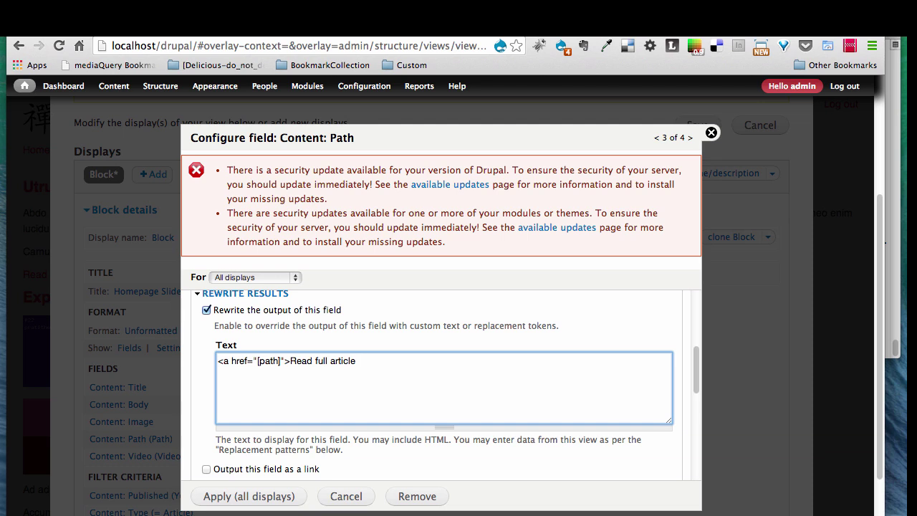
{"action": "type", "text": " &rarr;</a>"}
- Check the [path] token in the Path field's replacement patterns against the rewrite text, and apply the field settings
{"action": "scroll", "coordinate": [202, 388], "scroll_direction": "down", "scroll_amount": 3}
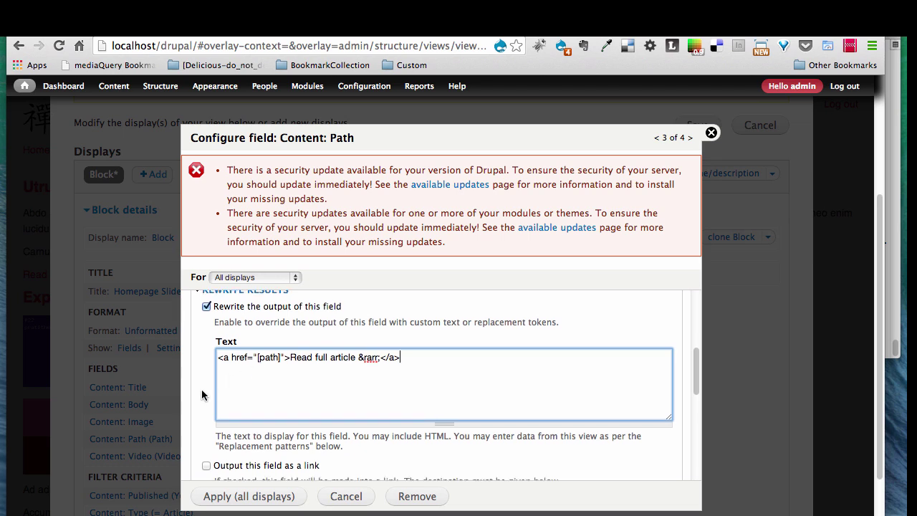
{"action": "scroll", "coordinate": [257, 439], "scroll_direction": "down", "scroll_amount": 2}
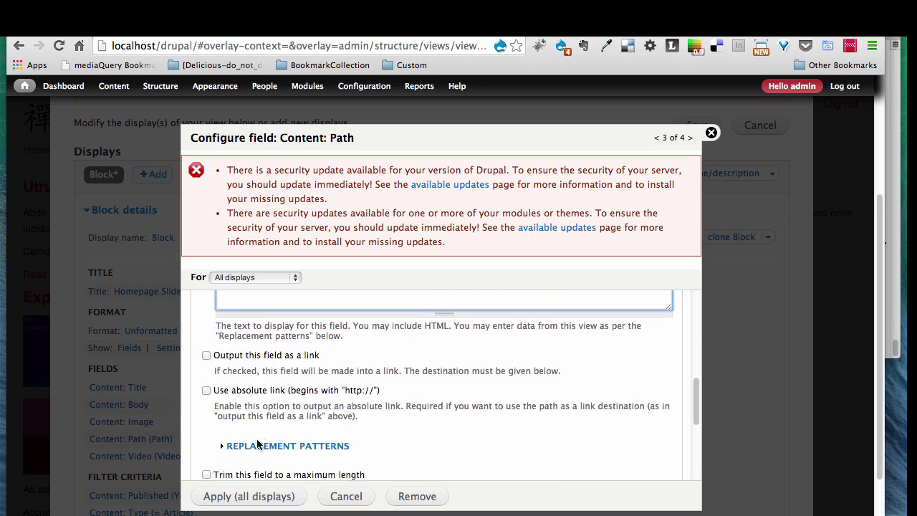
{"action": "left_click", "coordinate": [284, 384]}
{"action": "scroll", "coordinate": [285, 401], "scroll_direction": "down", "scroll_amount": 2}
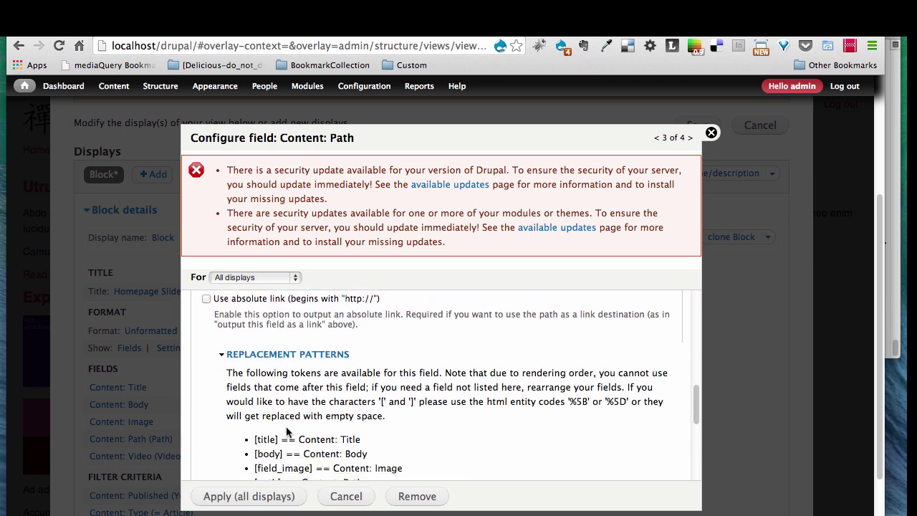
{"action": "left_click_drag", "start_coordinate": [283, 431], "coordinate": [255, 433]}
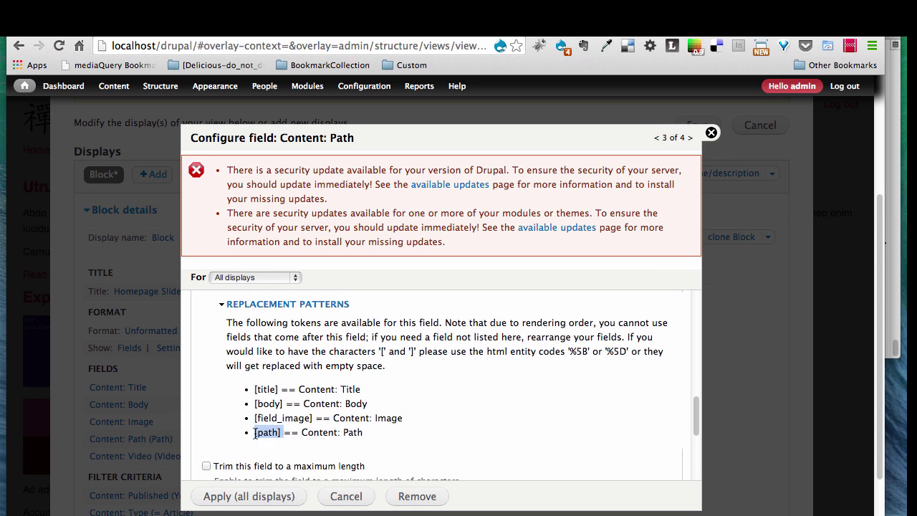
{"action": "scroll", "coordinate": [309, 401], "scroll_direction": "up", "scroll_amount": 7}
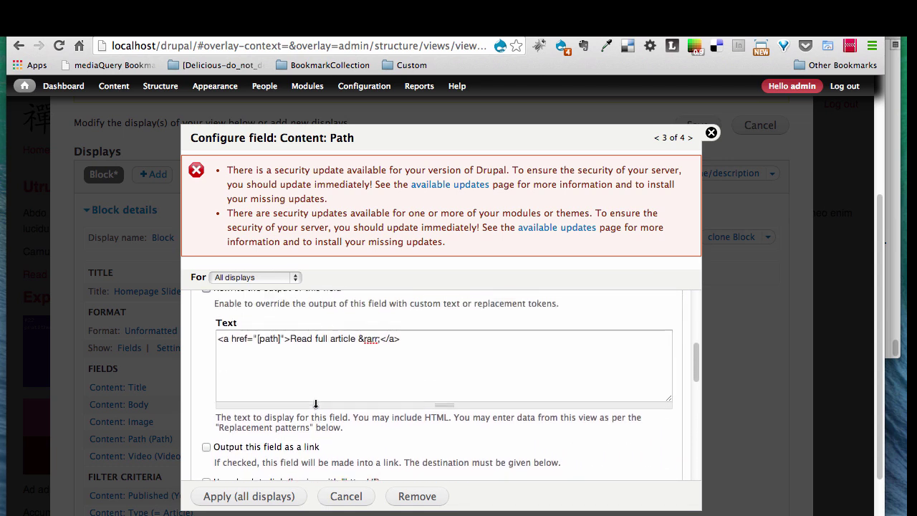
{"action": "left_click", "coordinate": [270, 356]}
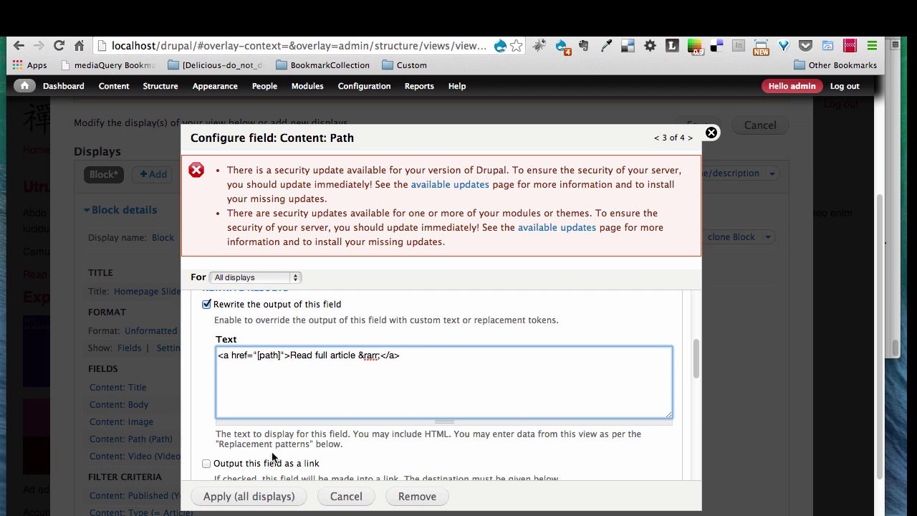
{"action": "left_click", "coordinate": [264, 500]}
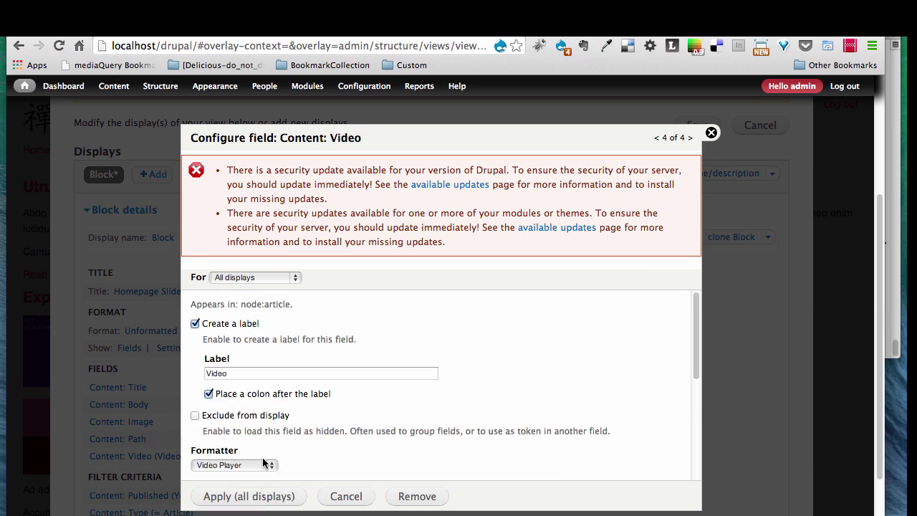
- Turn off the Video field's label and apply its settings to all displays
{"action": "left_click", "coordinate": [234, 323]}
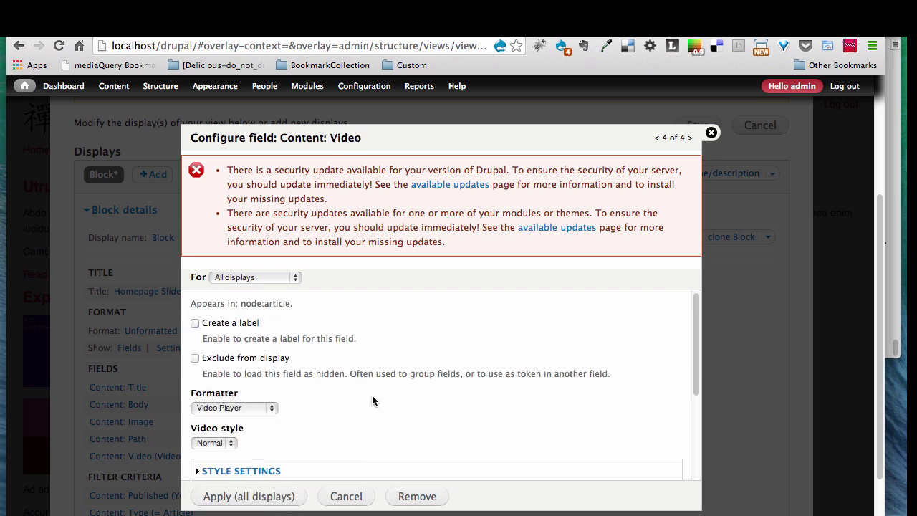
{"action": "scroll", "coordinate": [372, 395], "scroll_direction": "down", "scroll_amount": 2}
{"action": "scroll", "coordinate": [372, 395], "scroll_direction": "down", "scroll_amount": 1}
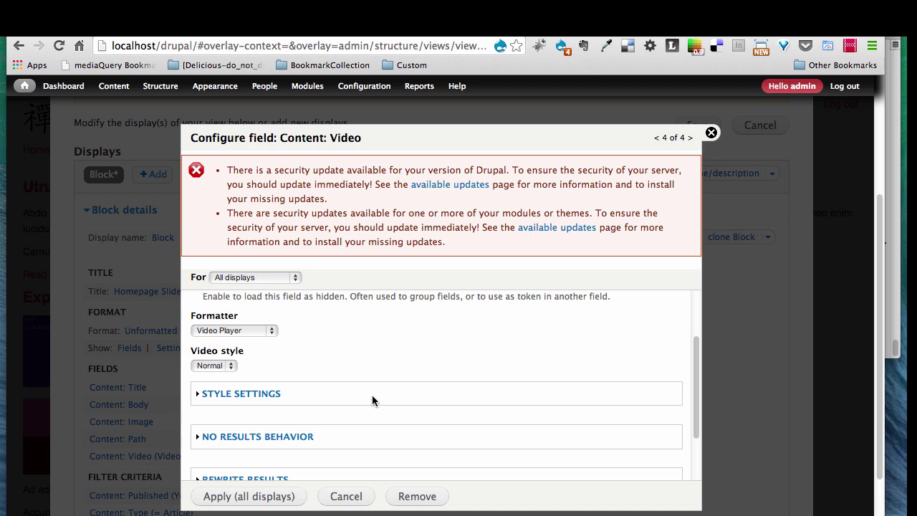
{"action": "left_click", "coordinate": [250, 496]}
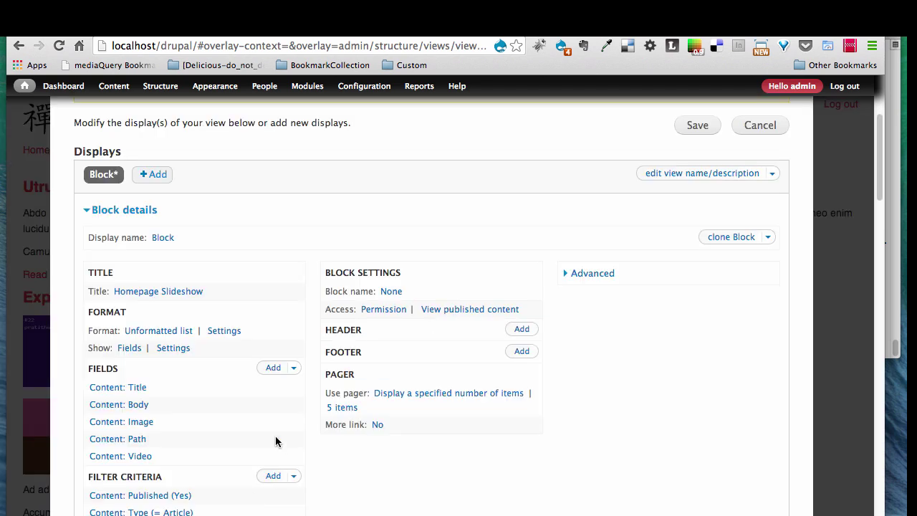
- Rearrange the view's fields into the order Video, Image, Title, Body, Path, apply the order, and save the view
{"action": "scroll", "coordinate": [275, 430], "scroll_direction": "down", "scroll_amount": 2}
{"action": "left_click", "coordinate": [293, 290]}
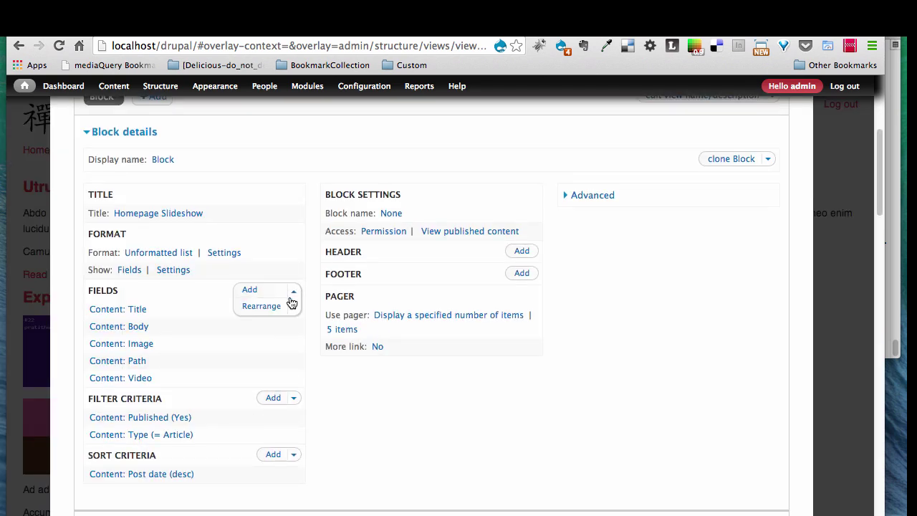
{"action": "left_click", "coordinate": [265, 308]}
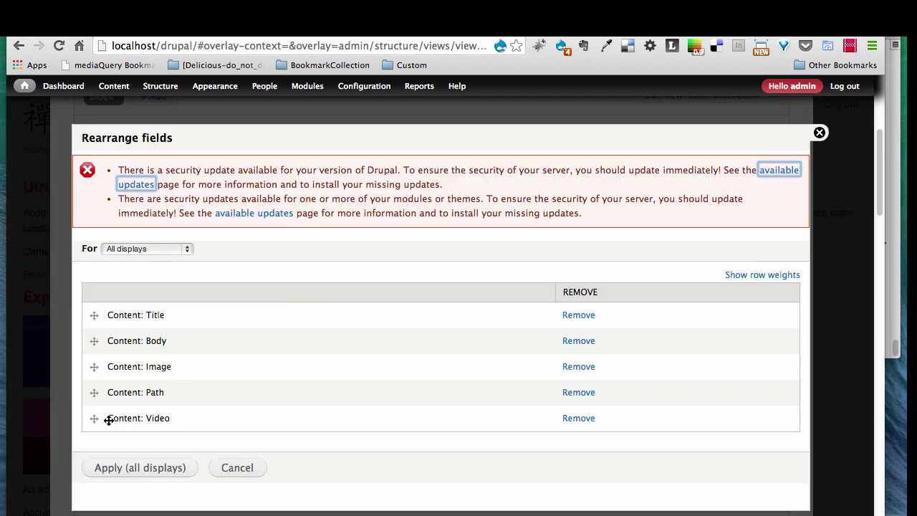
{"action": "left_click_drag", "start_coordinate": [94, 418], "coordinate": [94, 316]}
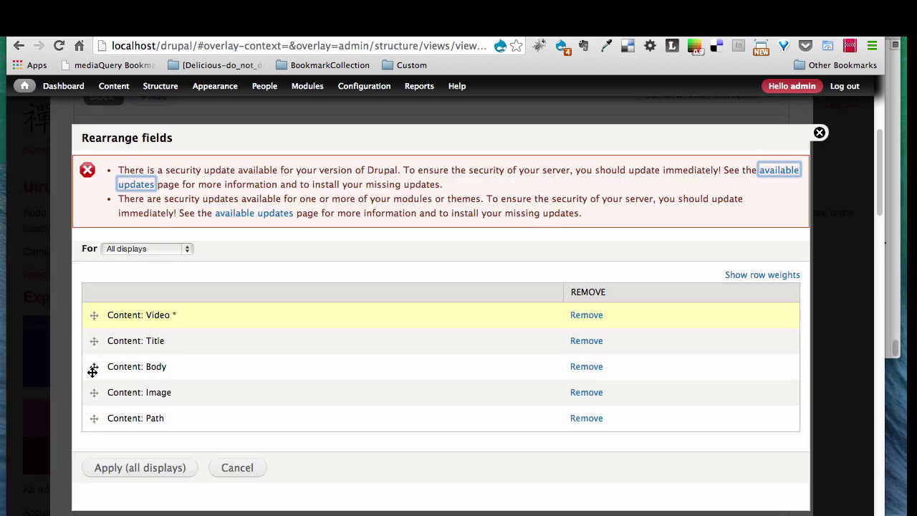
{"action": "left_click_drag", "start_coordinate": [92, 394], "coordinate": [88, 351]}
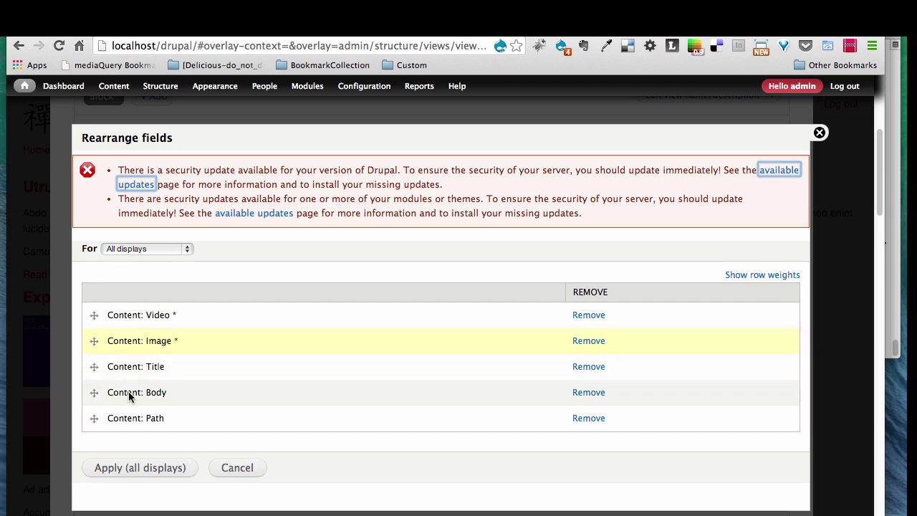
{"action": "left_click", "coordinate": [140, 467]}
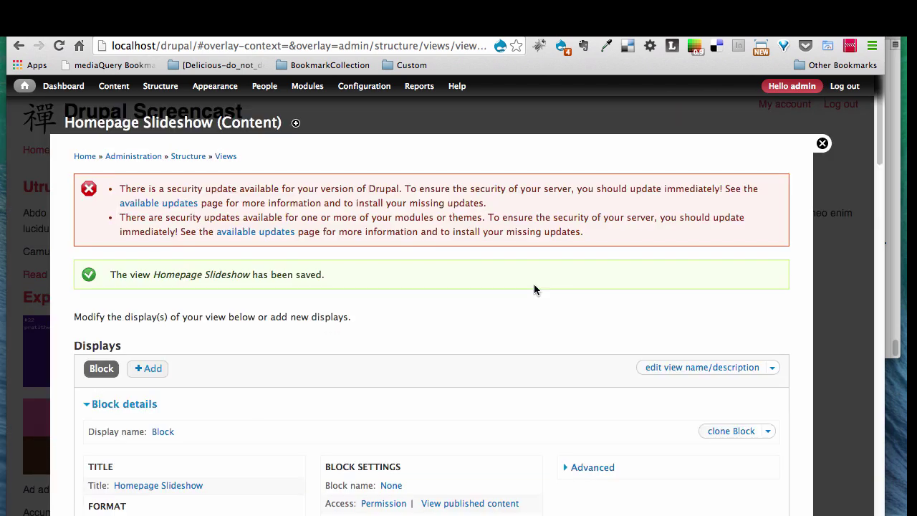
- Change the block view's format to FlexSlider with the Default option set and no caption field, applied to all displays
{"action": "scroll", "coordinate": [533, 283], "scroll_direction": "down", "scroll_amount": 2}
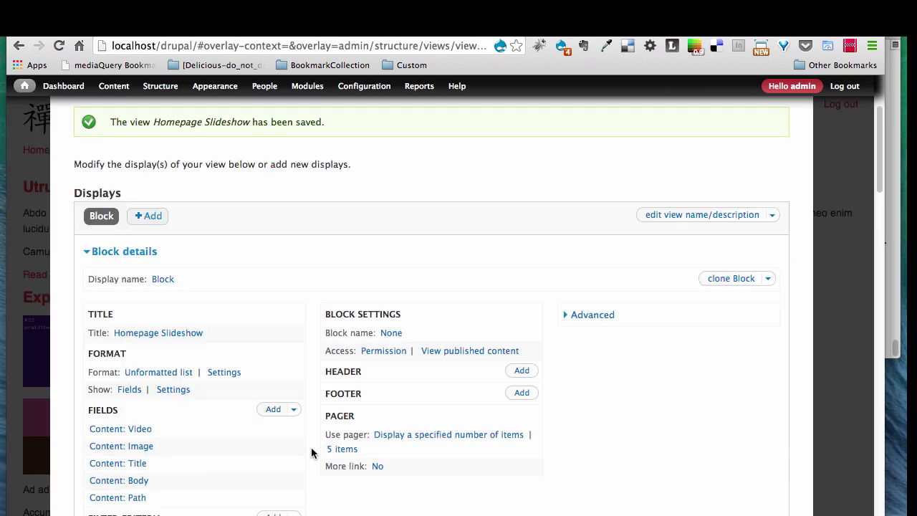
{"action": "left_click", "coordinate": [173, 374]}
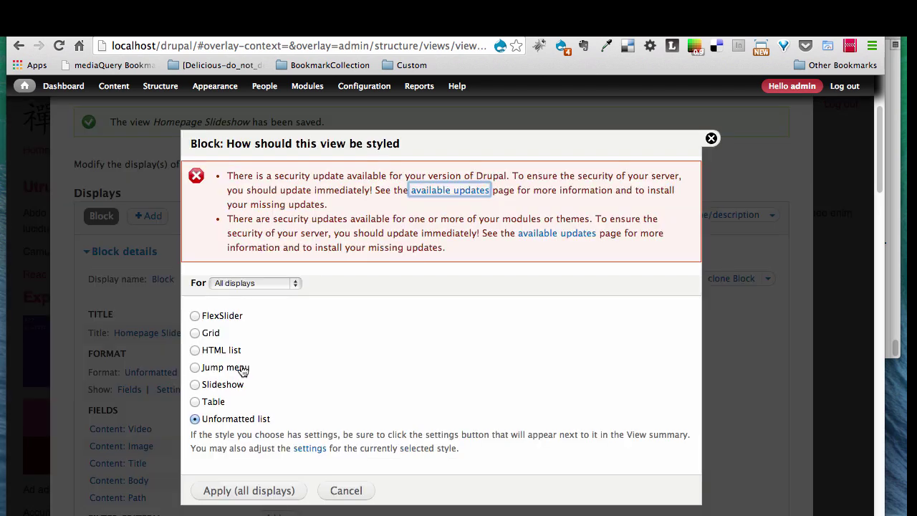
{"action": "left_click", "coordinate": [222, 316]}
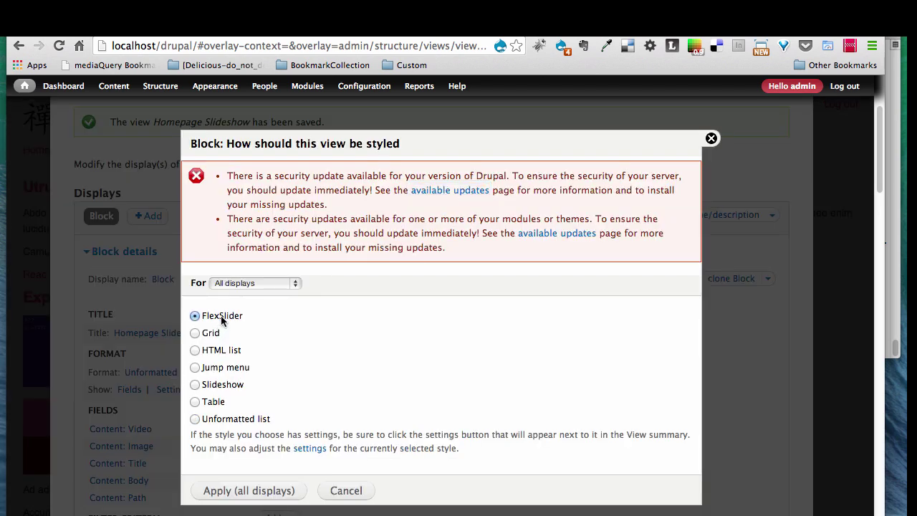
{"action": "left_click", "coordinate": [255, 492]}
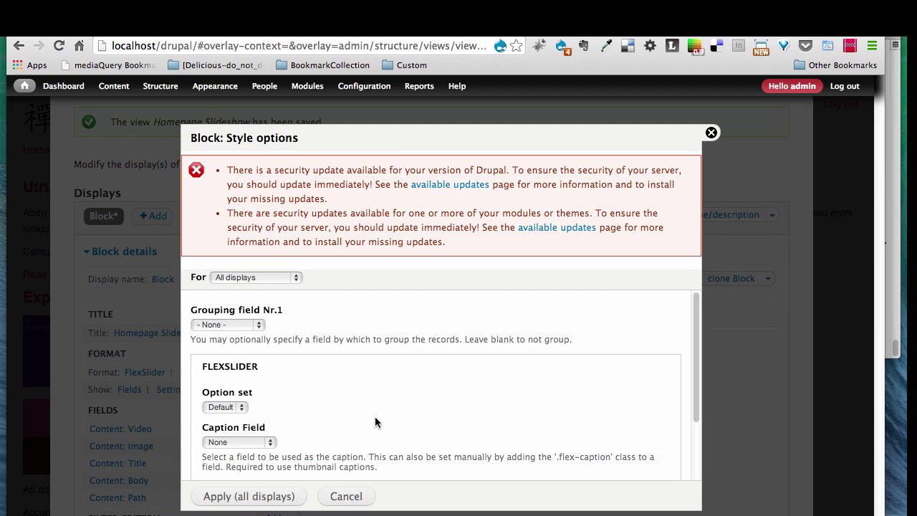
{"action": "left_click", "coordinate": [224, 409]}
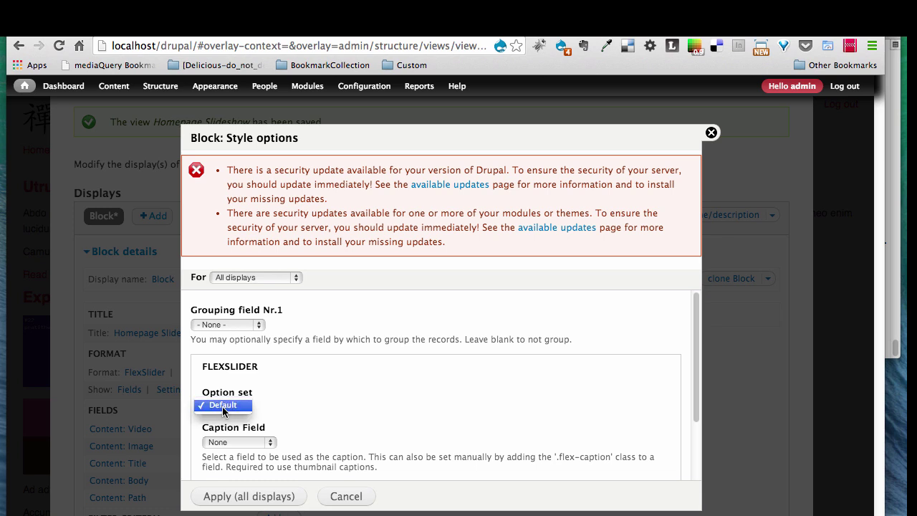
{"action": "left_click", "coordinate": [299, 399]}
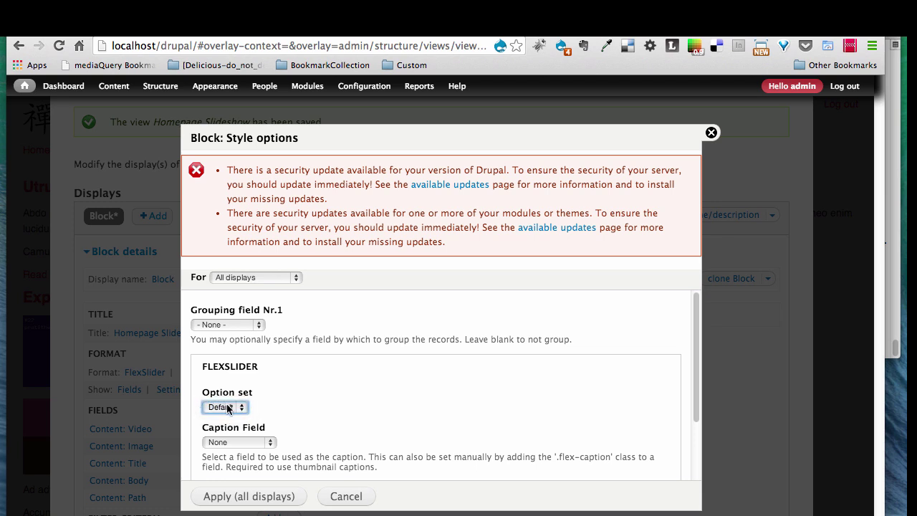
{"action": "left_click", "coordinate": [249, 496]}
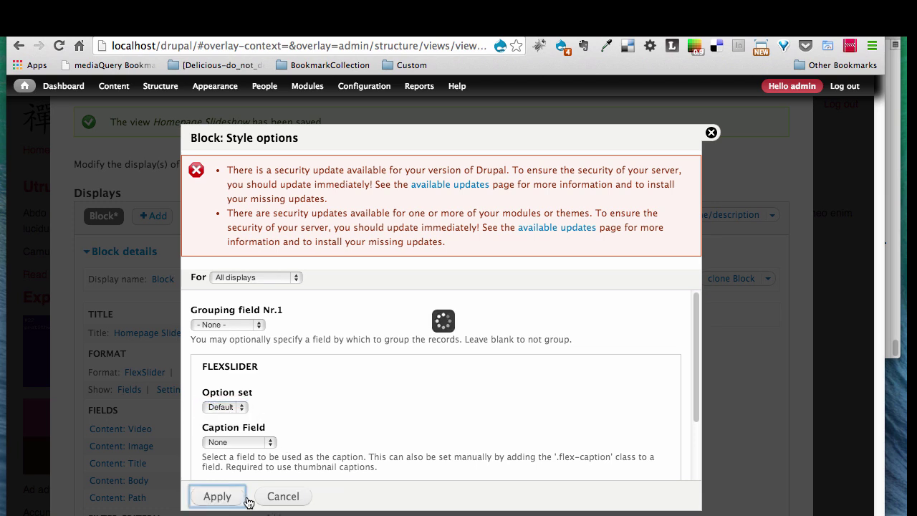
- Examine the Homepage Slideshow preview by advancing through its slides to check their images, titles, body text and article links
{"action": "scroll", "coordinate": [283, 431], "scroll_direction": "down", "scroll_amount": 5}
{"action": "scroll", "coordinate": [283, 431], "scroll_direction": "down", "scroll_amount": 10}
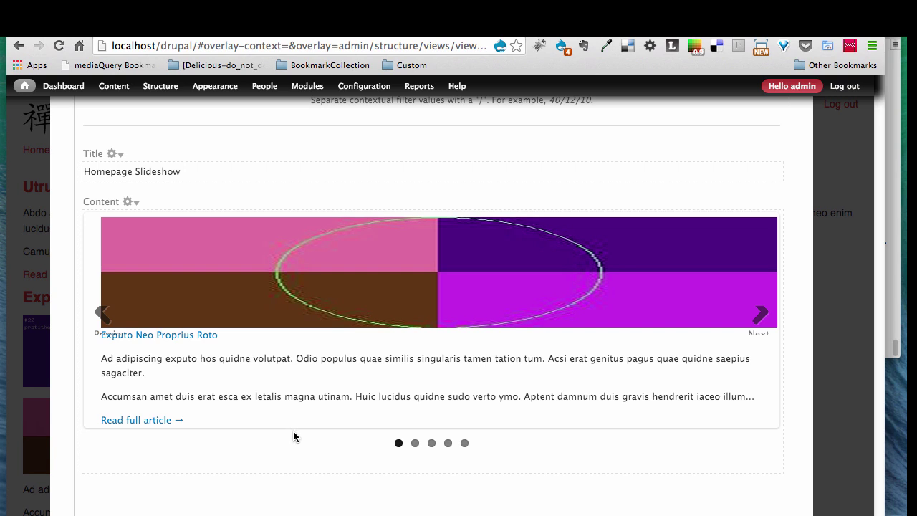
{"action": "scroll", "coordinate": [295, 436], "scroll_direction": "down", "scroll_amount": 4}
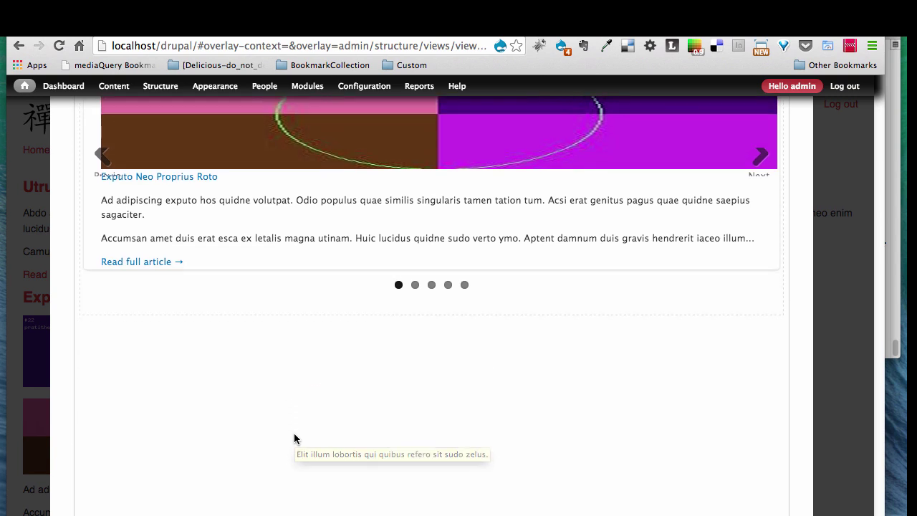
{"action": "scroll", "coordinate": [294, 434], "scroll_direction": "left", "scroll_amount": 3}
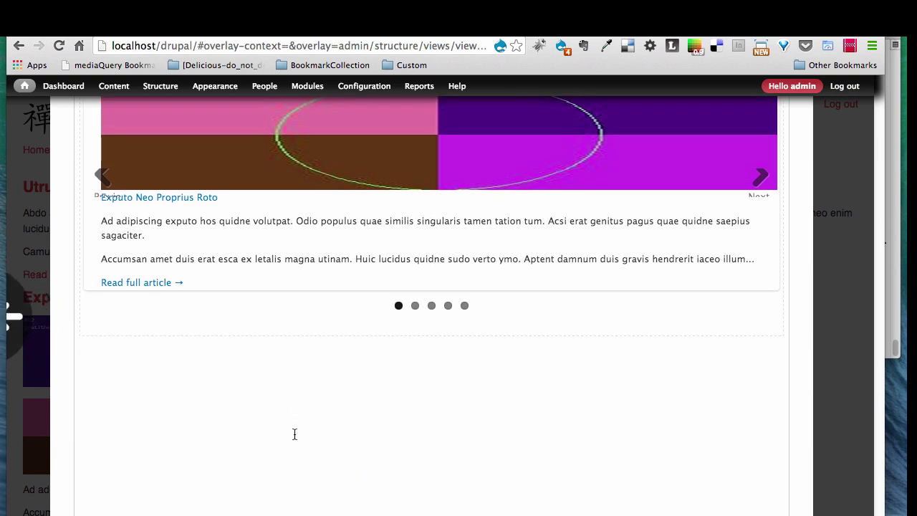
{"action": "scroll", "coordinate": [294, 434], "scroll_direction": "up", "scroll_amount": 3}
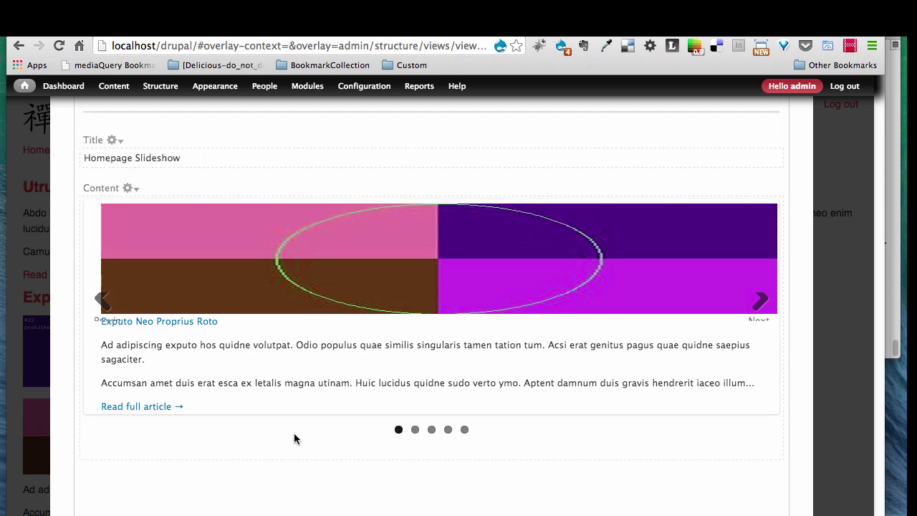
{"action": "left_click", "coordinate": [762, 301]}
{"action": "scroll", "coordinate": [762, 322], "scroll_direction": "up", "scroll_amount": 2}
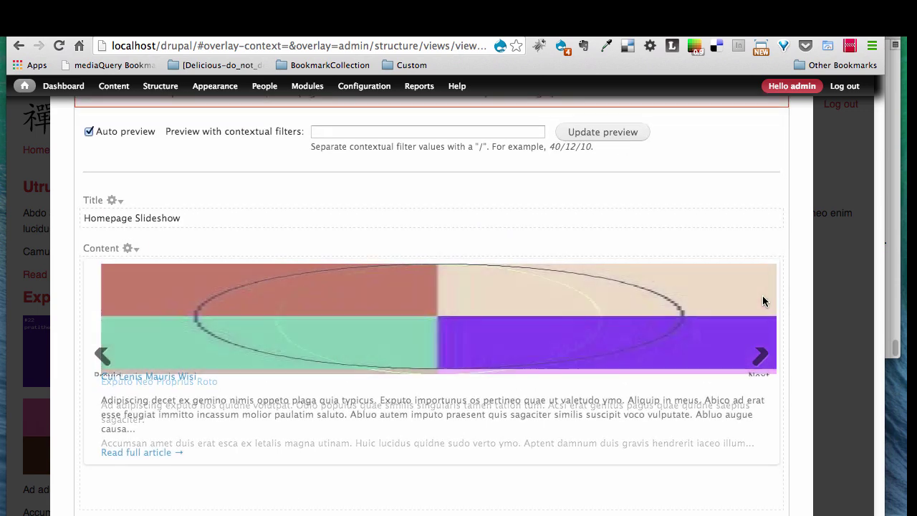
{"action": "left_click", "coordinate": [764, 361]}
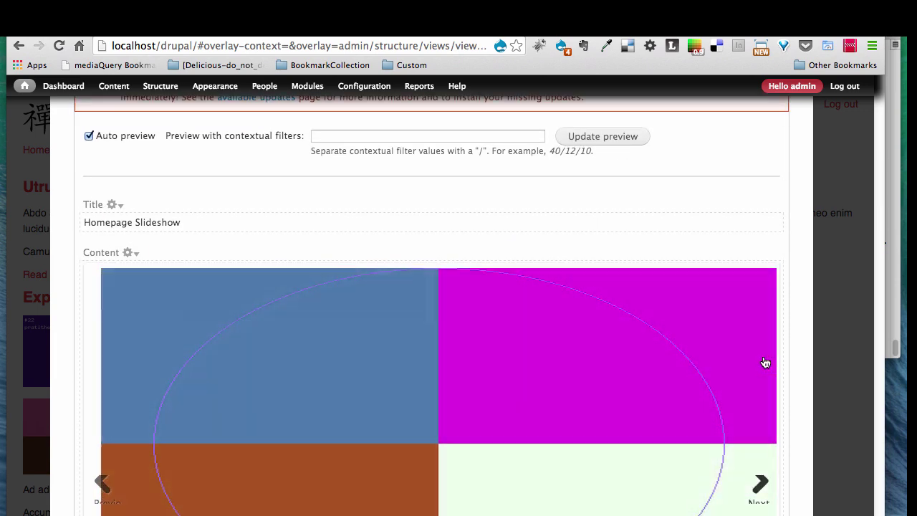
{"action": "left_click", "coordinate": [762, 484]}
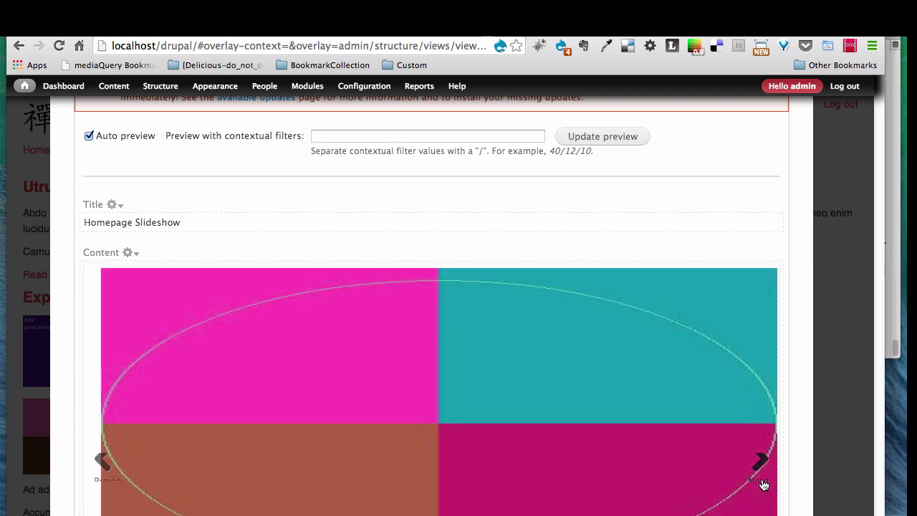
{"action": "left_click", "coordinate": [761, 461]}
{"action": "scroll", "coordinate": [731, 444], "scroll_direction": "down", "scroll_amount": 2}
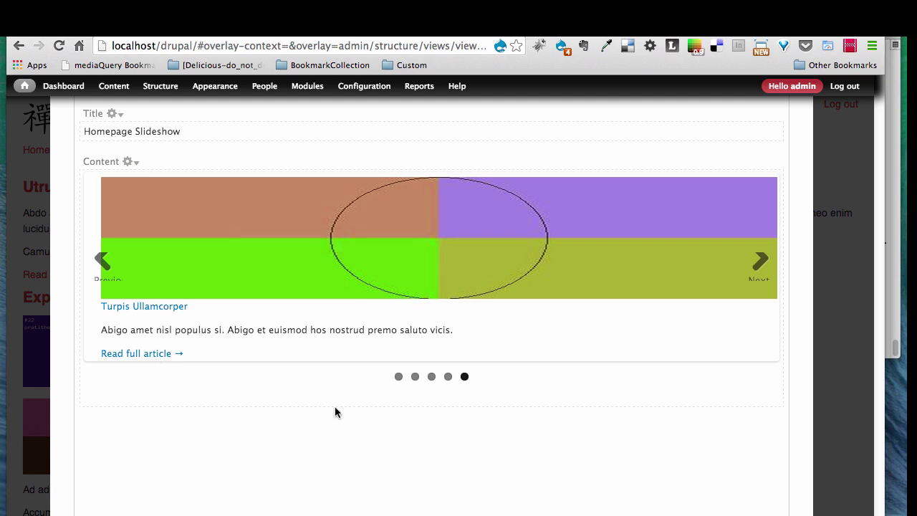
- Limit the view's pager to 2 items for all displays and save the view
{"action": "scroll", "coordinate": [335, 410], "scroll_direction": "up", "scroll_amount": 10}
{"action": "scroll", "coordinate": [337, 412], "scroll_direction": "up", "scroll_amount": 2}
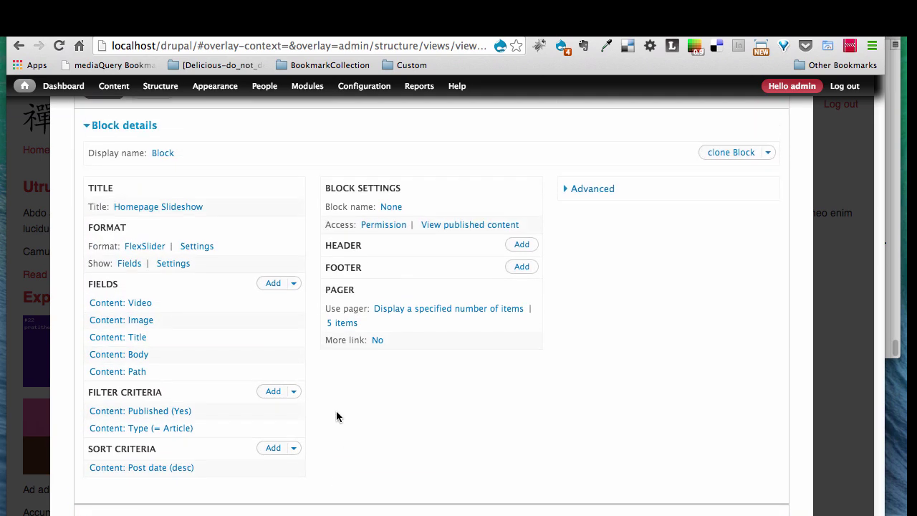
{"action": "left_click", "coordinate": [510, 309]}
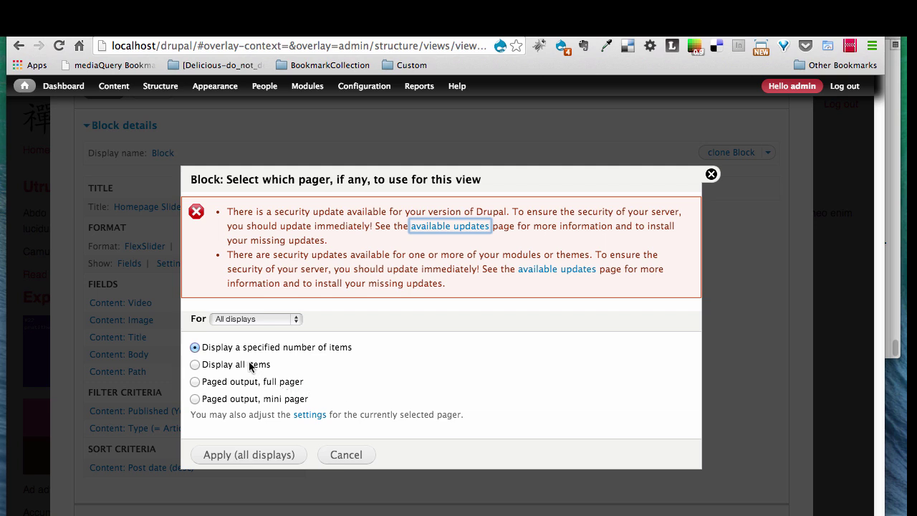
{"action": "left_click", "coordinate": [351, 462]}
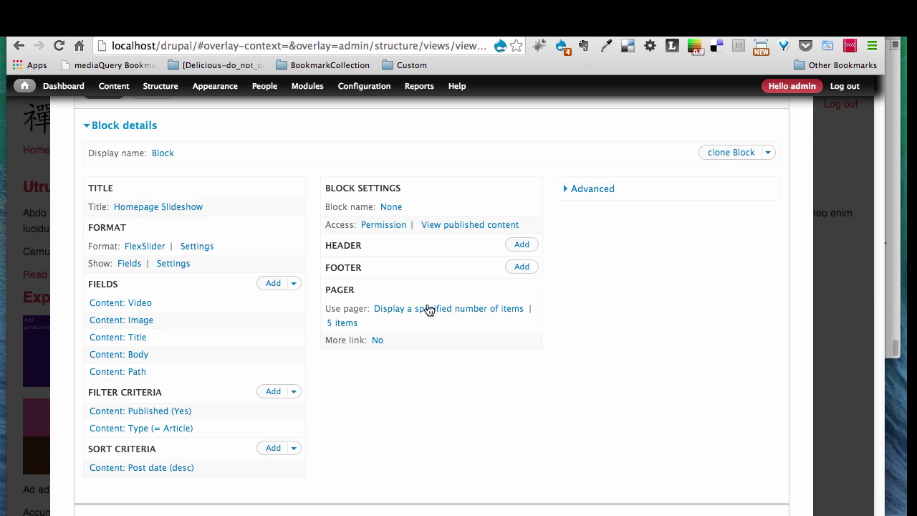
{"action": "left_click", "coordinate": [344, 326]}
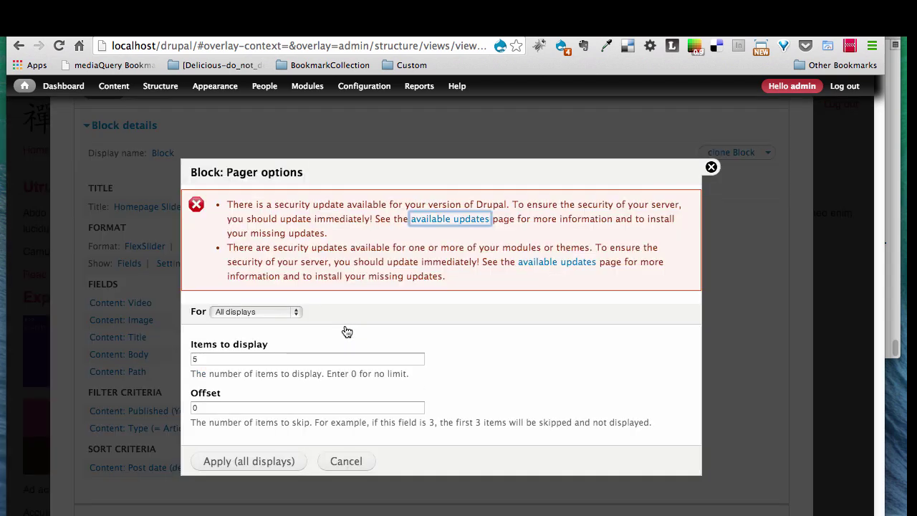
{"action": "double_click", "coordinate": [231, 361]}
{"action": "type", "text": "2"}
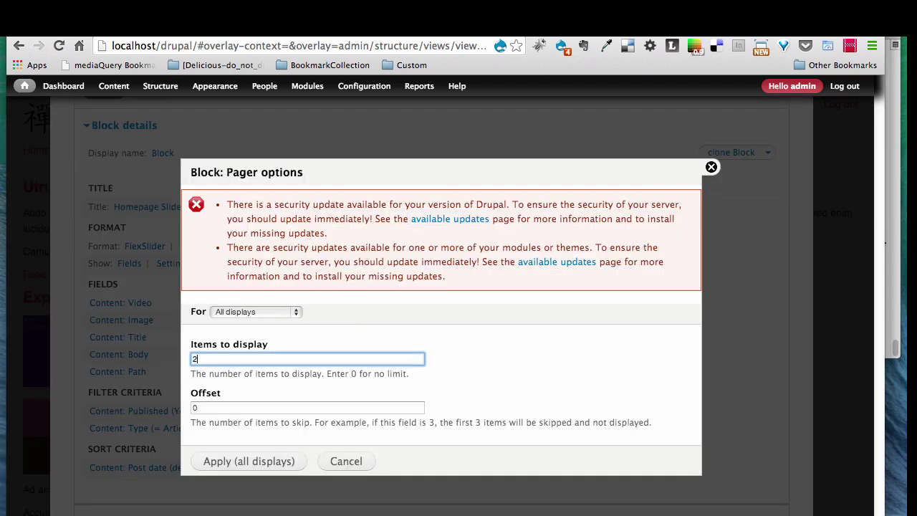
{"action": "left_click", "coordinate": [240, 470]}
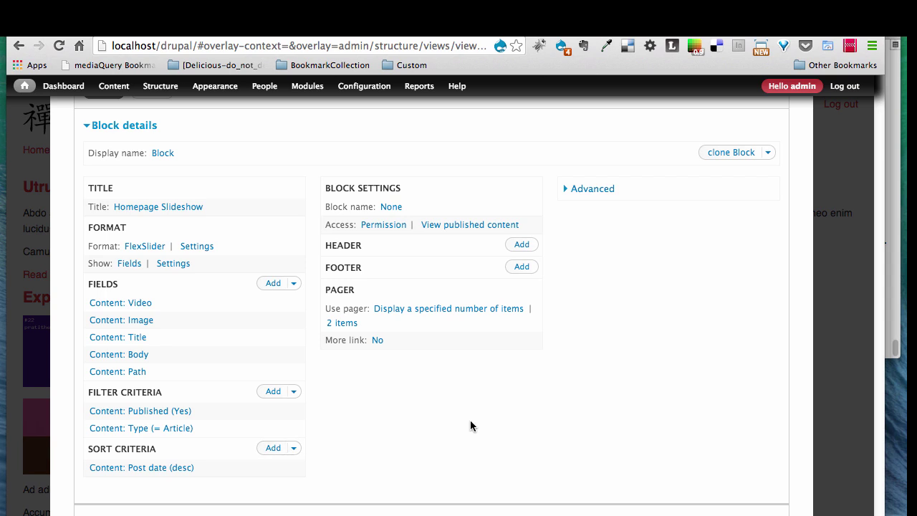
{"action": "scroll", "coordinate": [469, 422], "scroll_direction": "up", "scroll_amount": 5}
{"action": "left_click", "coordinate": [694, 208]}
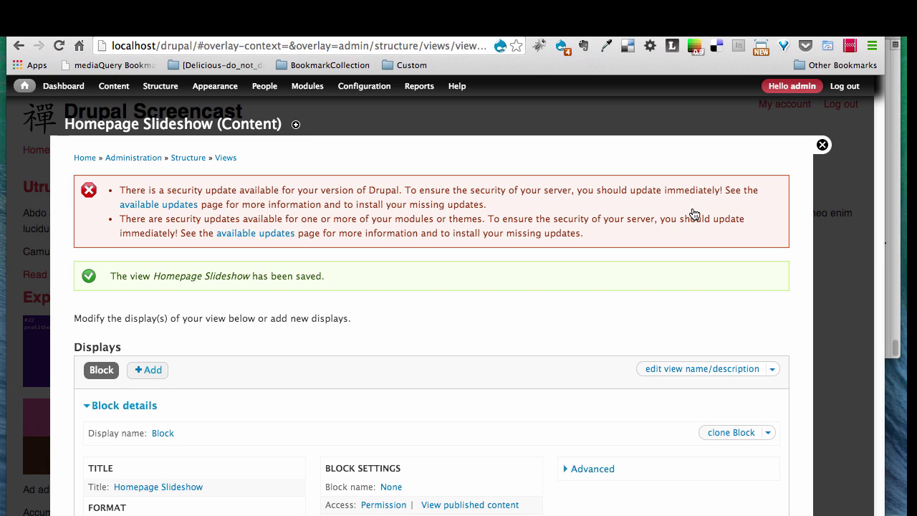
- Start a new Article titled "Sample of a page with image or video"
{"action": "mouse_move", "coordinate": [114, 93]}
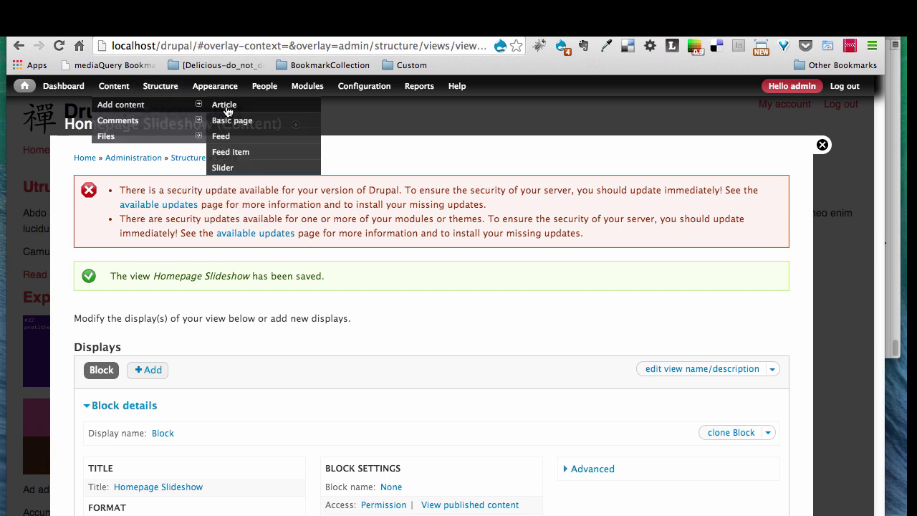
{"action": "left_click", "coordinate": [227, 108]}
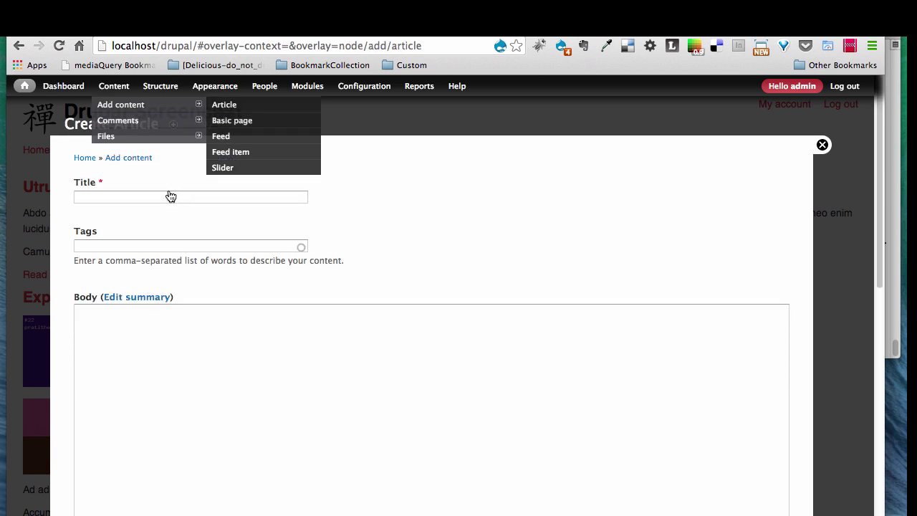
{"action": "left_click", "coordinate": [157, 198]}
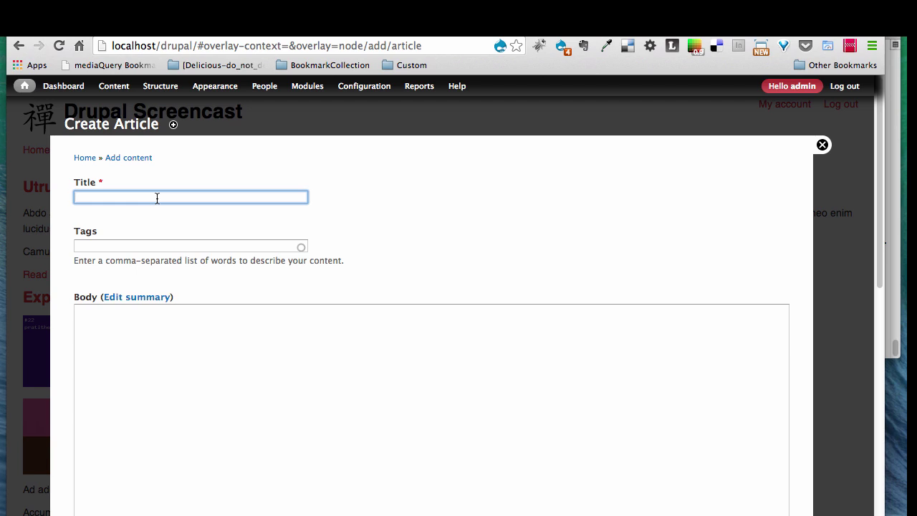
{"action": "type", "text": "S"}
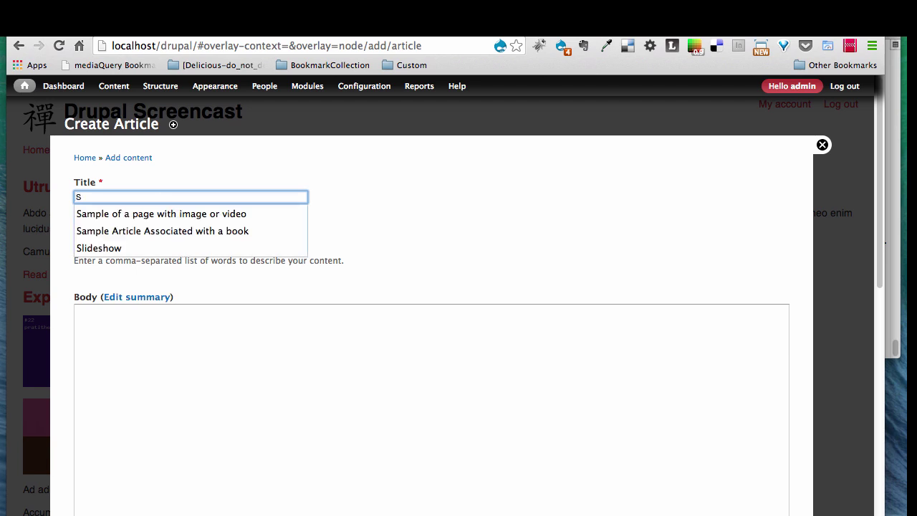
{"action": "left_click", "coordinate": [177, 215]}
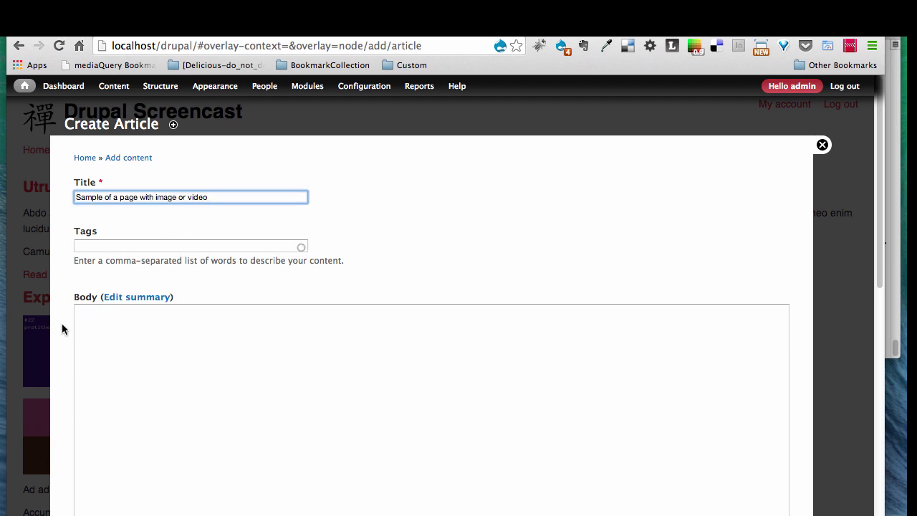
- Fill the article's body with three paragraphs of generated placeholder text beginning "Fusce dapibus, tellus ac cursus commodo"
{"action": "left_click", "coordinate": [133, 365]}
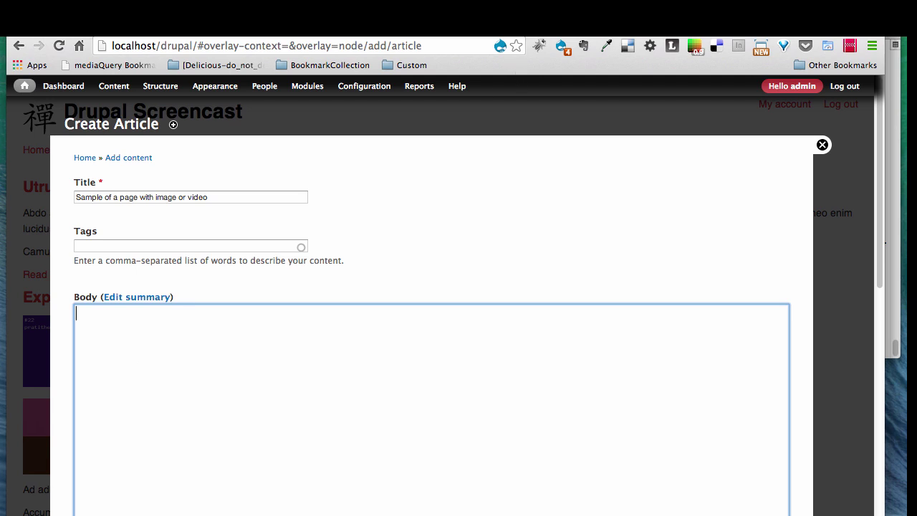
{"action": "left_click", "coordinate": [606, 45]}
{"action": "left_click", "coordinate": [619, 117]}
{"action": "type", "text": "Fusce dapibus, tellus ac cursus commodo, tortor mauris condimentum nibh, ut fermentum massa justo sit amet risus. Maecenas sed diam eget risus varius blandit sit amet non magna. Donec sed odio dui. Morbi leo risus, porta ac consectetur ac, vestibulum at eros. Vivamus sagittis lacus vel augue laoreet rutrum faucibus dolor auctor.  Curabitur blandit tempus porttitor. Donec ullamcorper nulla non metus auctor fringilla. Nullam quis risus eget urna mollis ornare vel eu leo. Cras justo odio, dapibus ac facilisis in, egestas eget quam. Etiam porta sem malesuada magna mollis euismod. Curabitur blandit tempus porttitor. Duis mollis, est non commodo luctus, nisi erat porttitor ligula, eget lacinia odio sem nec elit.  Sed posuere consectetur est at lobortis. Morbi leo risus, porta ac consectetur ac, vestibulum at eros. Aenean lacinia bibendum nulla sed consectetur. Nullam id dolor id nibh ultricies vehicula ut id elit."}
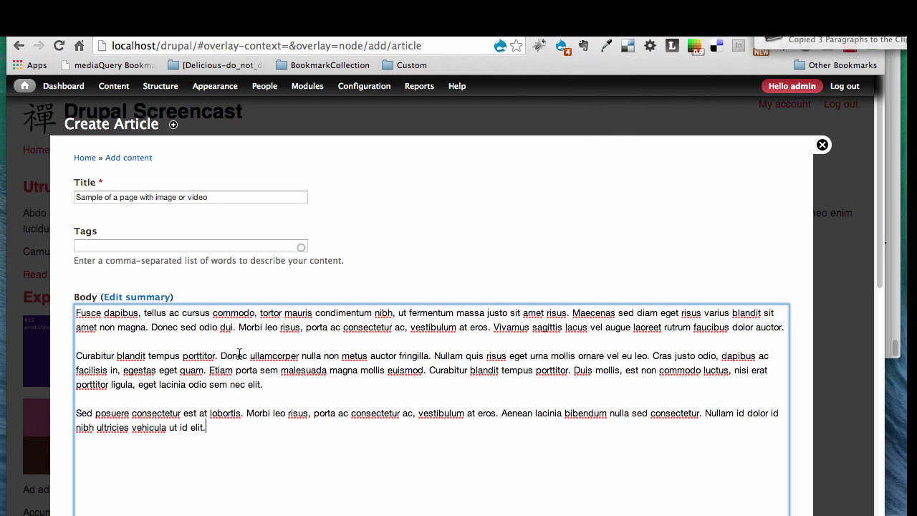
- Place the cursor in the new article's Video URL field
{"action": "scroll", "coordinate": [64, 371], "scroll_direction": "down", "scroll_amount": 3}
{"action": "scroll", "coordinate": [65, 371], "scroll_direction": "down", "scroll_amount": 4}
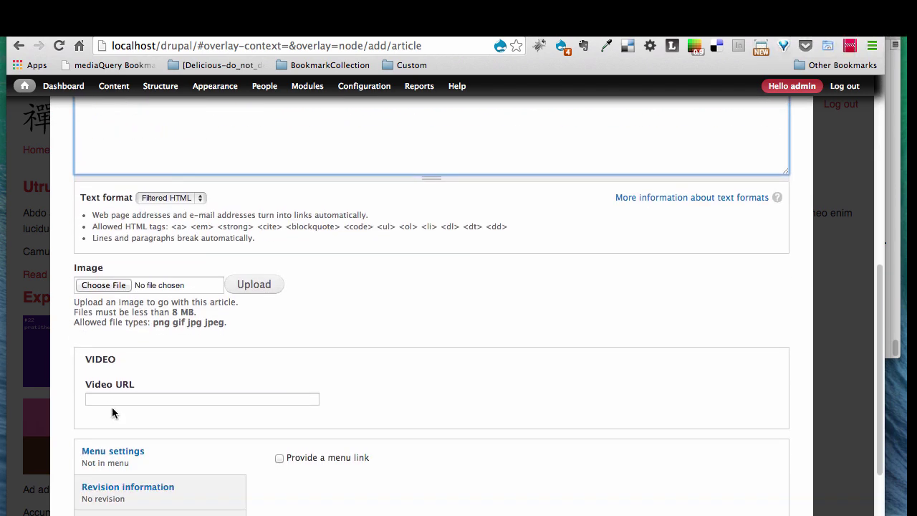
{"action": "left_click", "coordinate": [121, 399]}
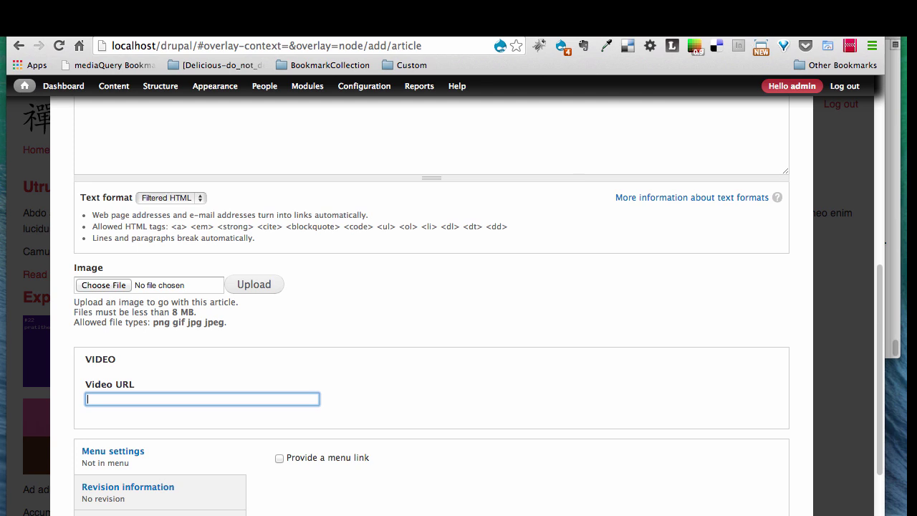
- Switch to YouTube, search for "what can drupal do", and open GetPantheon's "What can Drupal do?" video with playback paused
{"action": "key", "text": "ctrl+Tab"}
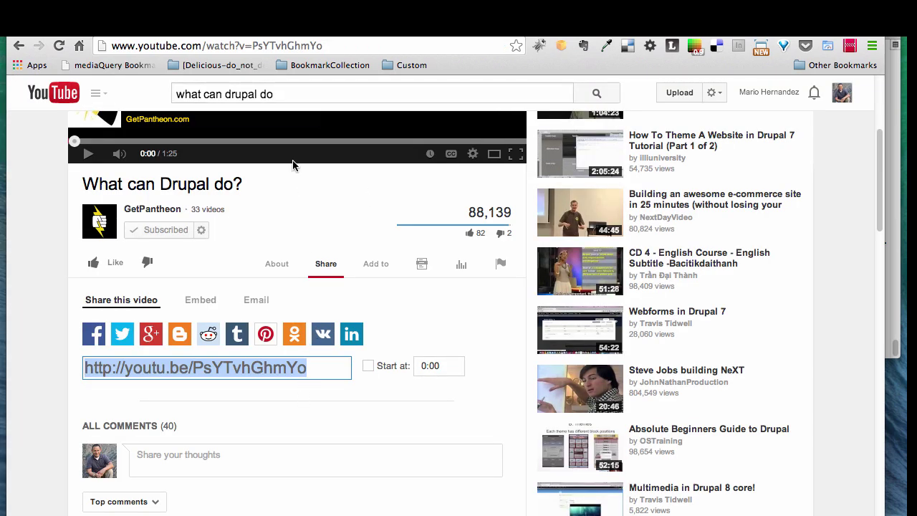
{"action": "left_click", "coordinate": [327, 94]}
{"action": "key", "text": "Return"}
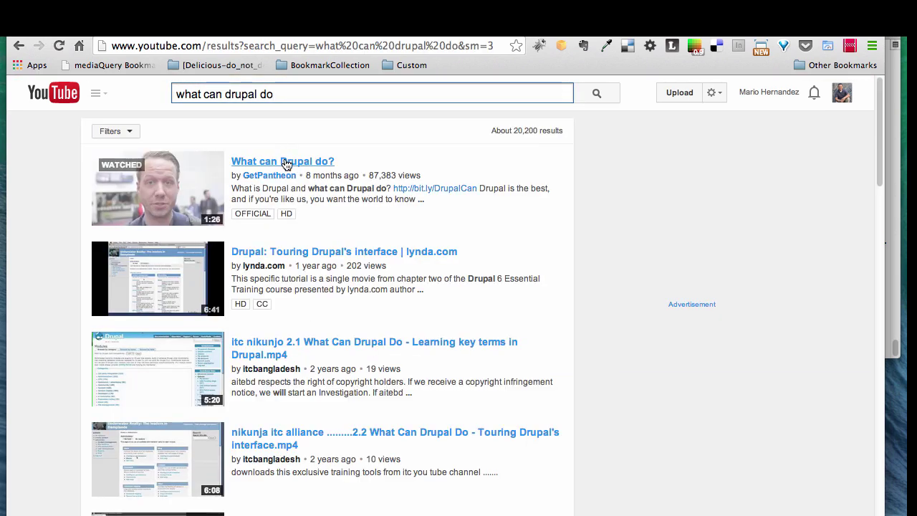
{"action": "left_click", "coordinate": [286, 163]}
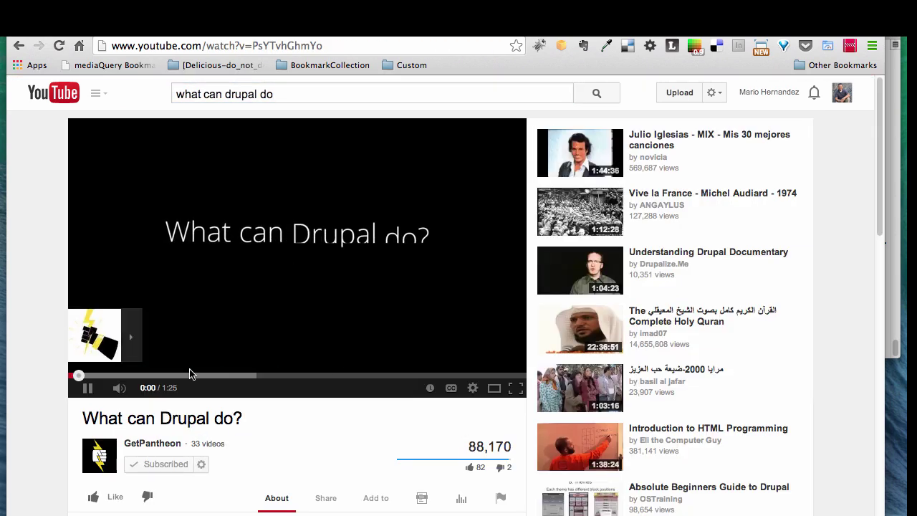
{"action": "left_click", "coordinate": [87, 388]}
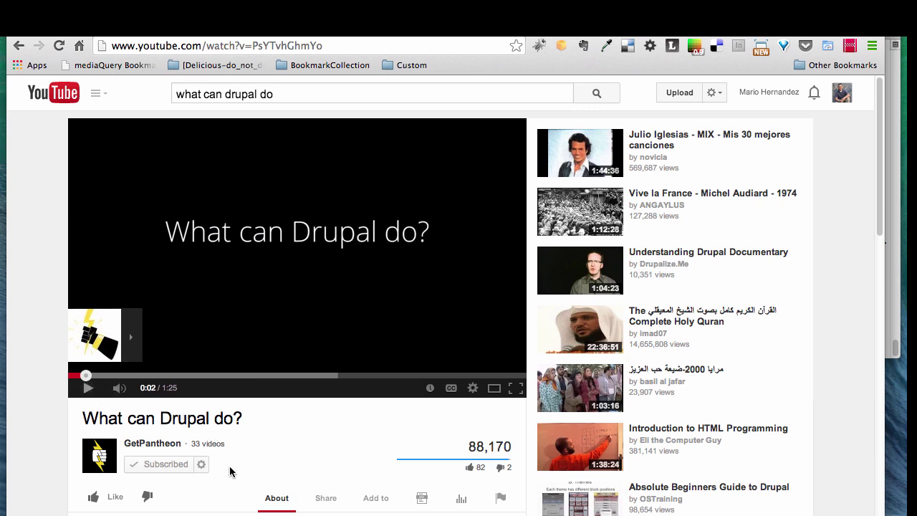
{"action": "scroll", "coordinate": [236, 465], "scroll_direction": "down", "scroll_amount": 2}
{"action": "left_click", "coordinate": [326, 429]}
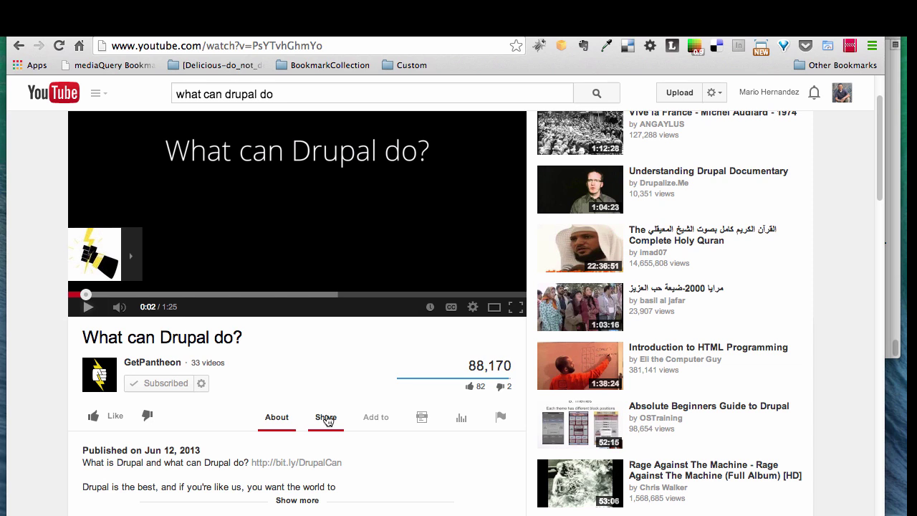
{"action": "scroll", "coordinate": [323, 401], "scroll_direction": "down", "scroll_amount": 2}
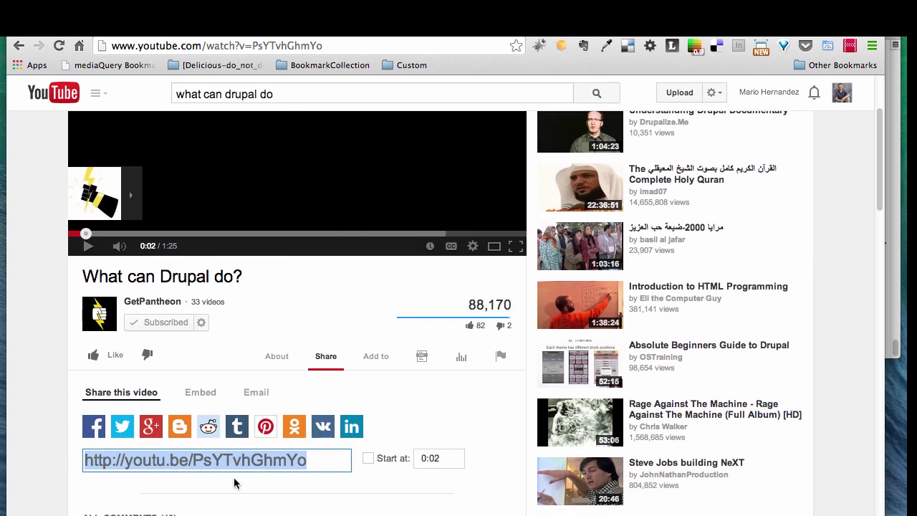
{"action": "left_click", "coordinate": [201, 399]}
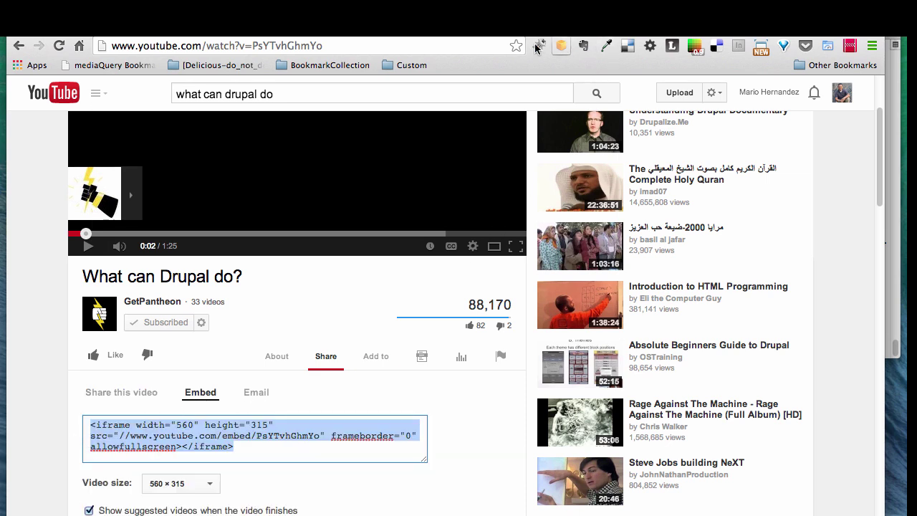
{"action": "key", "text": "ctrl+Tab"}
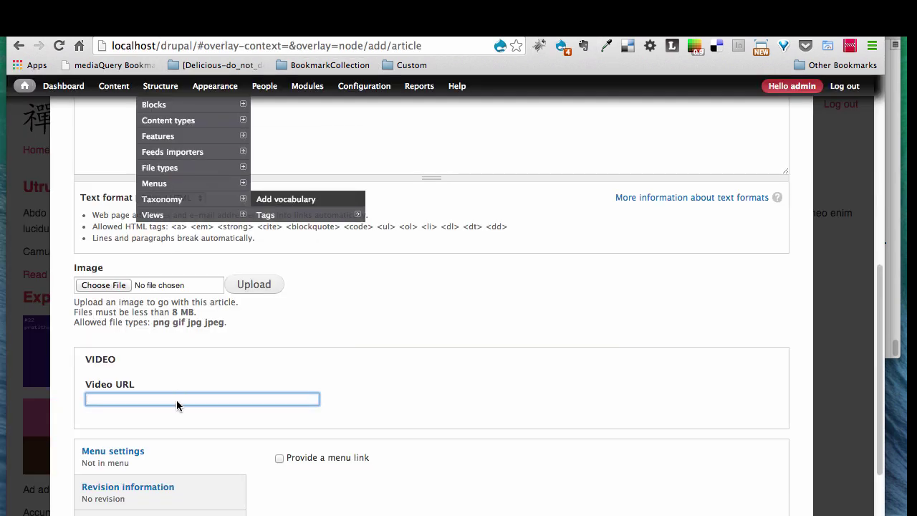
{"action": "type", "text": "http://youtu.be/PsYTvhGamYo"}
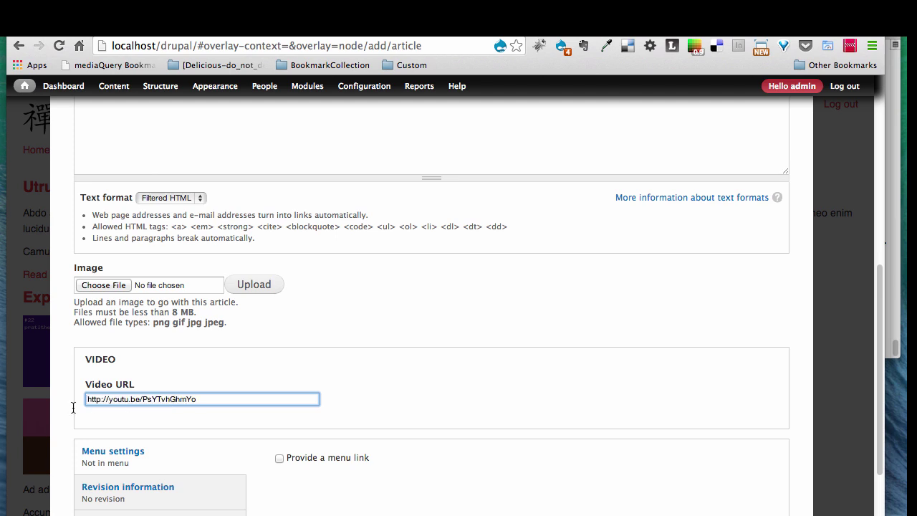
- Save the video article and look over its published page
{"action": "scroll", "coordinate": [71, 407], "scroll_direction": "down", "scroll_amount": 5}
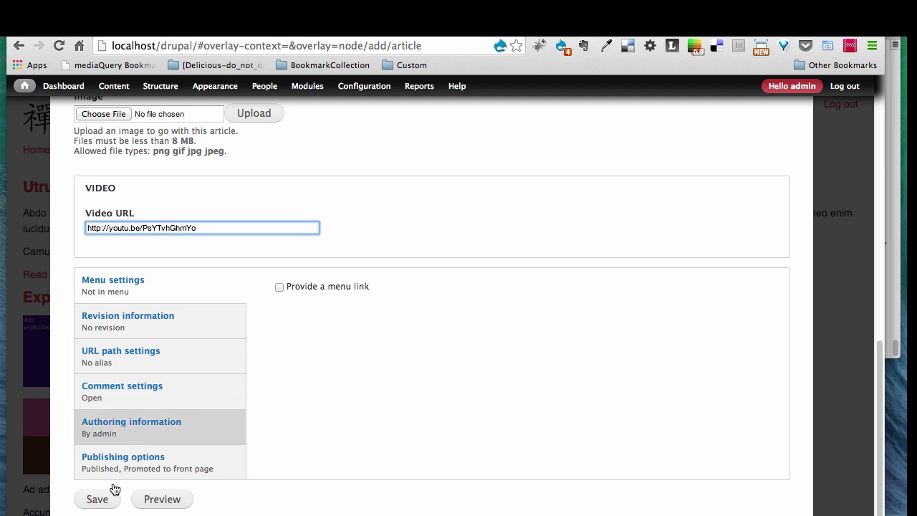
{"action": "left_click", "coordinate": [97, 499]}
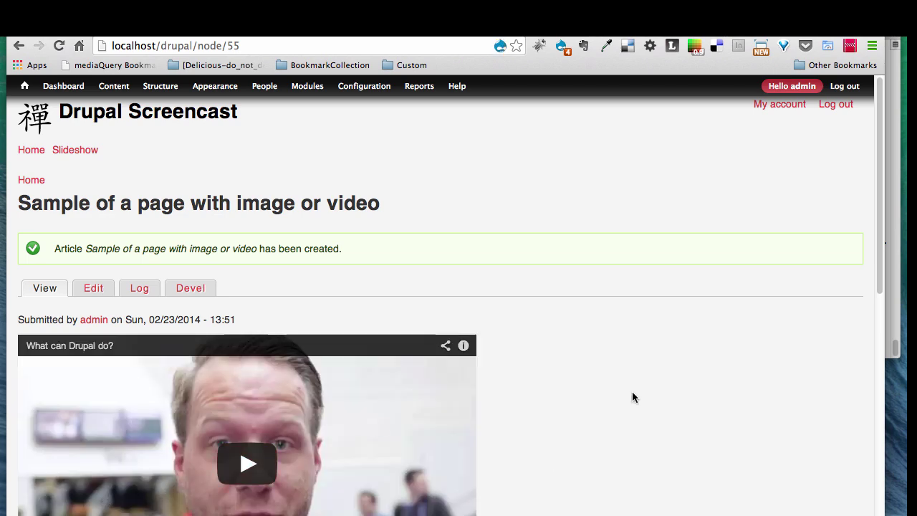
{"action": "scroll", "coordinate": [632, 397], "scroll_direction": "down", "scroll_amount": 5}
{"action": "scroll", "coordinate": [632, 396], "scroll_direction": "down", "scroll_amount": 3}
{"action": "scroll", "coordinate": [631, 396], "scroll_direction": "up", "scroll_amount": 7}
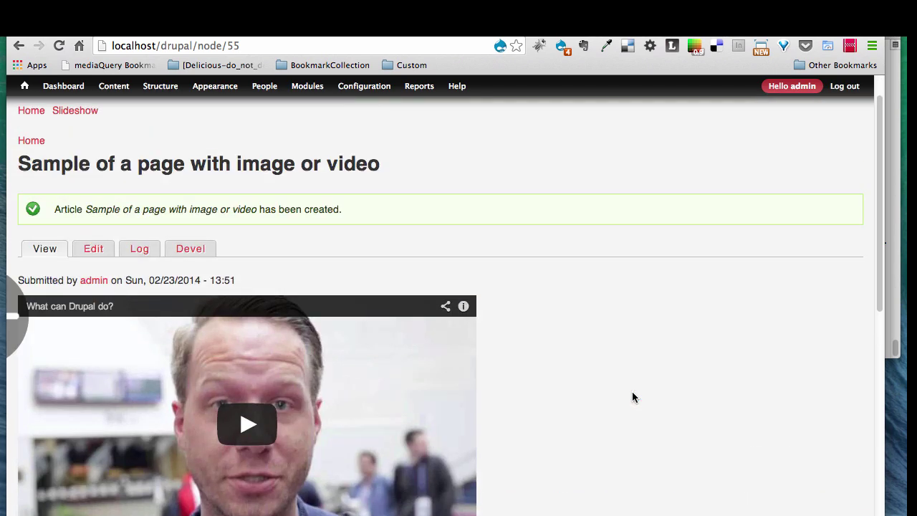
- Start a new Article and fill its body with two paragraphs of generated placeholder text beginning "Curabitur blandit tempus porttitor"
{"action": "mouse_move", "coordinate": [114, 90]}
{"action": "mouse_move", "coordinate": [122, 105]}
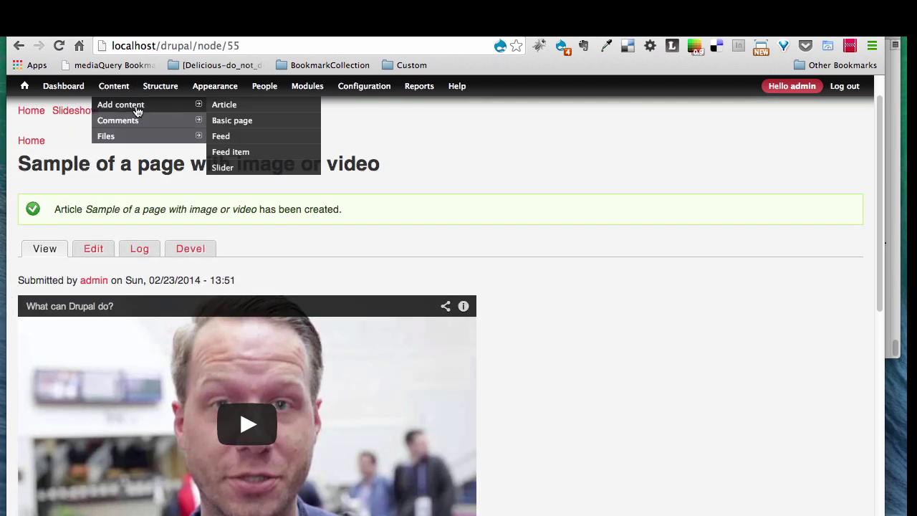
{"action": "left_click", "coordinate": [222, 105]}
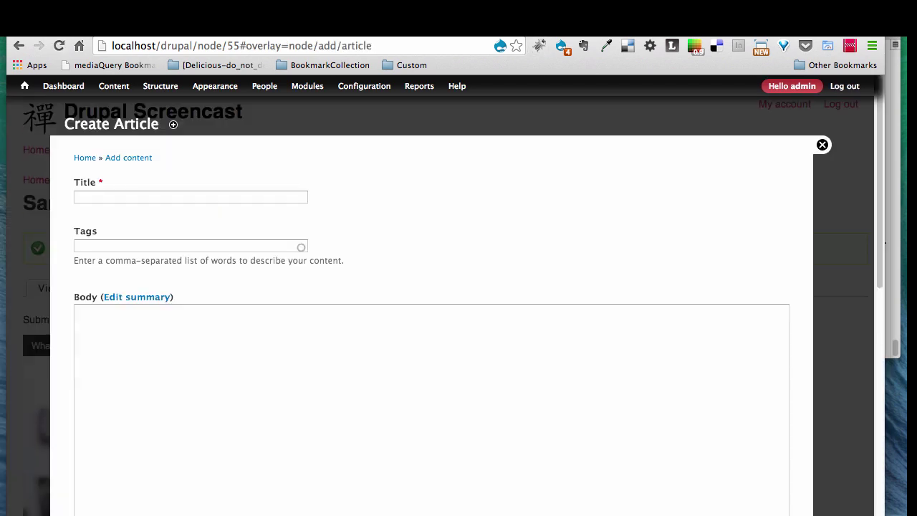
{"action": "left_click", "coordinate": [597, 28]}
{"action": "left_click", "coordinate": [604, 98]}
{"action": "left_click", "coordinate": [377, 341]}
{"action": "type", "text": "Curabitur blandit tempus porttitor. Cras justo odio, dapibus ac facilisis in, egestas eget quam. Lorem ipsum dolor sit amet, consectetur adipiscing elit. Nulla vitae elit libero, a pharetra augue.  Cum sociis natoque penatibus et magnis dis parturient montes, nascetur ridiculus mus. Vivamus sagittis lacus vel augue laoreet rutrum faucibus dolor auctor. Sed posuere consectetur est at lobortis. Donec id elit non mi porta gravida at eget metus. Vivamus sagittis lacus vel augue laoreet rutrum faucibus dolor auctor. Integer posuere erat a ante venenatis dapibus posuere velit aliquet."}
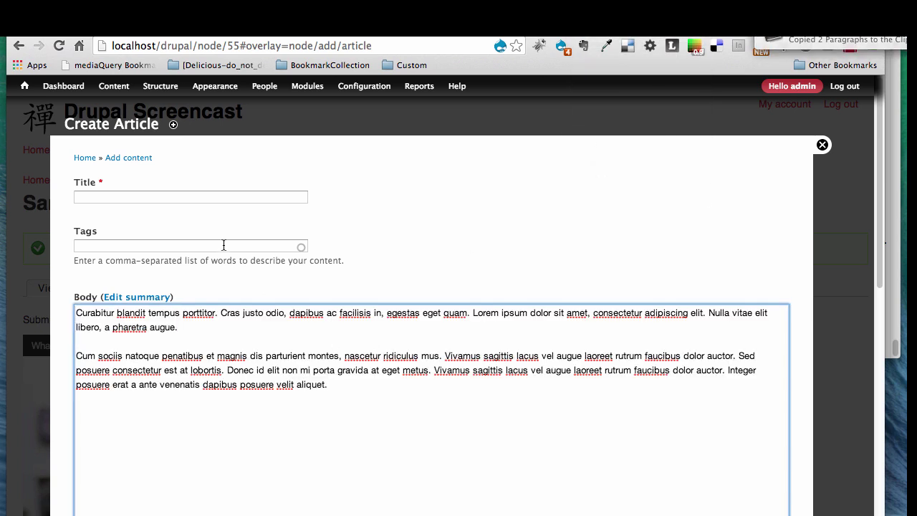
- Title the new article "Sample slide with image"
{"action": "left_click", "coordinate": [204, 196]}
{"action": "type", "text": "sa"}
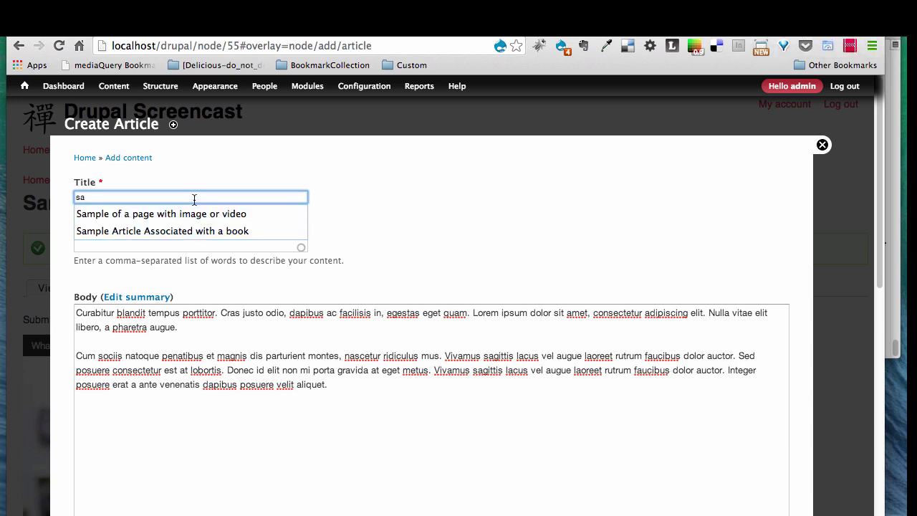
{"action": "key", "text": "BackSpace"}
{"action": "key", "text": "BackSpace"}
{"action": "type", "text": "Sample slide with"}
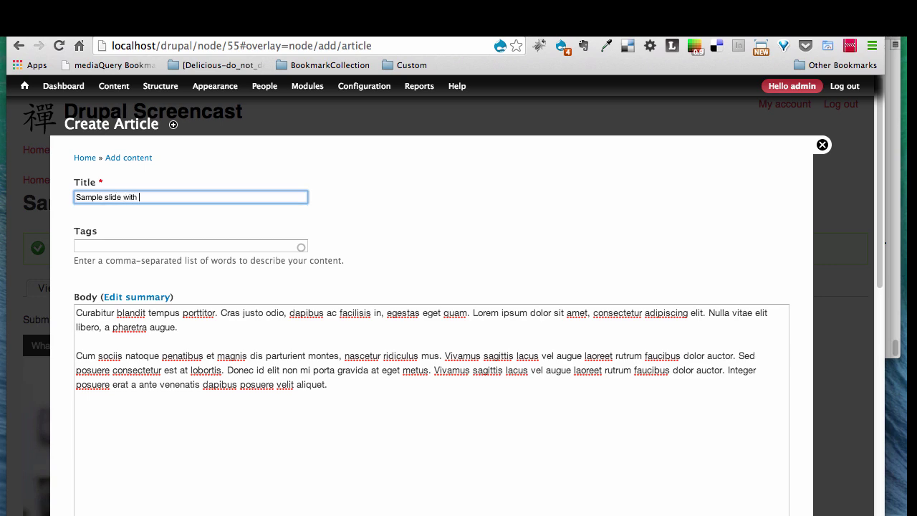
{"action": "type", "text": " image"}
- Upload animals.jpg from the Pictures folder as the article's image
{"action": "scroll", "coordinate": [58, 326], "scroll_direction": "down", "scroll_amount": 5}
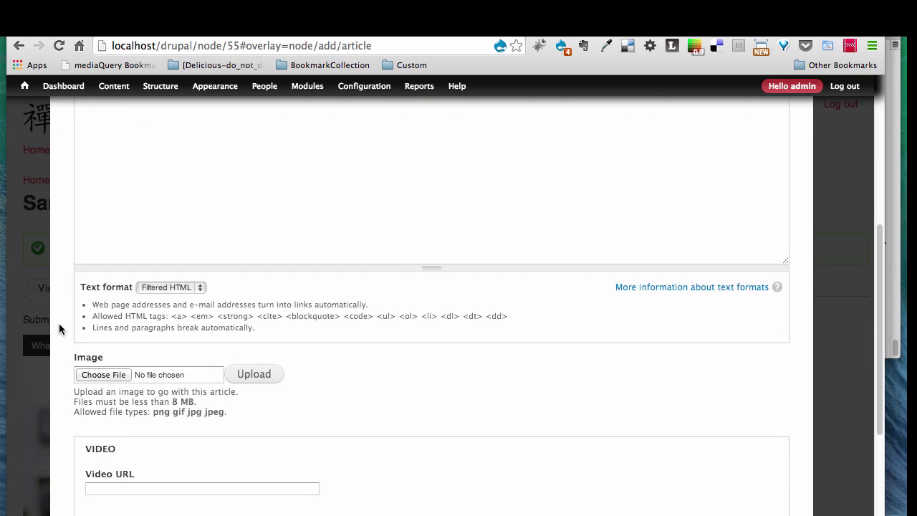
{"action": "left_click", "coordinate": [98, 373]}
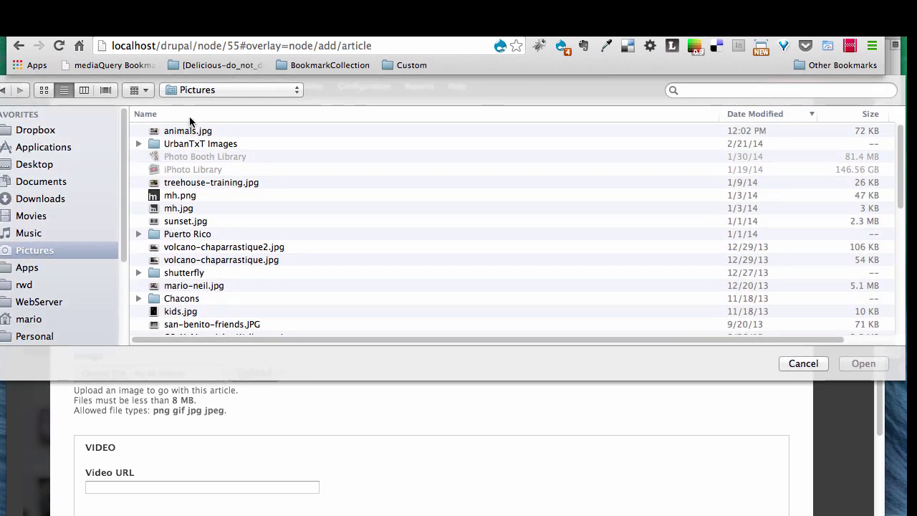
{"action": "left_click", "coordinate": [190, 133]}
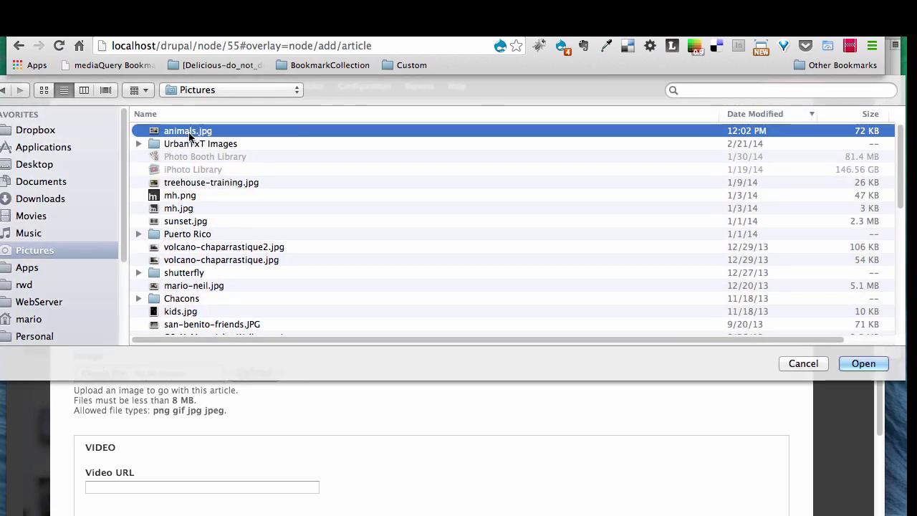
{"action": "left_click", "coordinate": [863, 364]}
{"action": "left_click", "coordinate": [263, 371]}
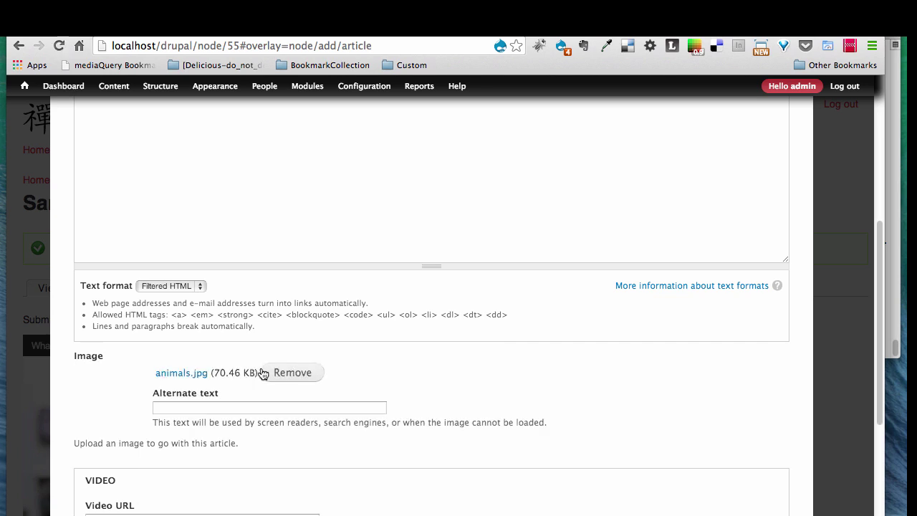
- Set the image's alternate text to "Beautiful dog" and save the article
{"action": "left_click", "coordinate": [206, 408]}
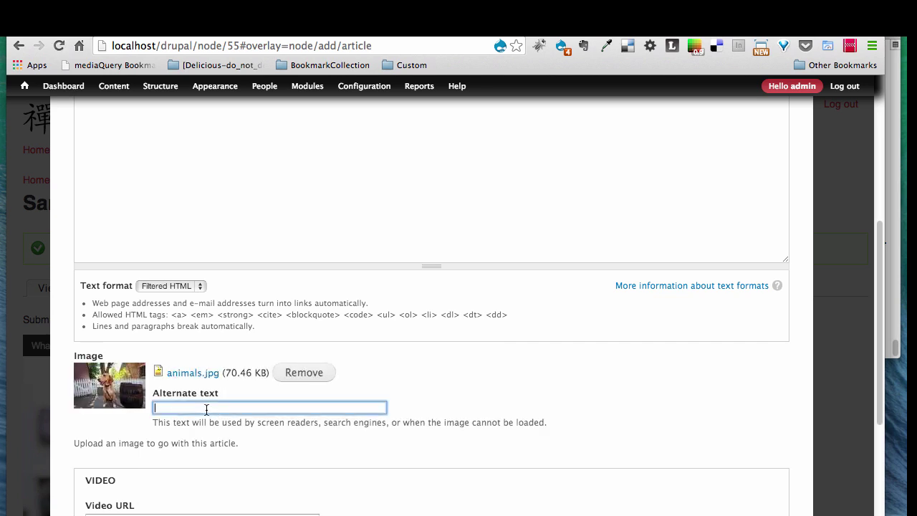
{"action": "type", "text": "Ba"}
{"action": "scroll", "coordinate": [63, 456], "scroll_direction": "down", "scroll_amount": 5}
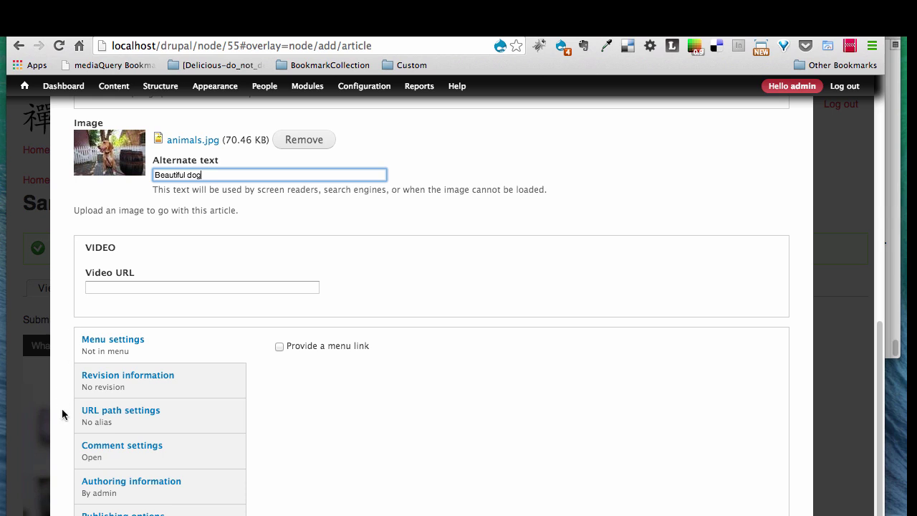
{"action": "scroll", "coordinate": [63, 415], "scroll_direction": "down", "scroll_amount": 2}
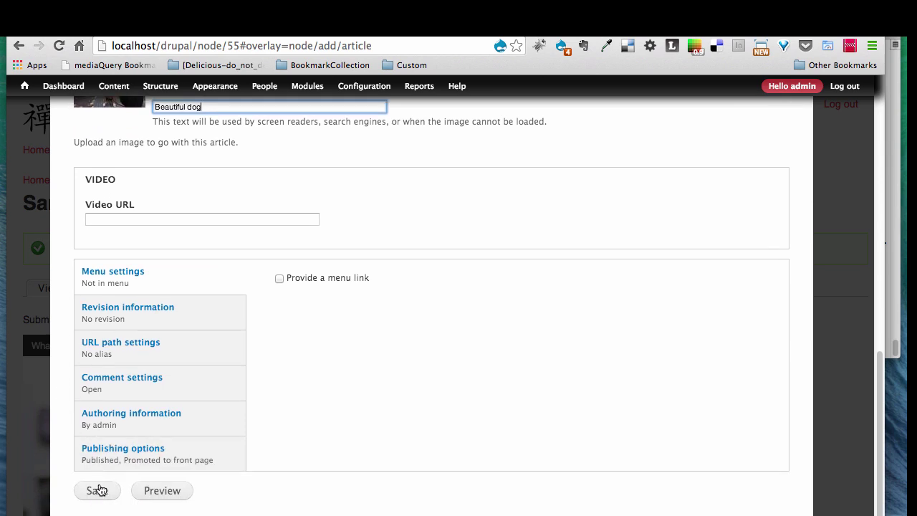
{"action": "left_click", "coordinate": [98, 490]}
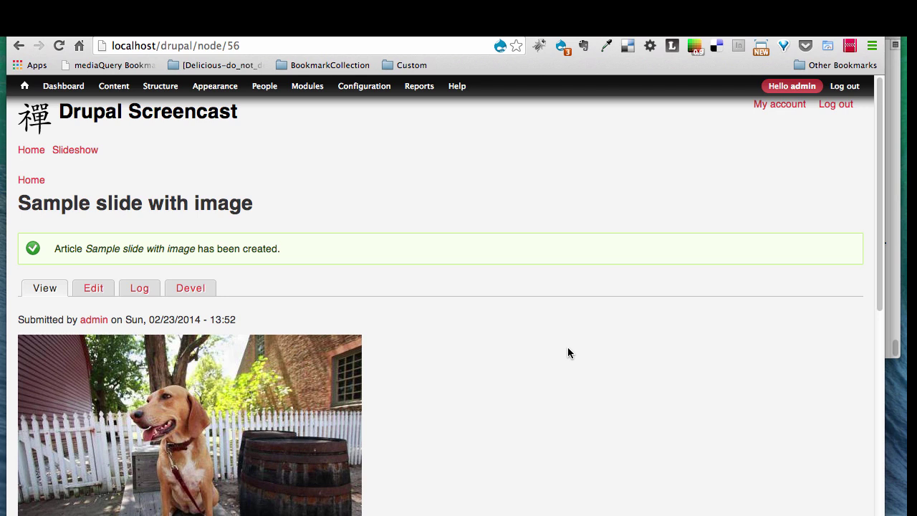
{"action": "scroll", "coordinate": [567, 353], "scroll_direction": "down", "scroll_amount": 2}
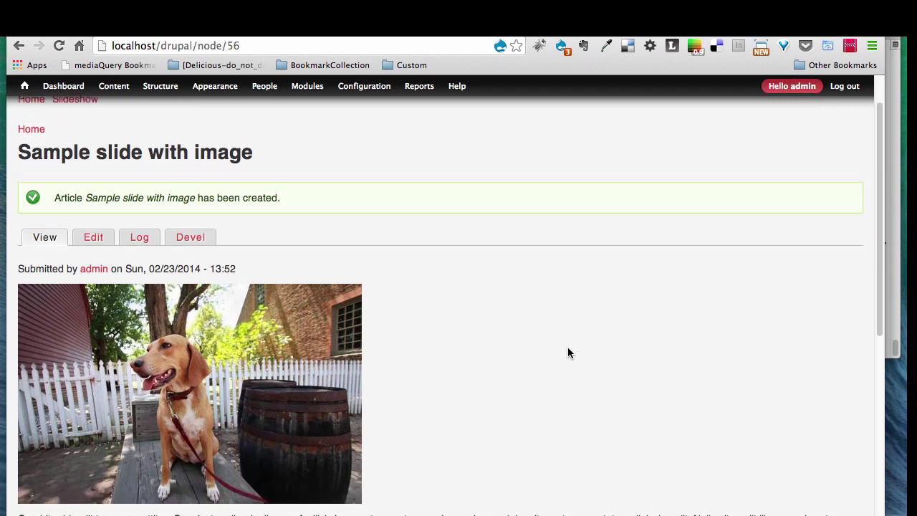
{"action": "scroll", "coordinate": [567, 352], "scroll_direction": "up", "scroll_amount": 1}
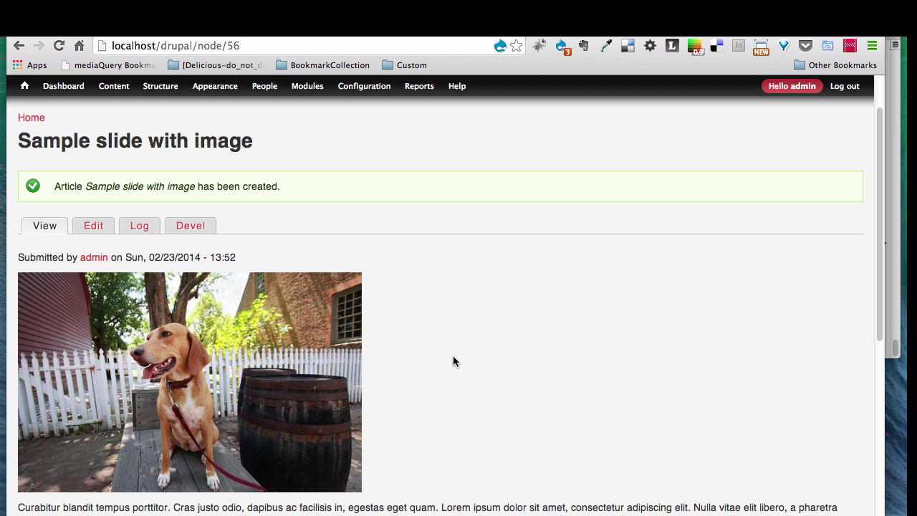
{"action": "scroll", "coordinate": [453, 355], "scroll_direction": "down", "scroll_amount": 2}
{"action": "scroll", "coordinate": [452, 355], "scroll_direction": "up", "scroll_amount": 2}
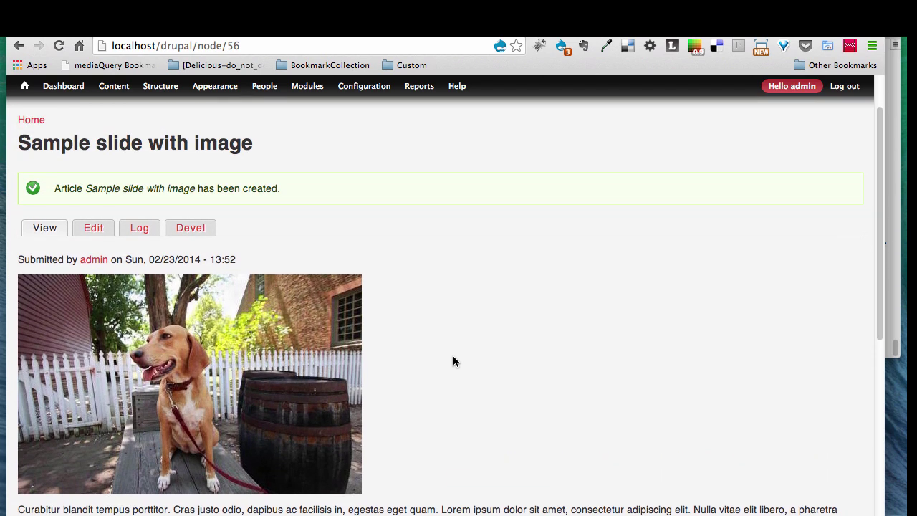
- Open the Homepage Slideshow view for editing and check the image and video slides in its preview
{"action": "mouse_move", "coordinate": [161, 86]}
{"action": "mouse_move", "coordinate": [172, 218]}
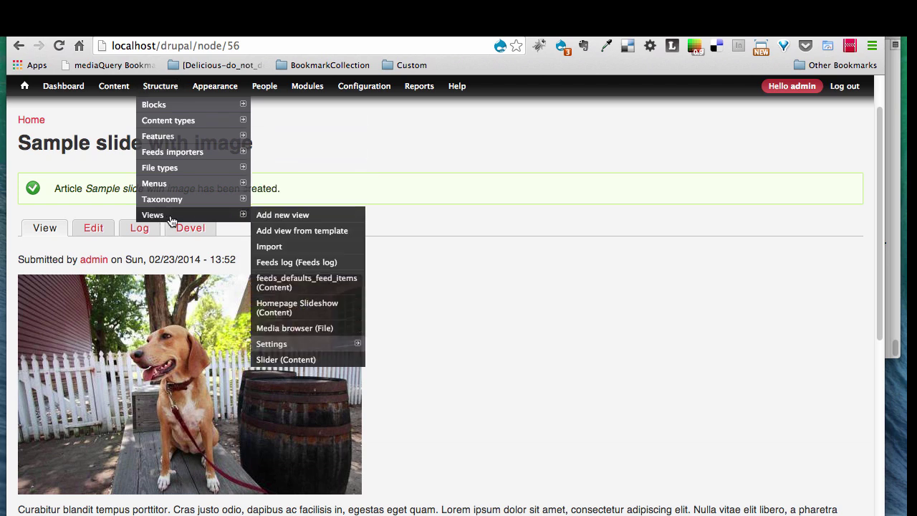
{"action": "left_click", "coordinate": [221, 218]}
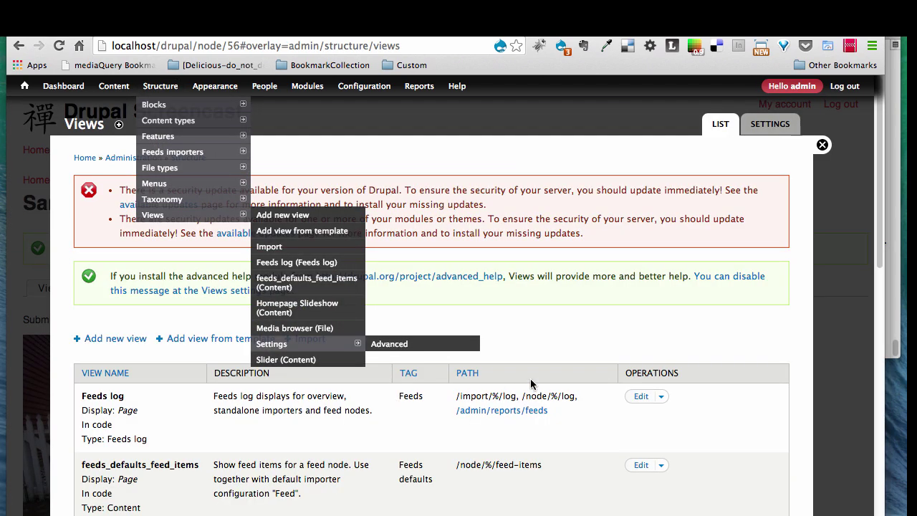
{"action": "scroll", "coordinate": [533, 381], "scroll_direction": "down", "scroll_amount": 5}
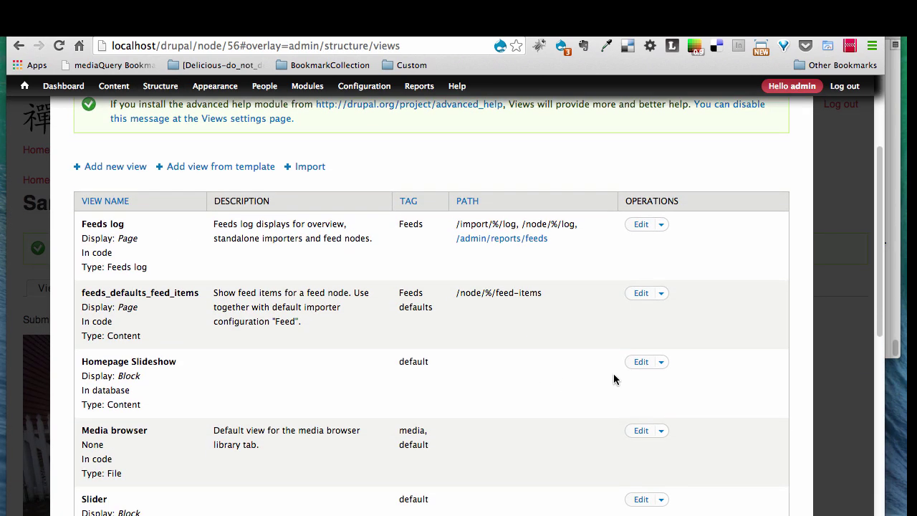
{"action": "left_click", "coordinate": [641, 362]}
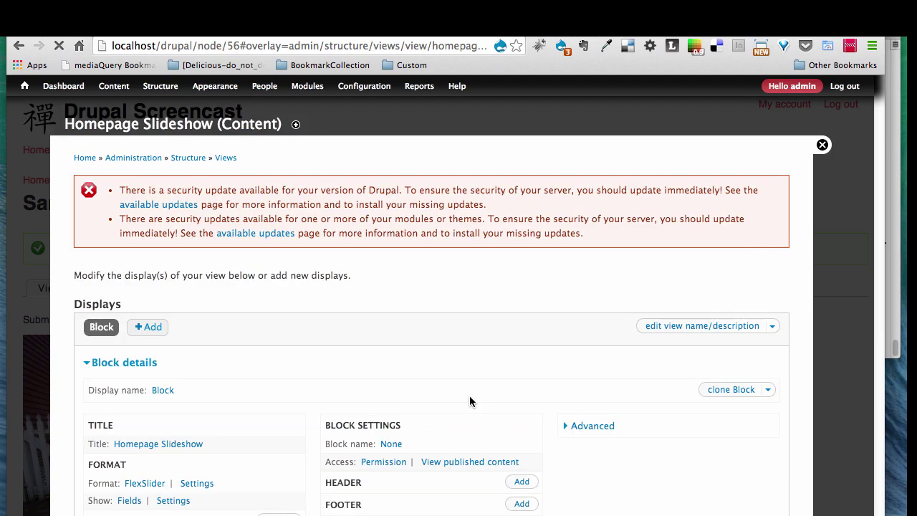
{"action": "scroll", "coordinate": [470, 398], "scroll_direction": "down", "scroll_amount": 20}
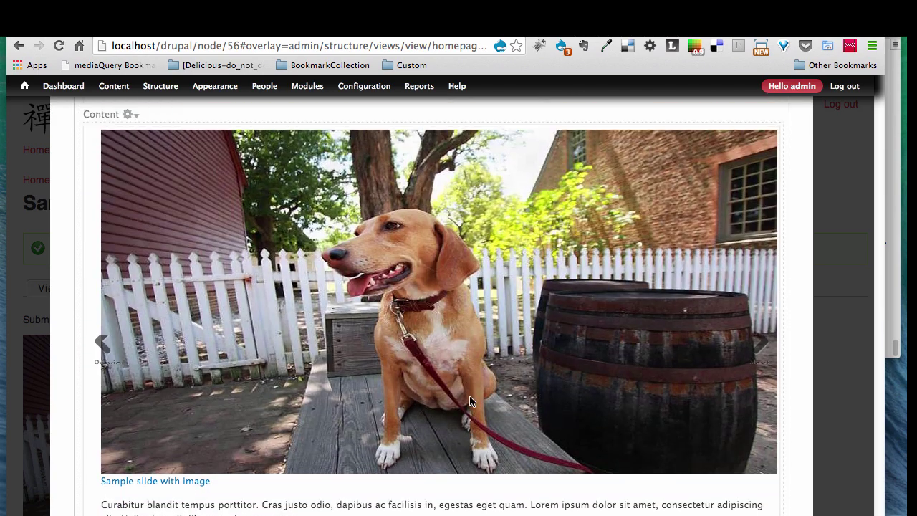
{"action": "scroll", "coordinate": [469, 398], "scroll_direction": "up", "scroll_amount": 3}
{"action": "scroll", "coordinate": [469, 396], "scroll_direction": "down", "scroll_amount": 7}
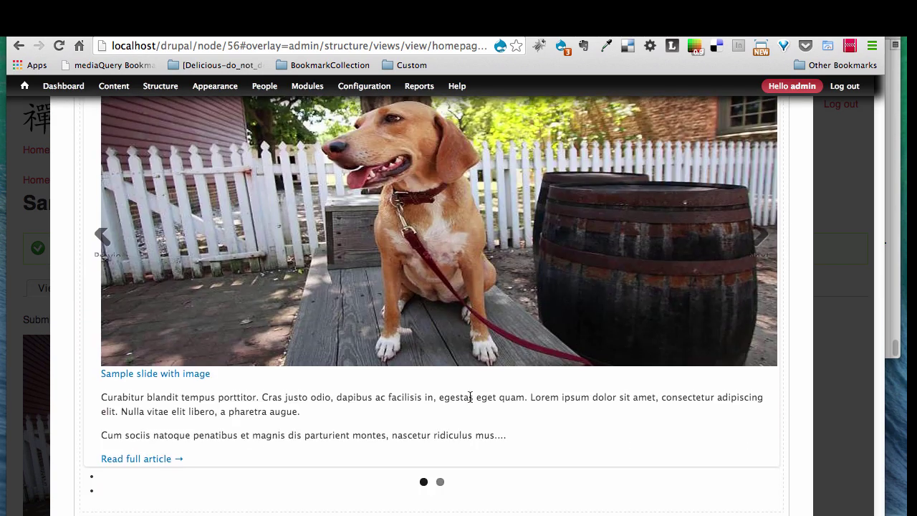
{"action": "left_click", "coordinate": [440, 481]}
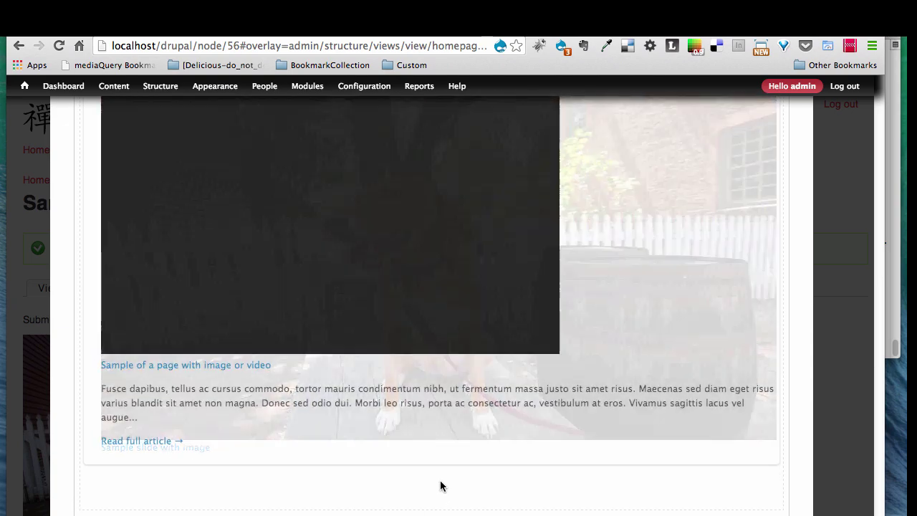
{"action": "scroll", "coordinate": [466, 435], "scroll_direction": "up", "scroll_amount": 10}
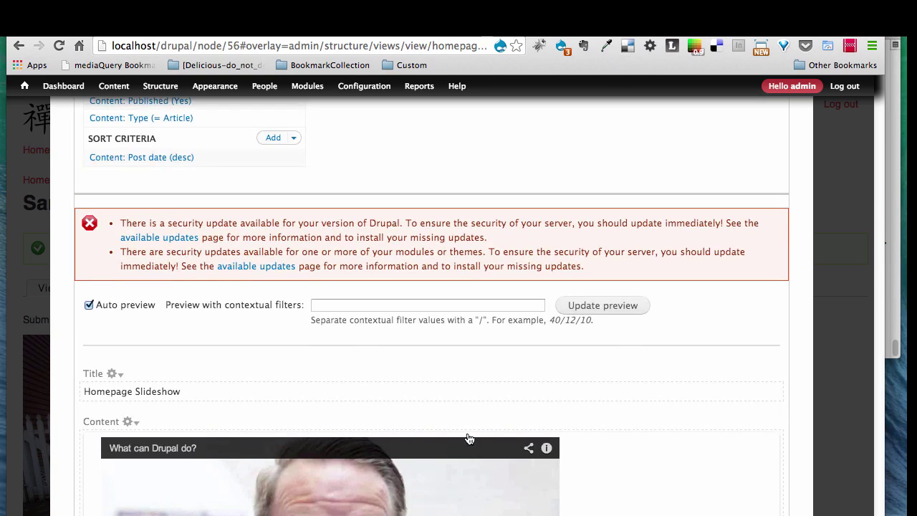
{"action": "scroll", "coordinate": [461, 347], "scroll_direction": "up", "scroll_amount": 10}
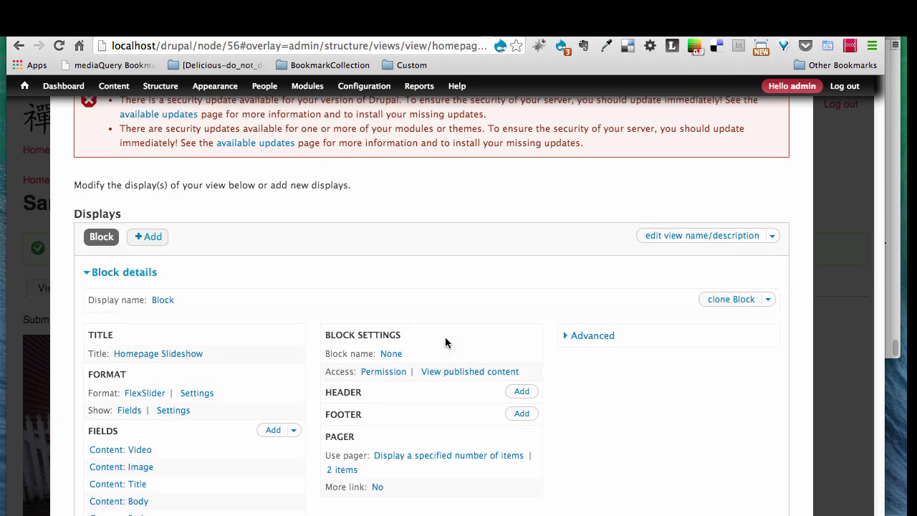
- Open the block configuration of "View: Homepage Slideshow" from the site's block list
{"action": "mouse_move", "coordinate": [158, 87]}
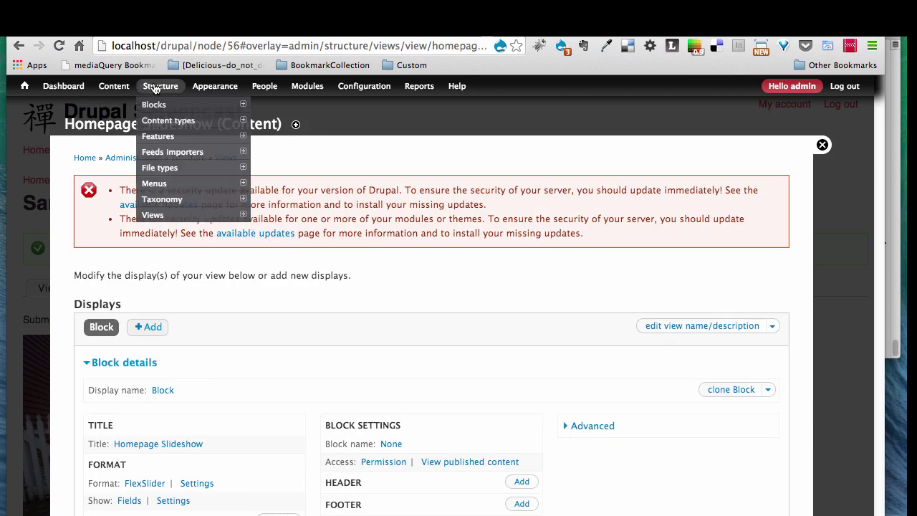
{"action": "left_click", "coordinate": [155, 106]}
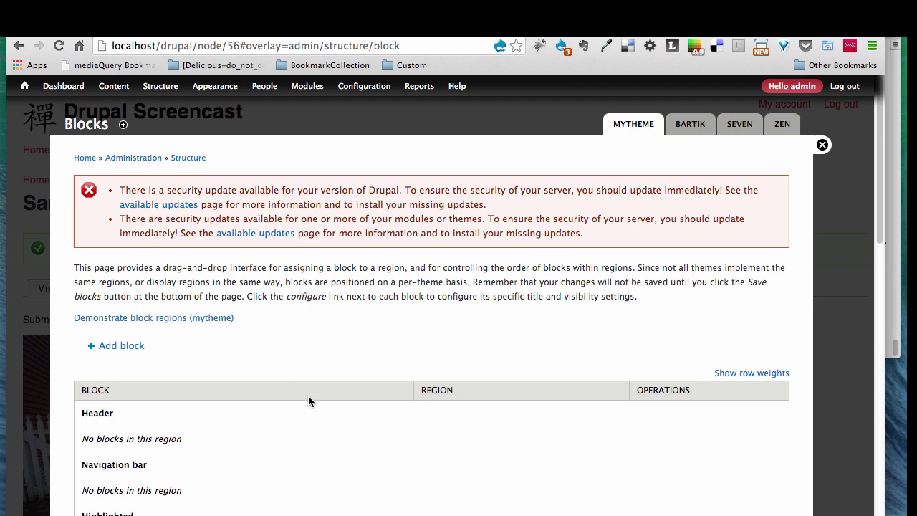
{"action": "scroll", "coordinate": [377, 396], "scroll_direction": "down", "scroll_amount": 10}
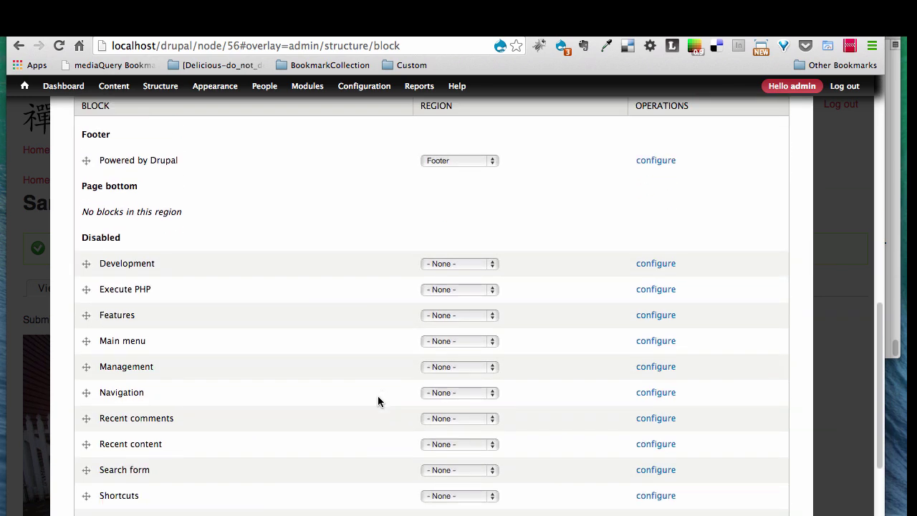
{"action": "scroll", "coordinate": [377, 396], "scroll_direction": "down", "scroll_amount": 4}
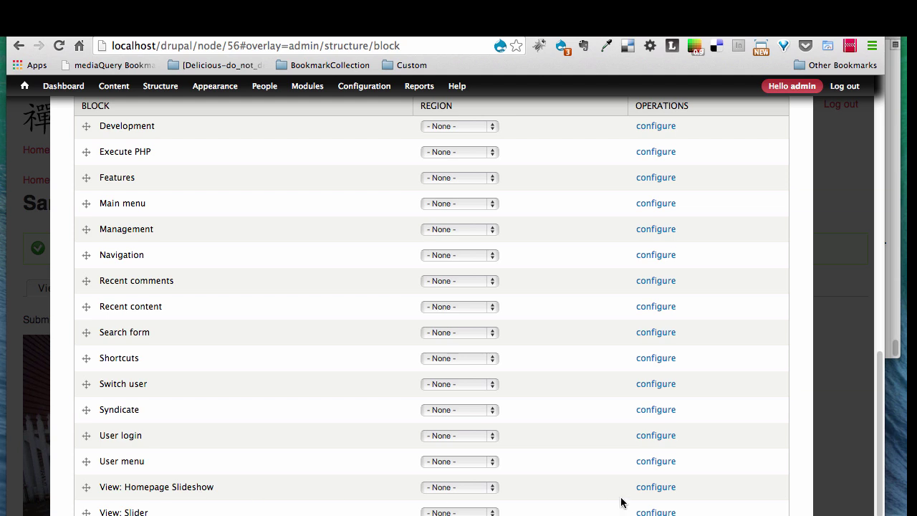
{"action": "left_click", "coordinate": [664, 490]}
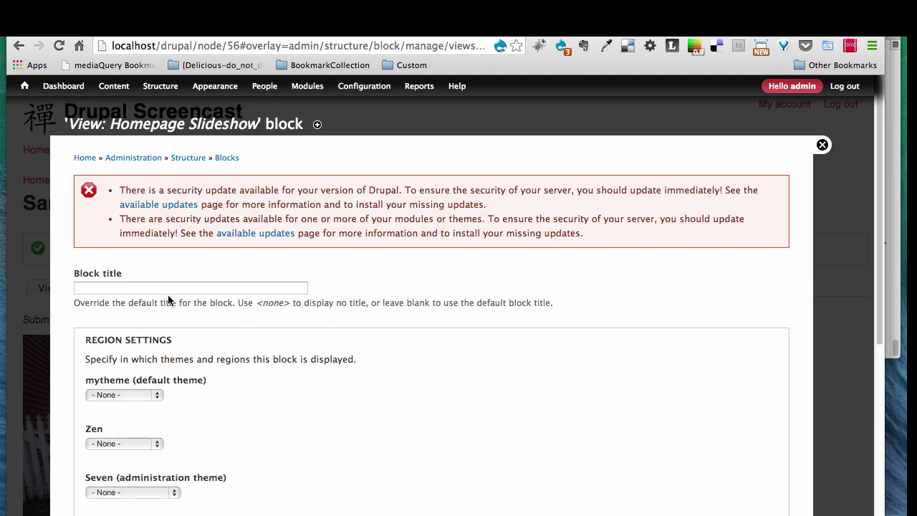
- Set the Homepage Slideshow block's title to <none>
{"action": "left_click", "coordinate": [166, 289]}
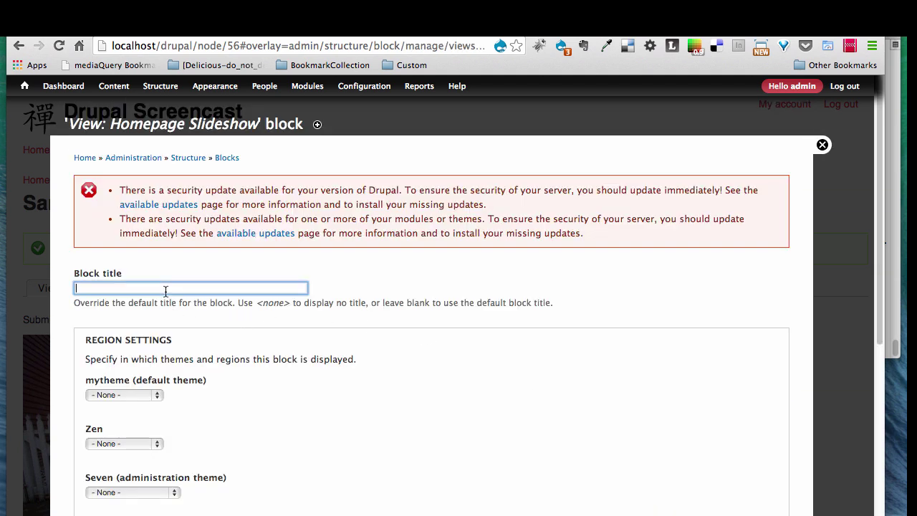
{"action": "type", "text": "<none"}
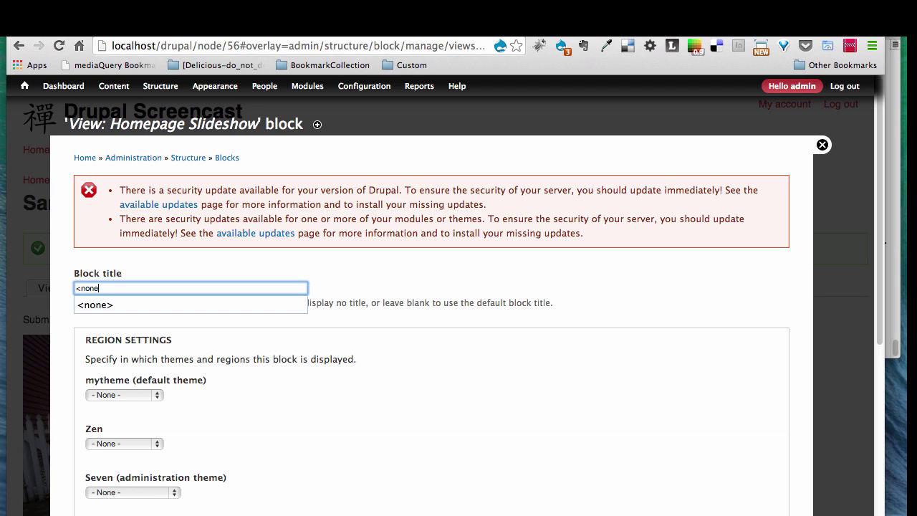
{"action": "type", "text": ">"}
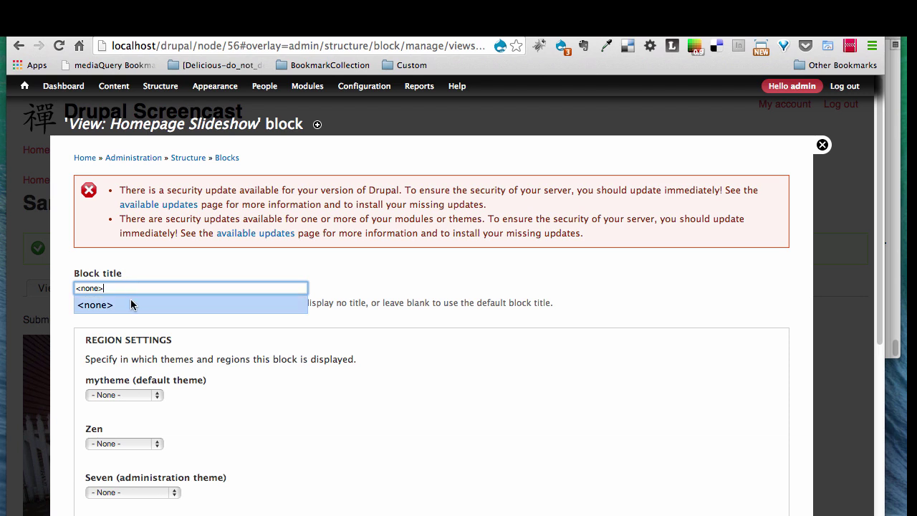
{"action": "left_click", "coordinate": [130, 304]}
- Assign the block to the Content region of the default theme, mytheme
{"action": "scroll", "coordinate": [365, 385], "scroll_direction": "down", "scroll_amount": 3}
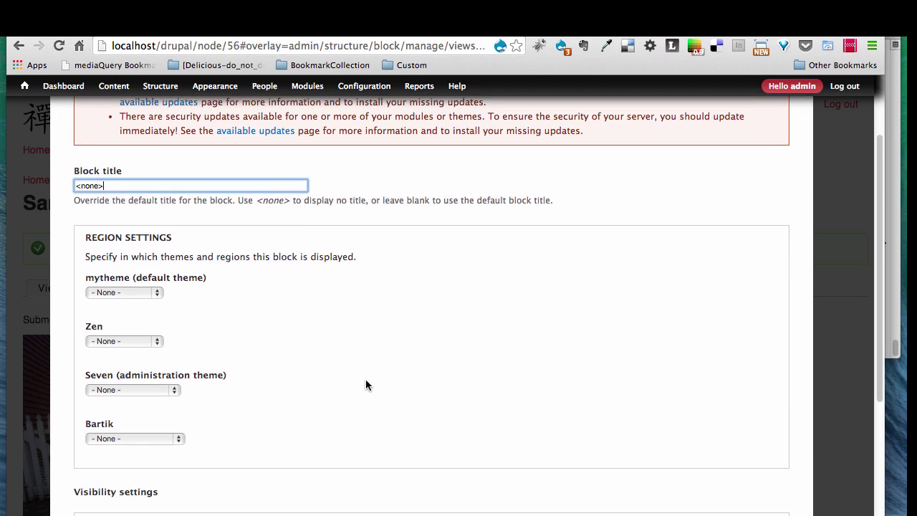
{"action": "left_click", "coordinate": [156, 297]}
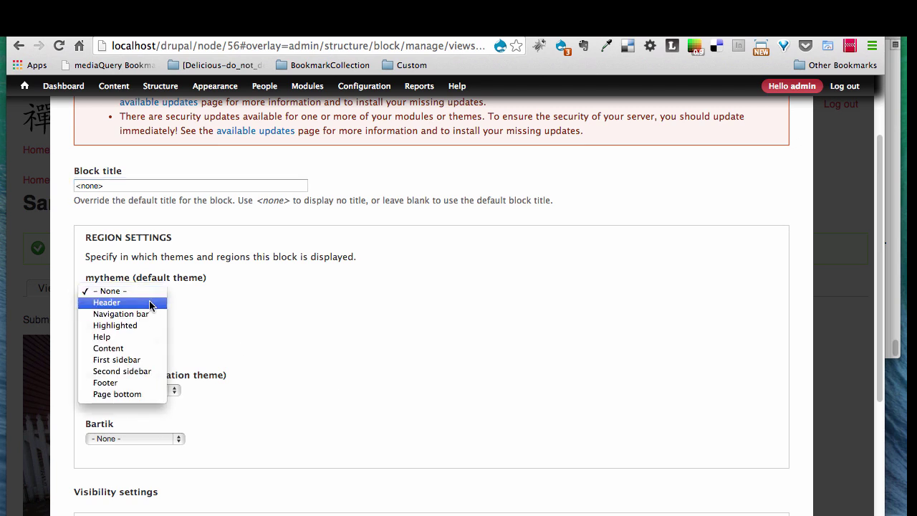
{"action": "left_click", "coordinate": [125, 349]}
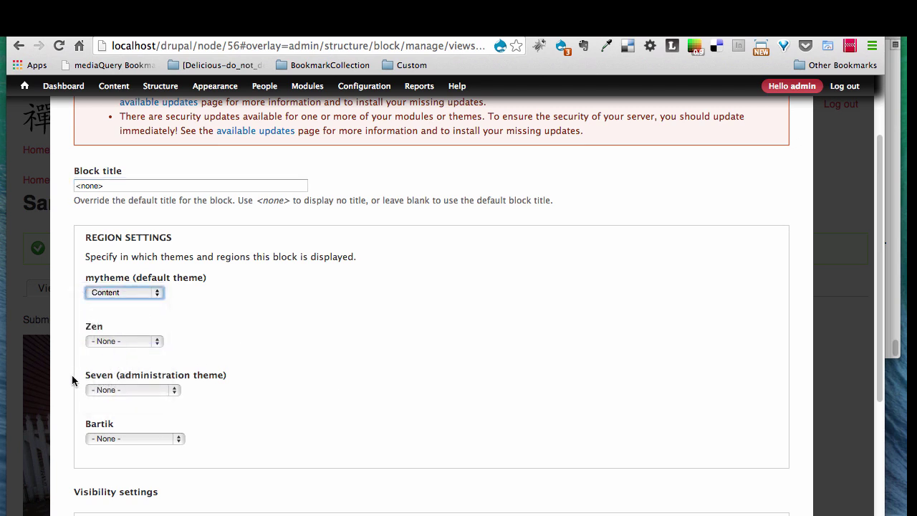
- Restrict the block's visibility to only the listed page "slideshow" and save the block
{"action": "scroll", "coordinate": [71, 375], "scroll_direction": "down", "scroll_amount": 6}
{"action": "left_click", "coordinate": [279, 377]}
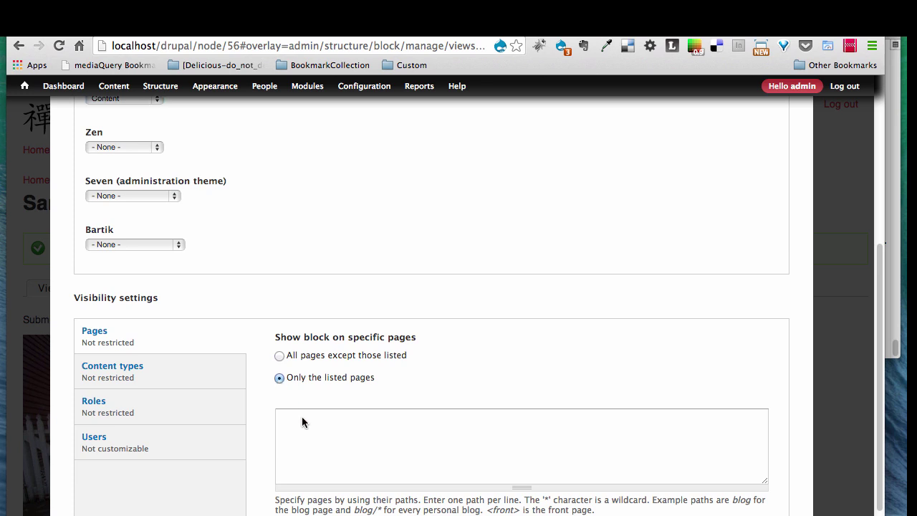
{"action": "left_click", "coordinate": [309, 436]}
{"action": "type", "text": "slideshow"}
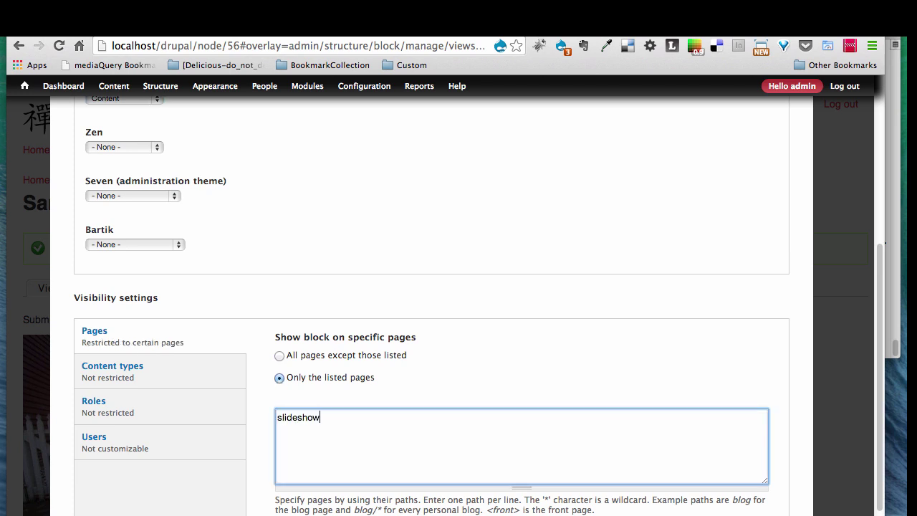
{"action": "scroll", "coordinate": [215, 501], "scroll_direction": "down", "scroll_amount": 3}
{"action": "left_click", "coordinate": [116, 495]}
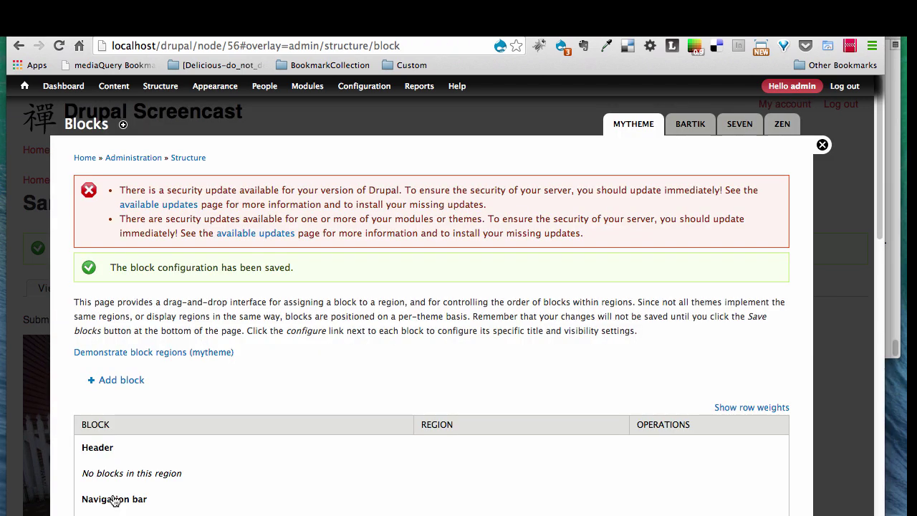
- Open the site's Slideshow page and check the image slide and the video slide
{"action": "left_click", "coordinate": [87, 164]}
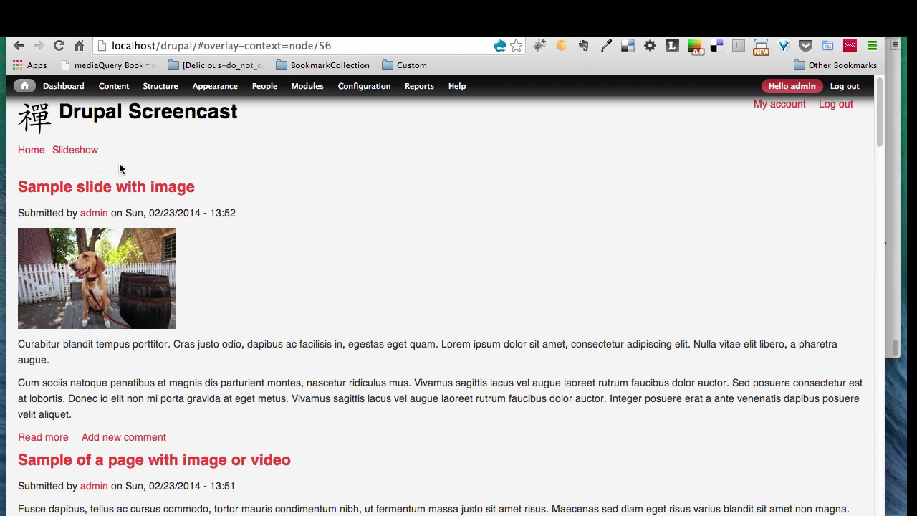
{"action": "left_click", "coordinate": [81, 152]}
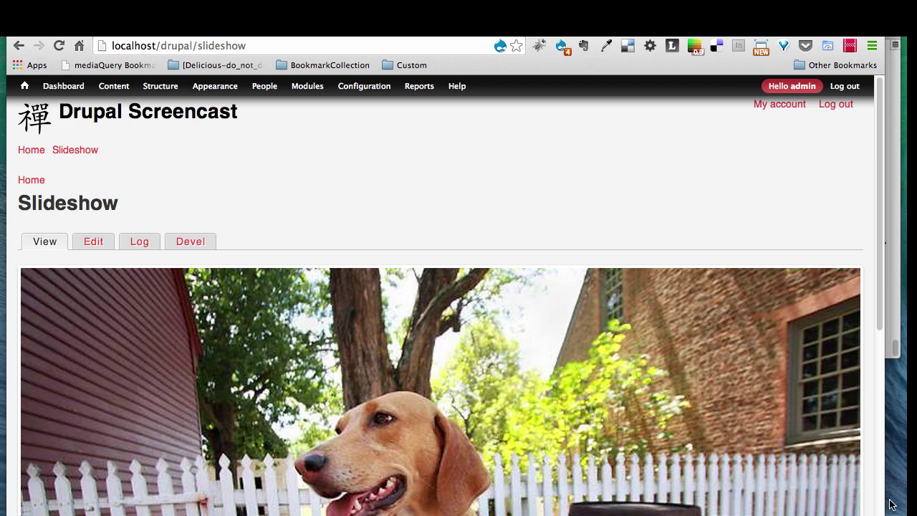
{"action": "scroll", "coordinate": [802, 406], "scroll_direction": "down", "scroll_amount": 3}
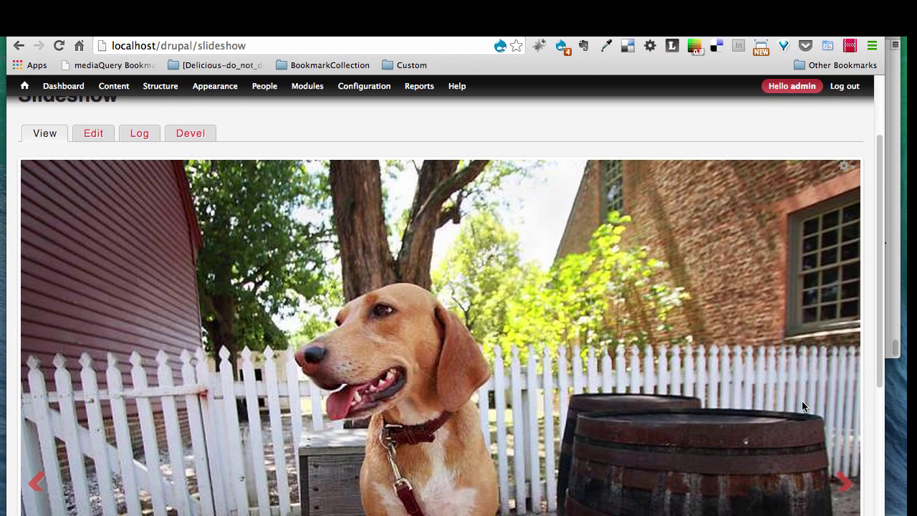
{"action": "scroll", "coordinate": [802, 406], "scroll_direction": "down", "scroll_amount": 8}
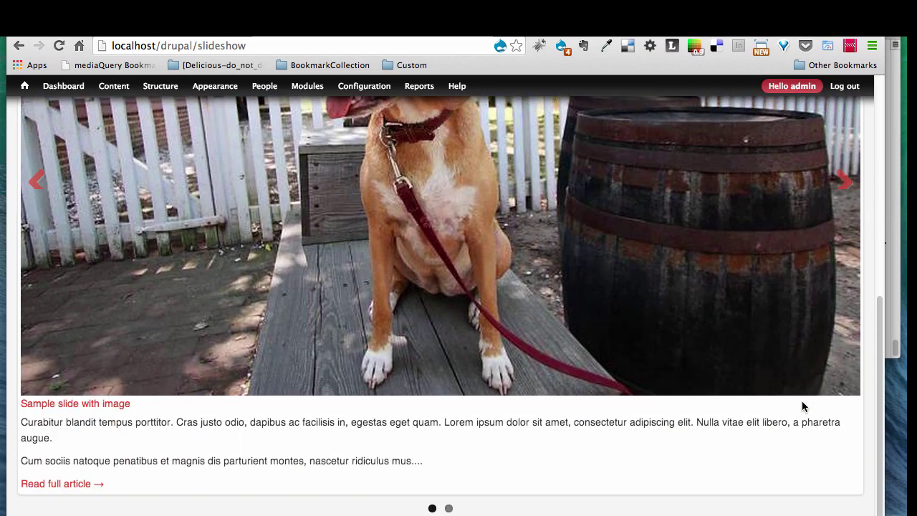
{"action": "left_click", "coordinate": [451, 512]}
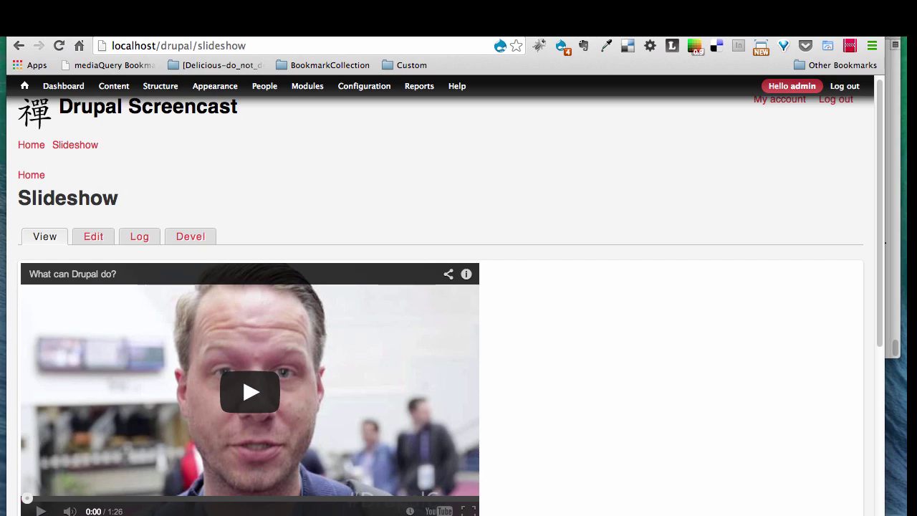
- Check the slideshow in a narrow browser window, widen the window again and switch to the video slide
{"action": "left_click", "coordinate": [844, 437]}
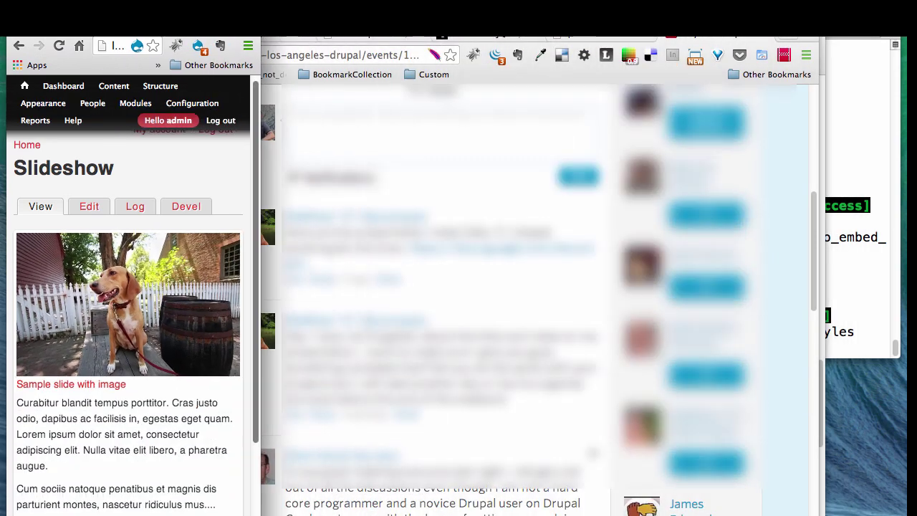
{"action": "left_click_drag", "start_coordinate": [264, 514], "coordinate": [878, 500]}
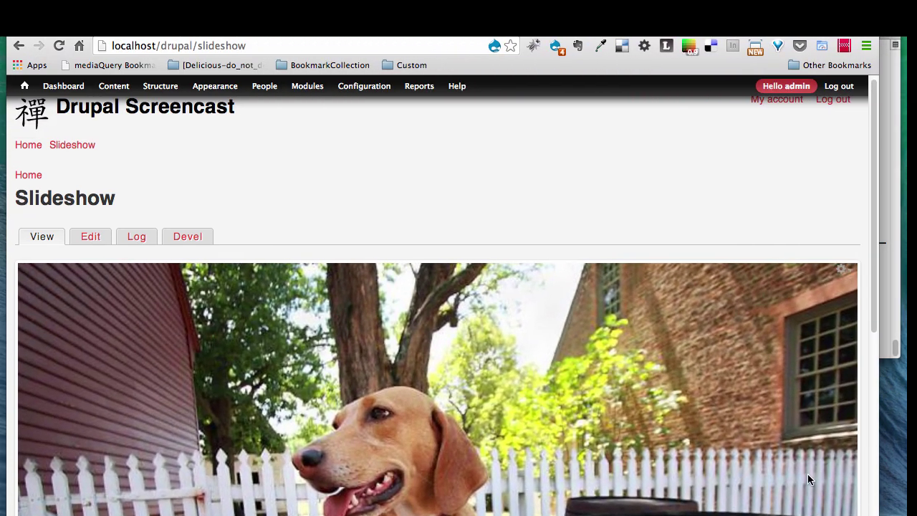
{"action": "scroll", "coordinate": [808, 473], "scroll_direction": "down", "scroll_amount": 3}
{"action": "left_click", "coordinate": [840, 477]}
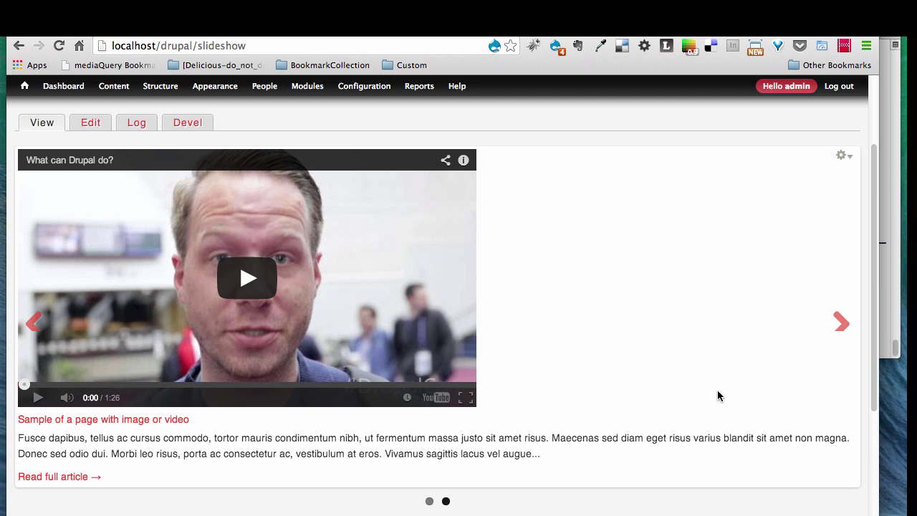
- Open the site's module list and filter it by "video"
{"action": "mouse_move", "coordinate": [308, 92]}
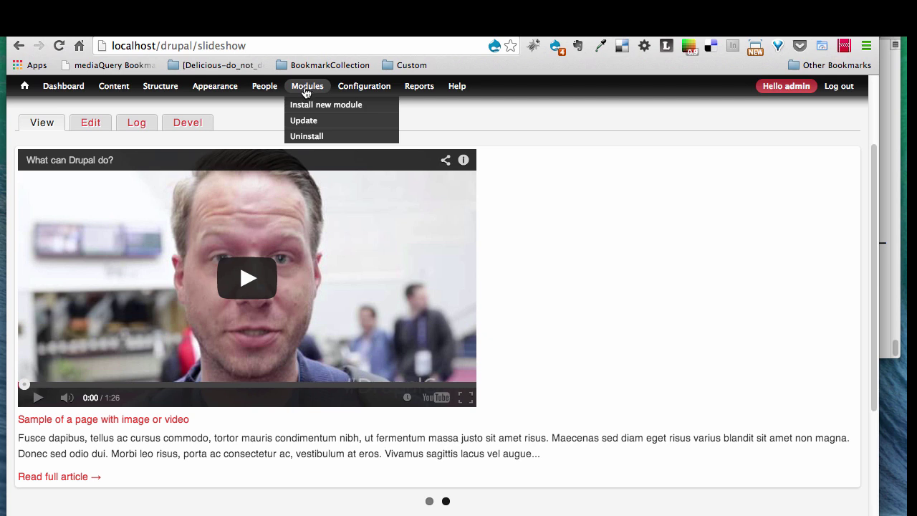
{"action": "left_click", "coordinate": [305, 92]}
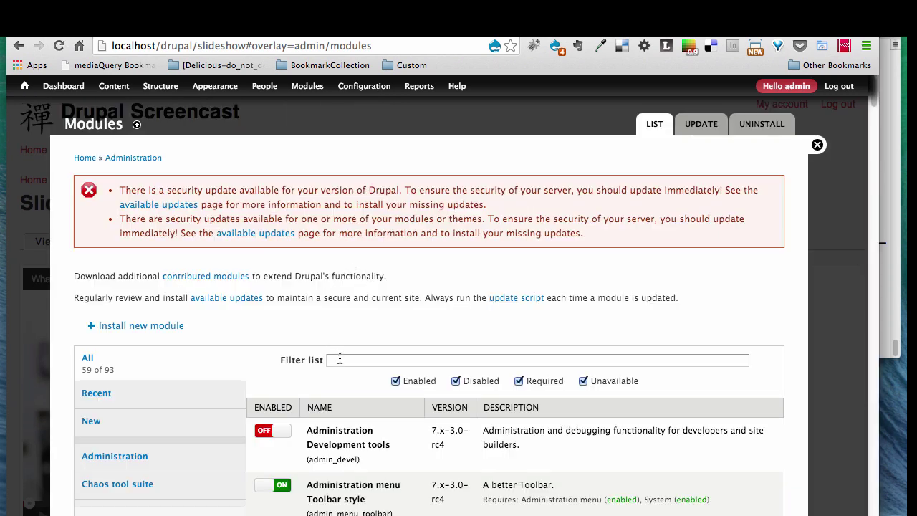
{"action": "left_click", "coordinate": [345, 366]}
{"action": "type", "text": "video"}
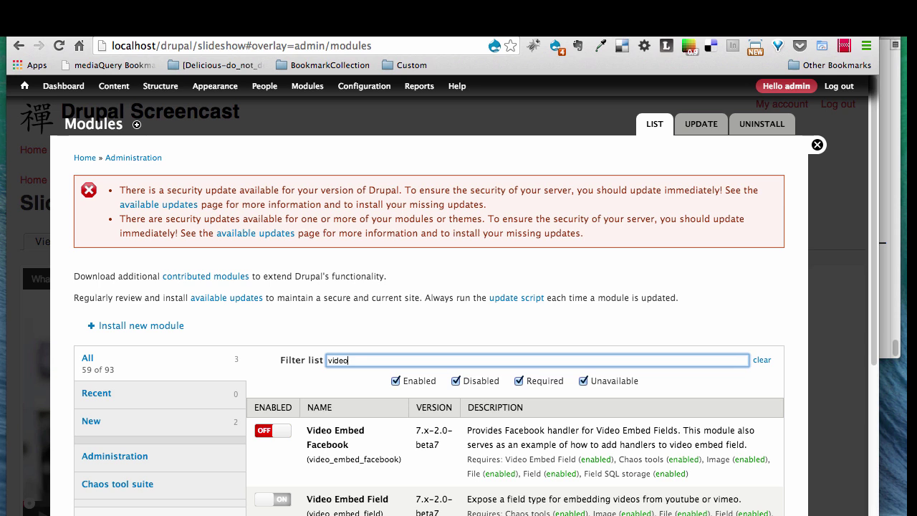
- Filter the module list by "fit" instead, enable the FitVids module and save the configuration
{"action": "key", "text": "BackSpace"}
{"action": "key", "text": "BackSpace"}
{"action": "key", "text": "BackSpace"}
{"action": "key", "text": "BackSpace"}
{"action": "key", "text": "BackSpace"}
{"action": "type", "text": "fit"}
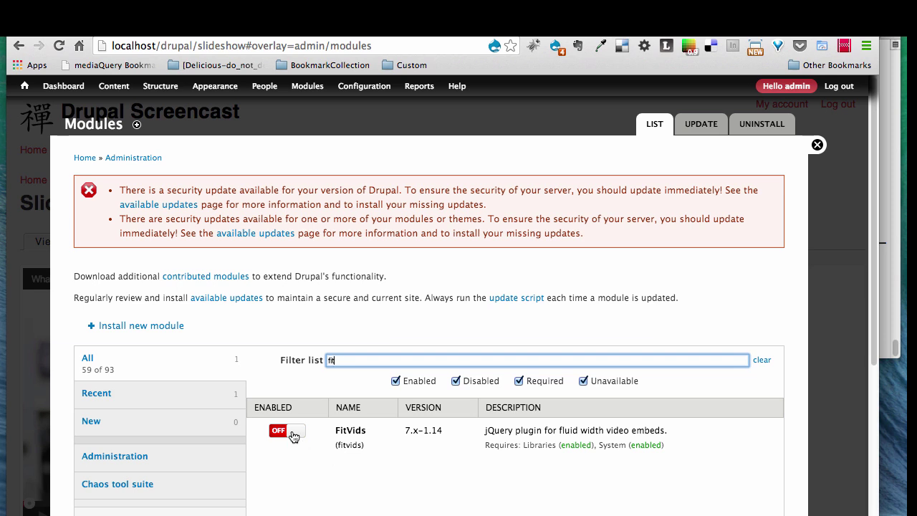
{"action": "left_click", "coordinate": [293, 436]}
{"action": "scroll", "coordinate": [344, 469], "scroll_direction": "down", "scroll_amount": 2}
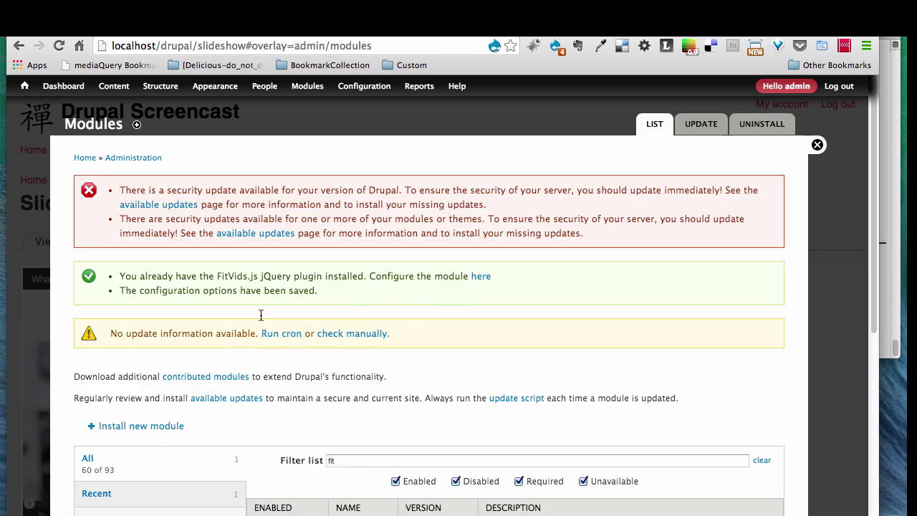
- Open the FitVids configuration and replace the video container selector with ".flexslider"
{"action": "left_click", "coordinate": [481, 277]}
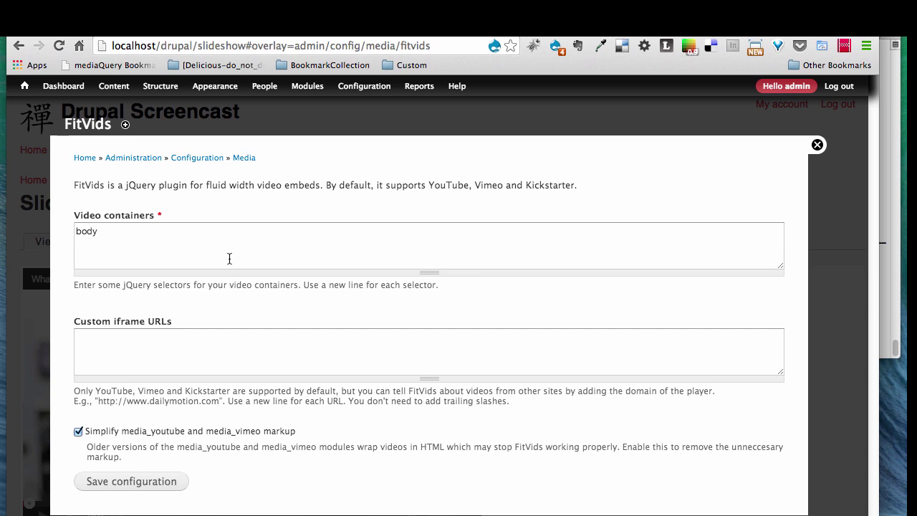
{"action": "double_click", "coordinate": [130, 235]}
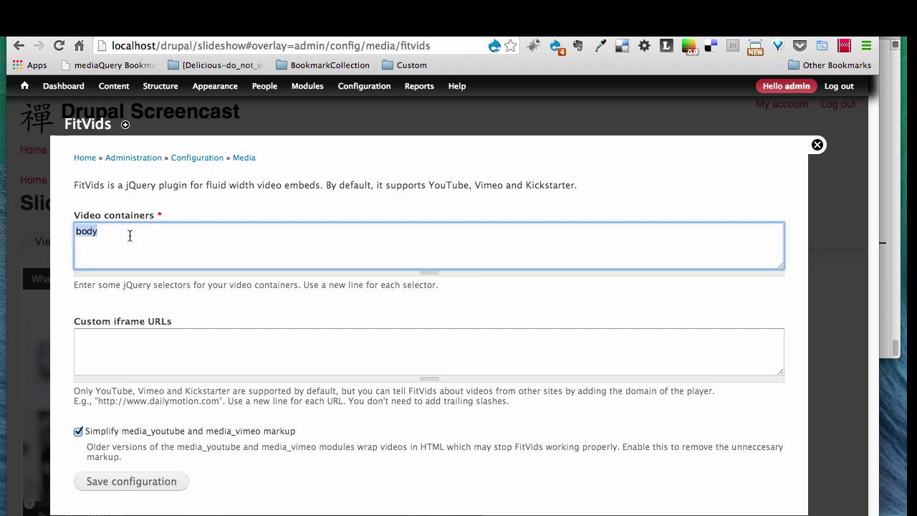
{"action": "left_click", "coordinate": [130, 235]}
{"action": "key", "text": "BackSpace"}
{"action": "key", "text": "BackSpace"}
{"action": "key", "text": "BackSpace"}
{"action": "key", "text": "BackSpace"}
{"action": "type", "text": ".flexslider"}
- Return to the Slideshow page, switch to the video slide and narrow the browser window to check the video's scaling
{"action": "left_click", "coordinate": [85, 161]}
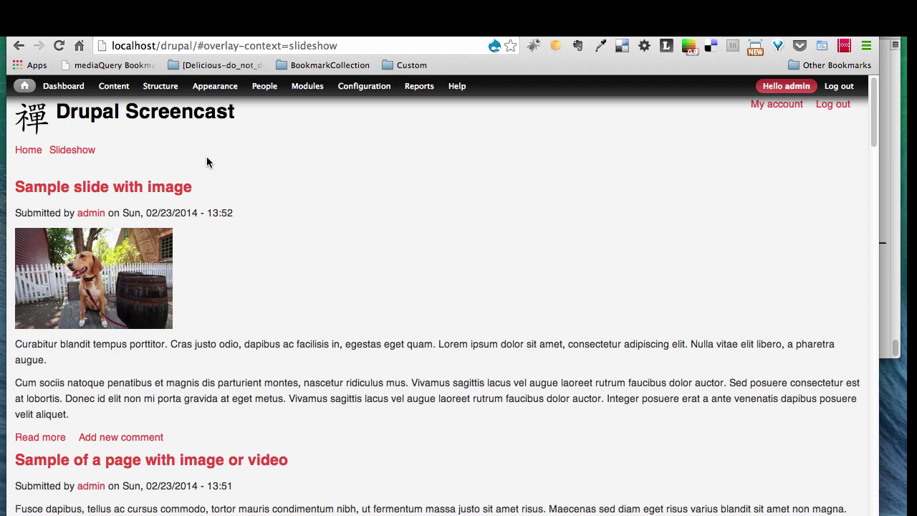
{"action": "left_click", "coordinate": [80, 156]}
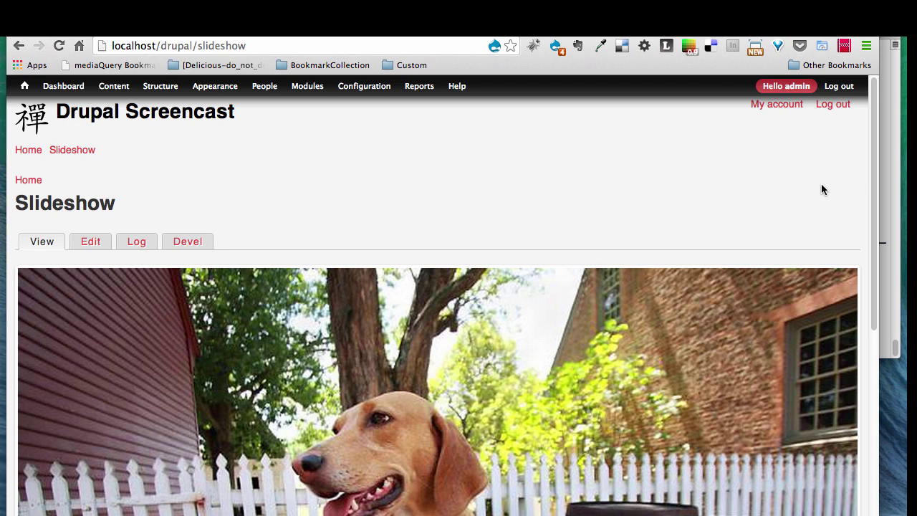
{"action": "scroll", "coordinate": [820, 189], "scroll_direction": "down", "scroll_amount": 1}
{"action": "scroll", "coordinate": [820, 349], "scroll_direction": "down", "scroll_amount": 5}
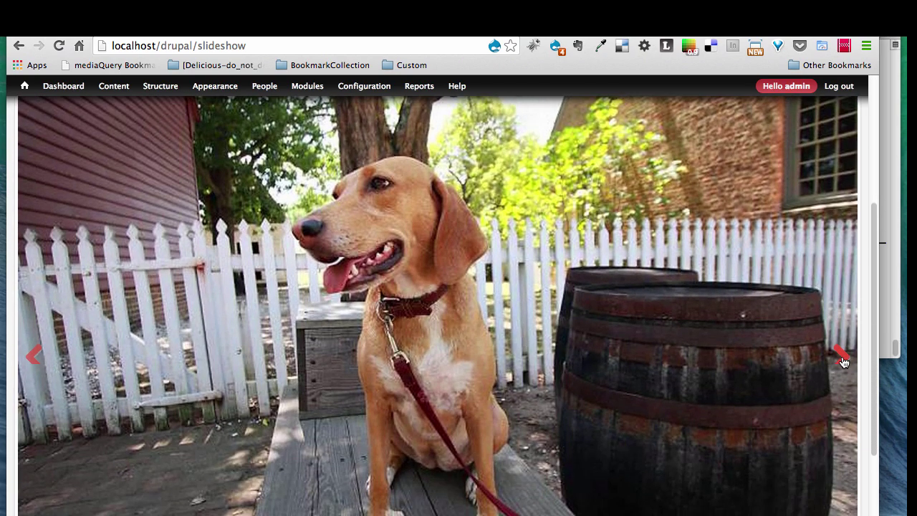
{"action": "left_click", "coordinate": [843, 360]}
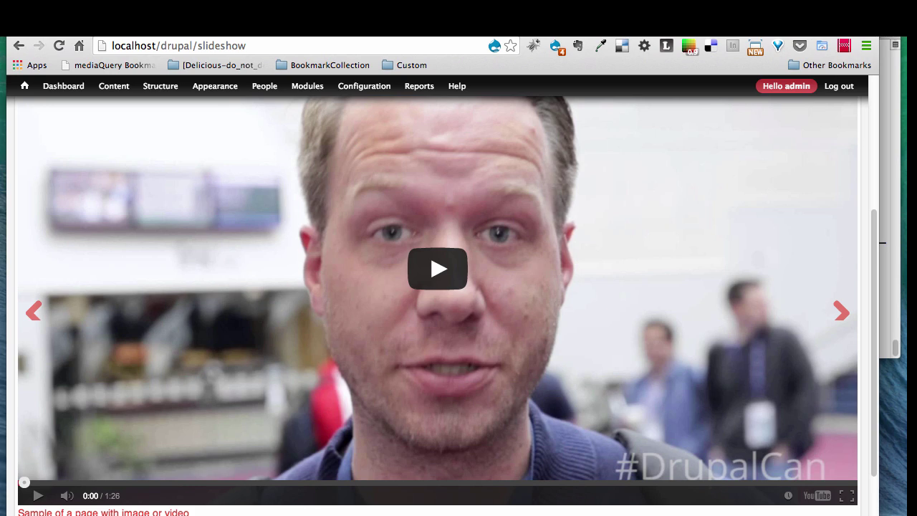
{"action": "scroll", "coordinate": [437, 305], "scroll_direction": "up", "scroll_amount": 2}
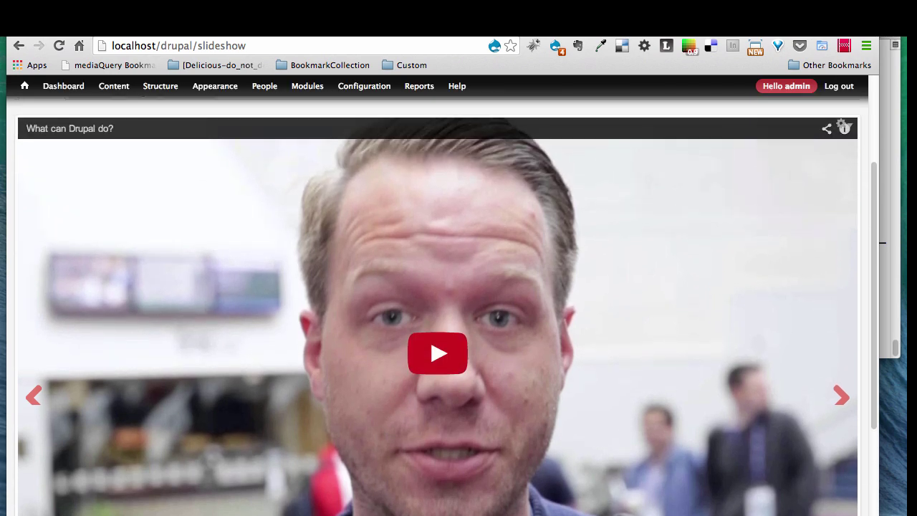
{"action": "left_click_drag", "start_coordinate": [881, 242], "coordinate": [287, 502]}
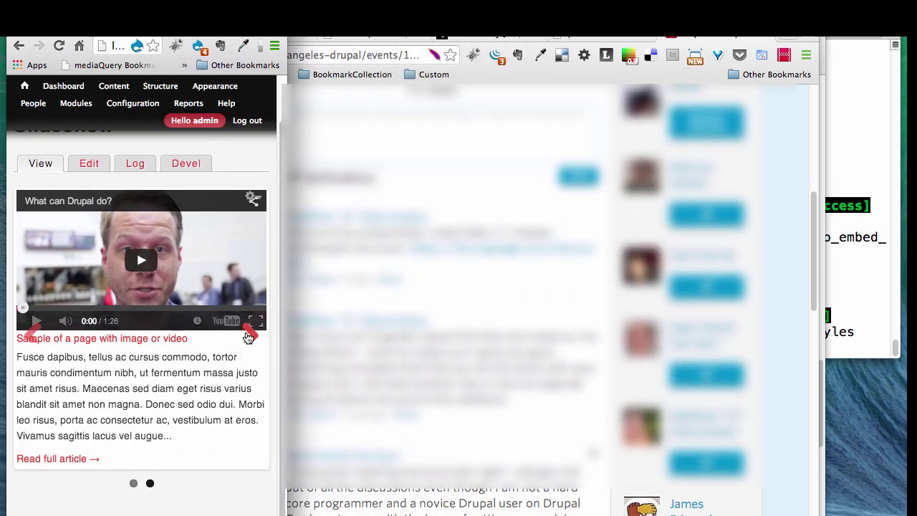
- Flip repeatedly between the image and video slides in the narrow browser window to compare their heights and arrow positions
{"action": "left_click", "coordinate": [250, 336]}
{"action": "left_click", "coordinate": [249, 349]}
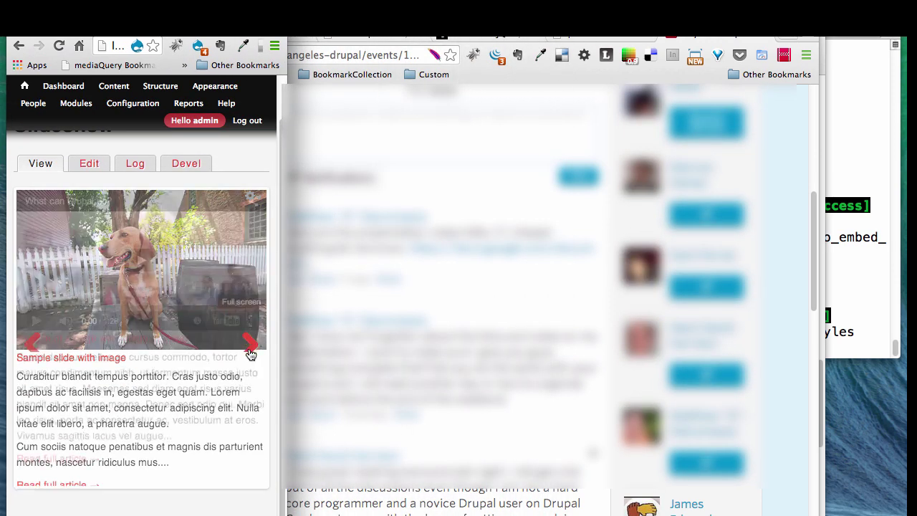
{"action": "left_click", "coordinate": [251, 341]}
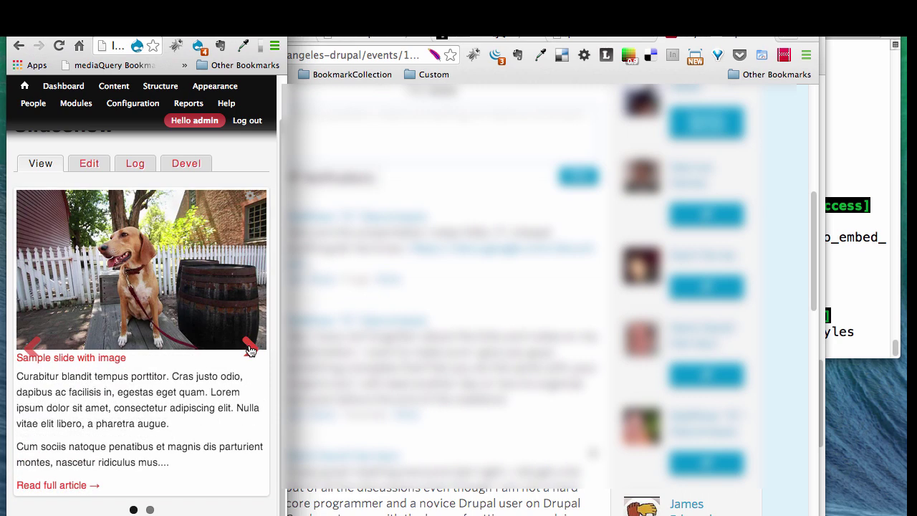
{"action": "left_click", "coordinate": [249, 347]}
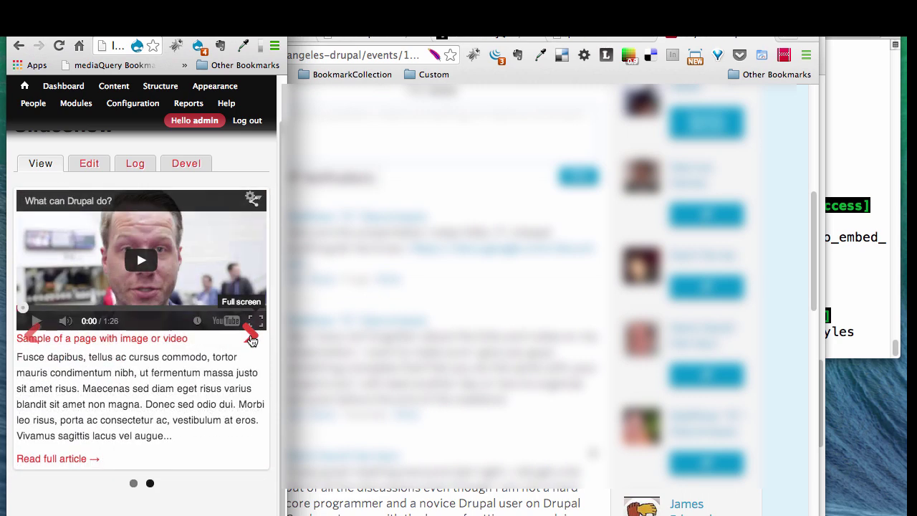
{"action": "left_click", "coordinate": [251, 341]}
{"action": "left_click", "coordinate": [251, 352]}
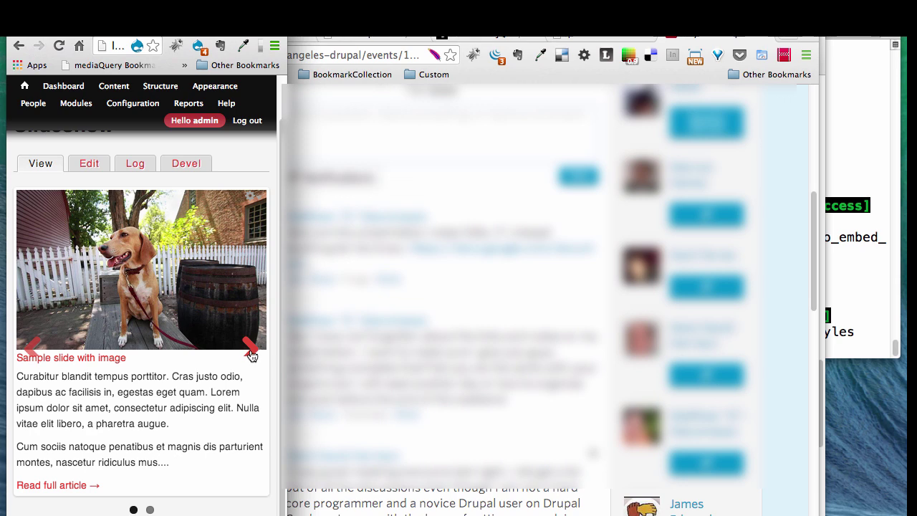
{"action": "left_click", "coordinate": [251, 338]}
{"action": "left_click", "coordinate": [251, 352]}
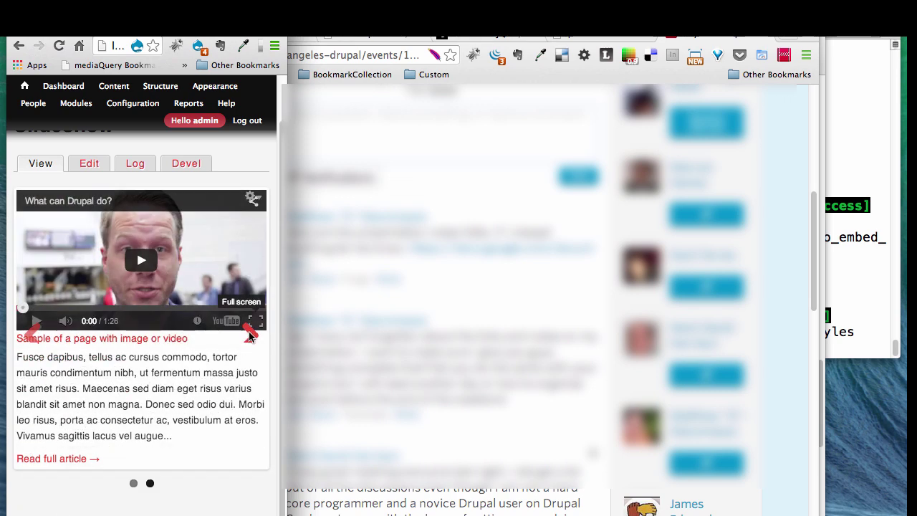
{"action": "left_click", "coordinate": [251, 338]}
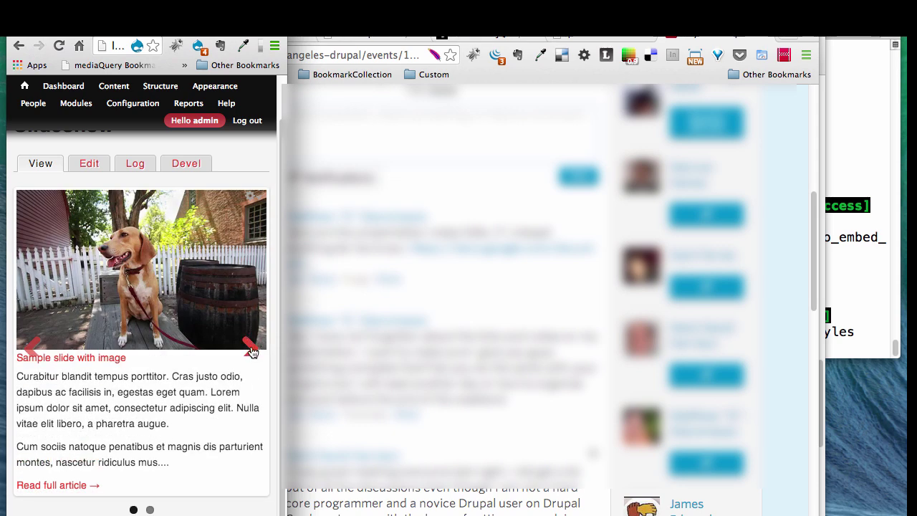
{"action": "left_click", "coordinate": [250, 351]}
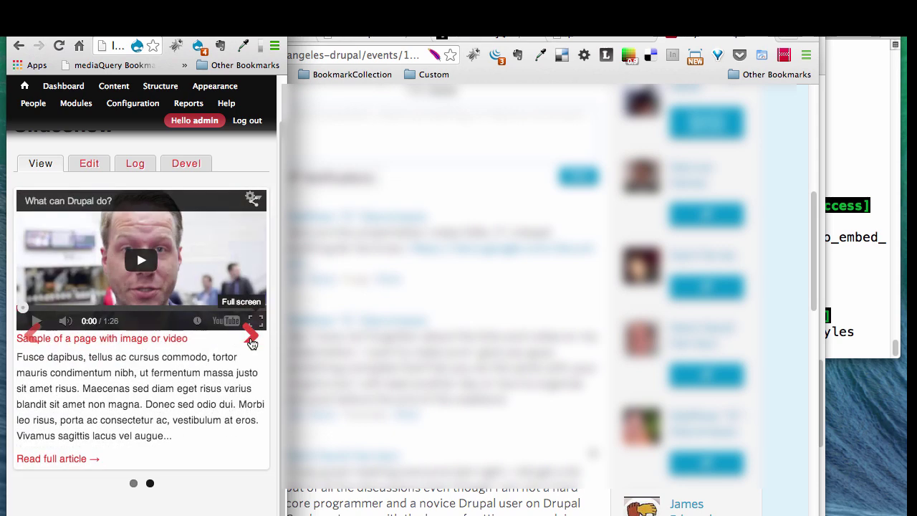
{"action": "left_click", "coordinate": [252, 343]}
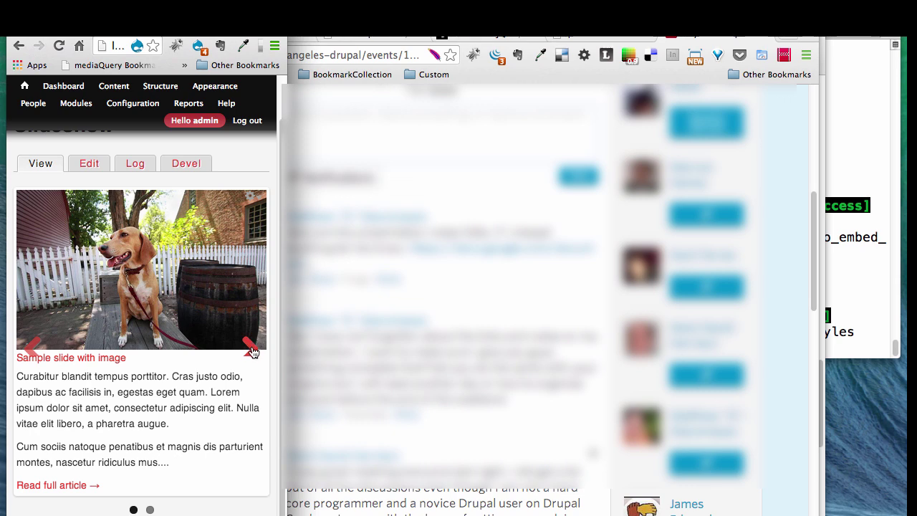
{"action": "left_click", "coordinate": [252, 348]}
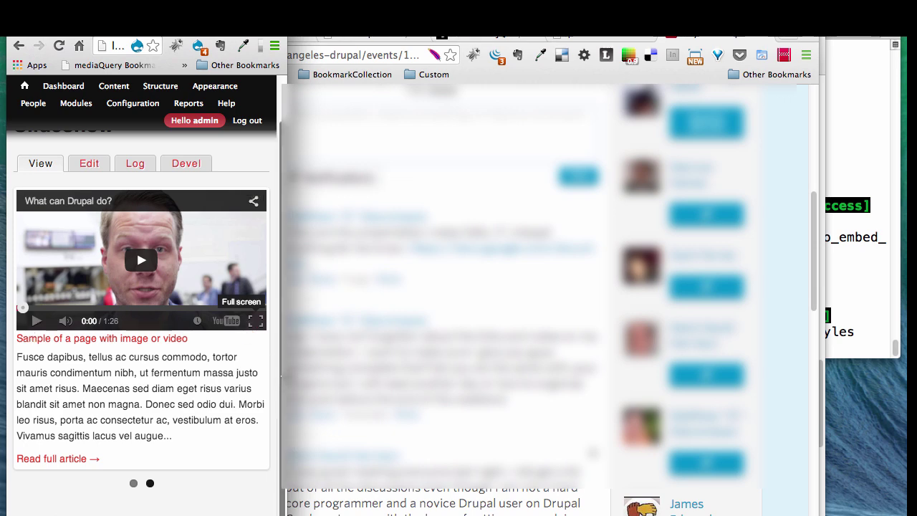
- Widen the browser window in stages and flip between the video and image slides to check how they scale
{"action": "left_click_drag", "start_coordinate": [281, 372], "coordinate": [561, 355]}
{"action": "scroll", "coordinate": [537, 355], "scroll_direction": "down", "scroll_amount": 1}
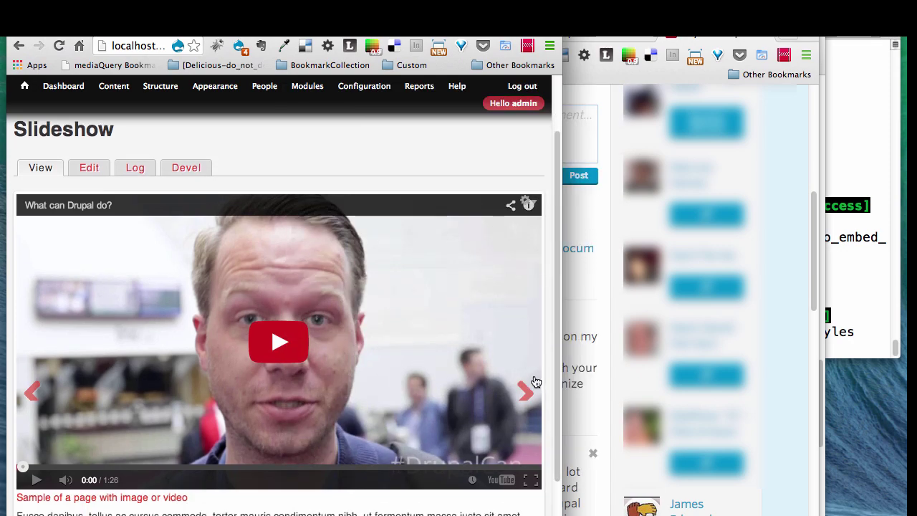
{"action": "left_click", "coordinate": [526, 399]}
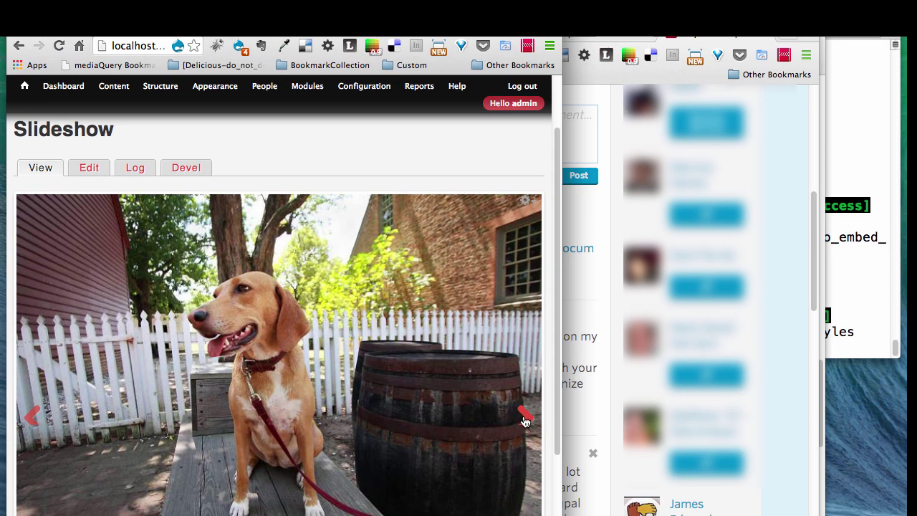
{"action": "left_click", "coordinate": [525, 422]}
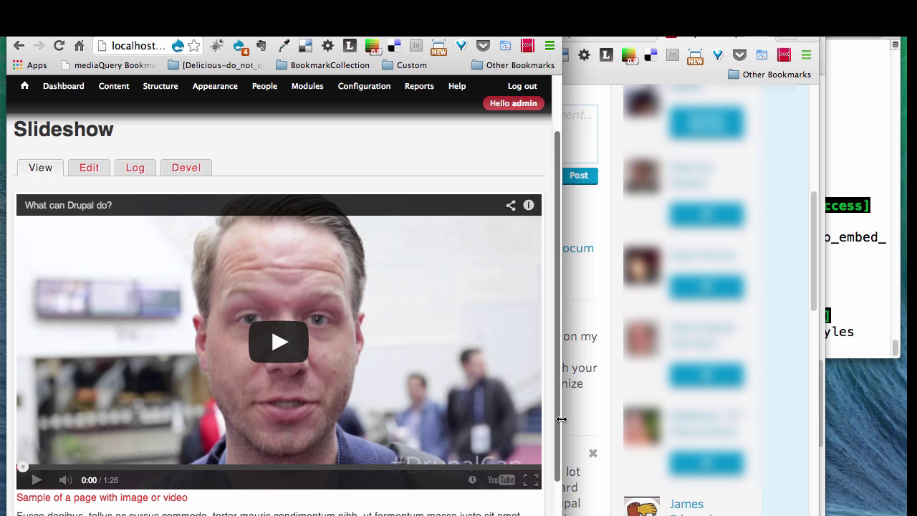
{"action": "left_click_drag", "start_coordinate": [562, 419], "coordinate": [776, 420]}
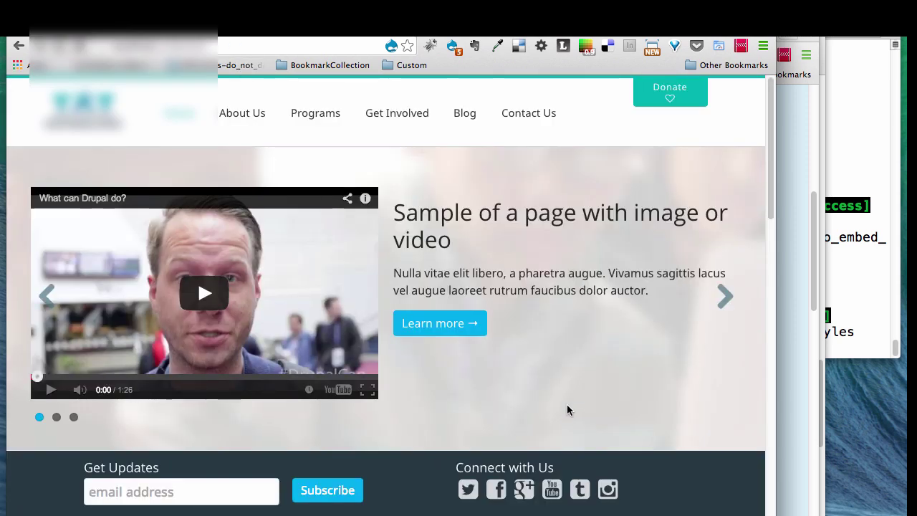
- Flip through the three homepage slides on the finished example site to examine its image and video slideshow layout
{"action": "left_click", "coordinate": [724, 297]}
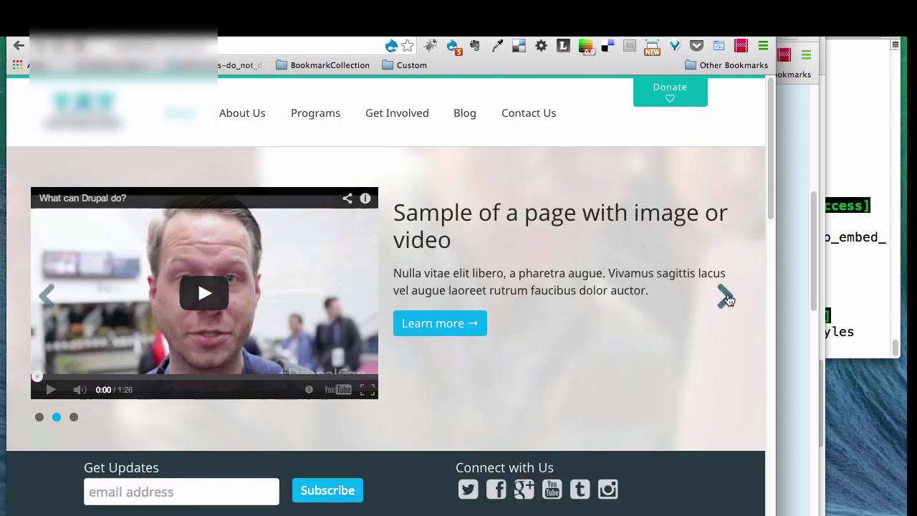
{"action": "left_click", "coordinate": [724, 297]}
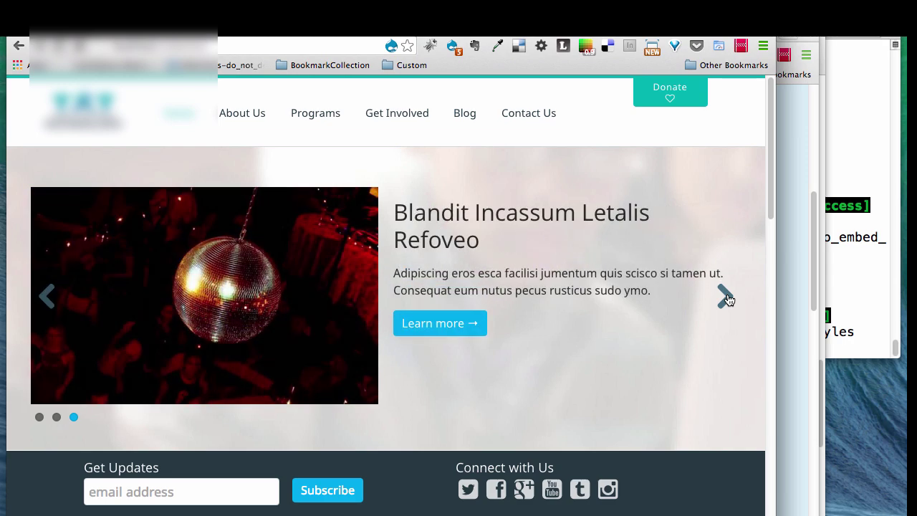
{"action": "left_click", "coordinate": [724, 296]}
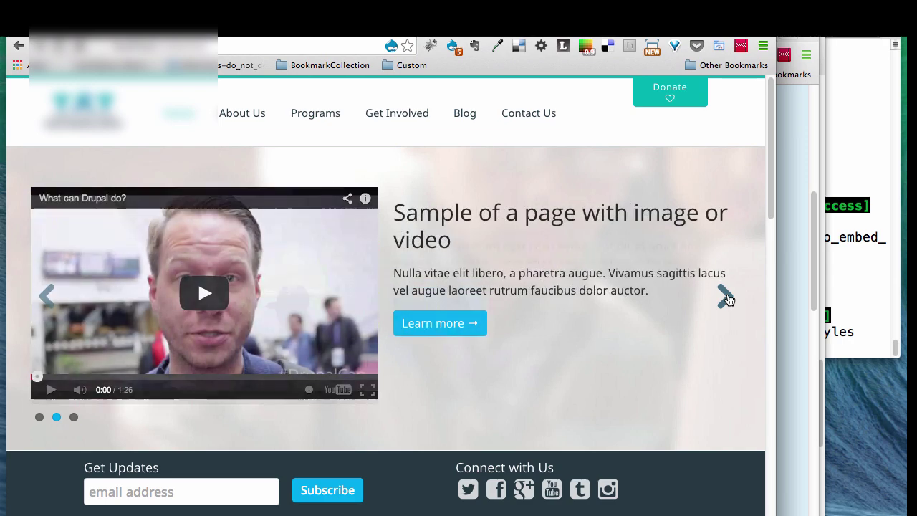
{"action": "left_click", "coordinate": [724, 296]}
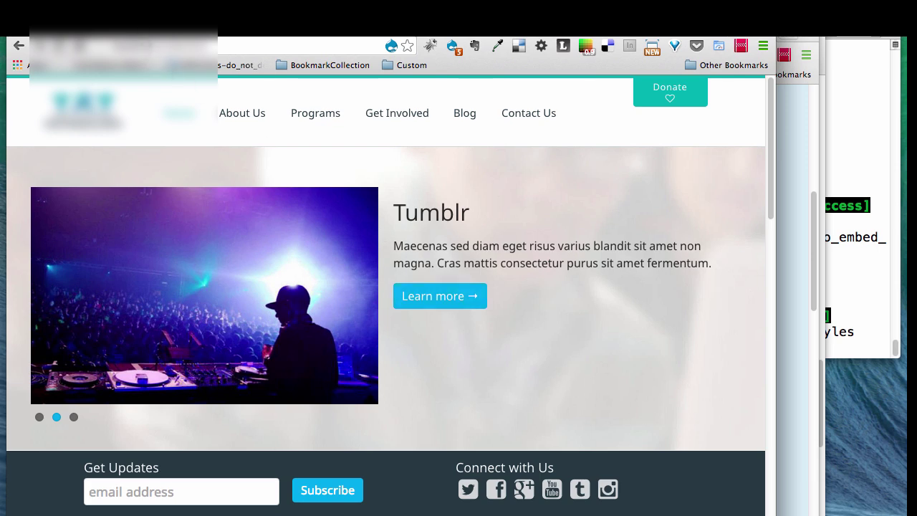
- Return to the Slideshow page, then narrow and widen the browser window to check the video's fluid resizing
{"action": "left_click", "coordinate": [138, 36]}
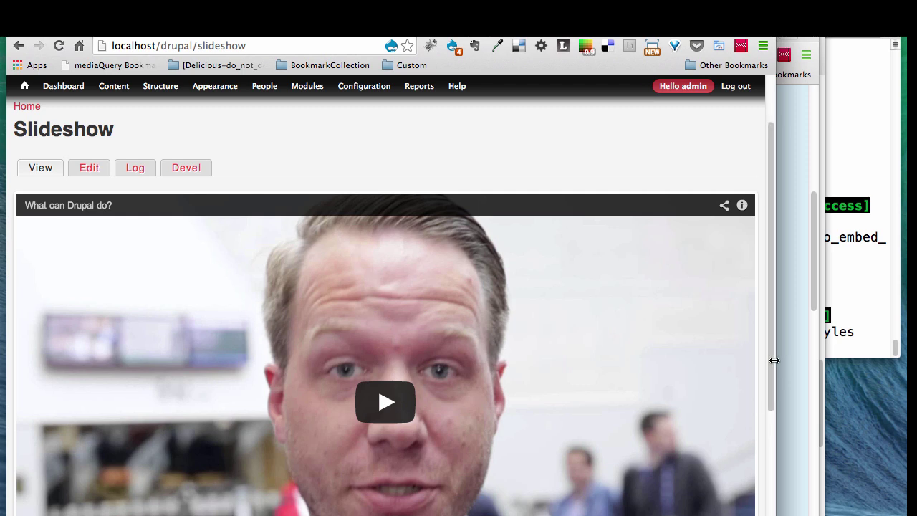
{"action": "left_click_drag", "start_coordinate": [775, 364], "coordinate": [586, 368]}
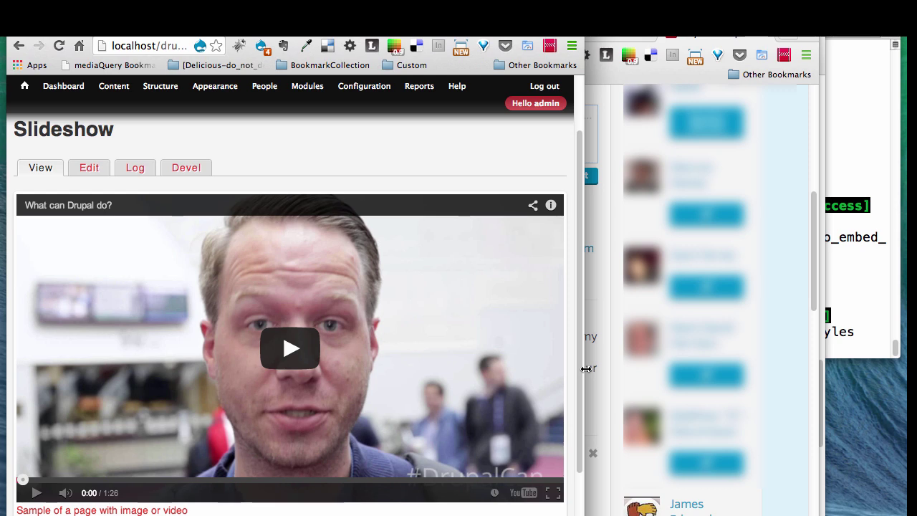
{"action": "left_click_drag", "start_coordinate": [586, 368], "coordinate": [722, 361]}
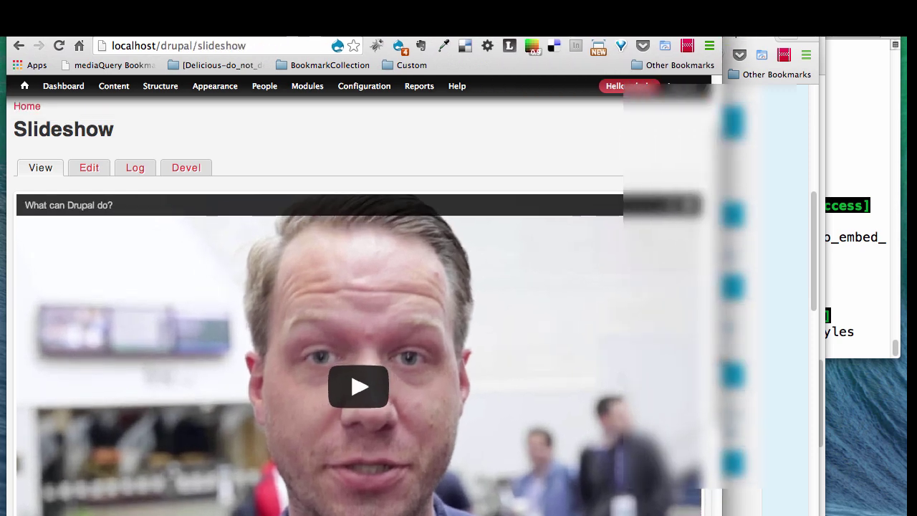